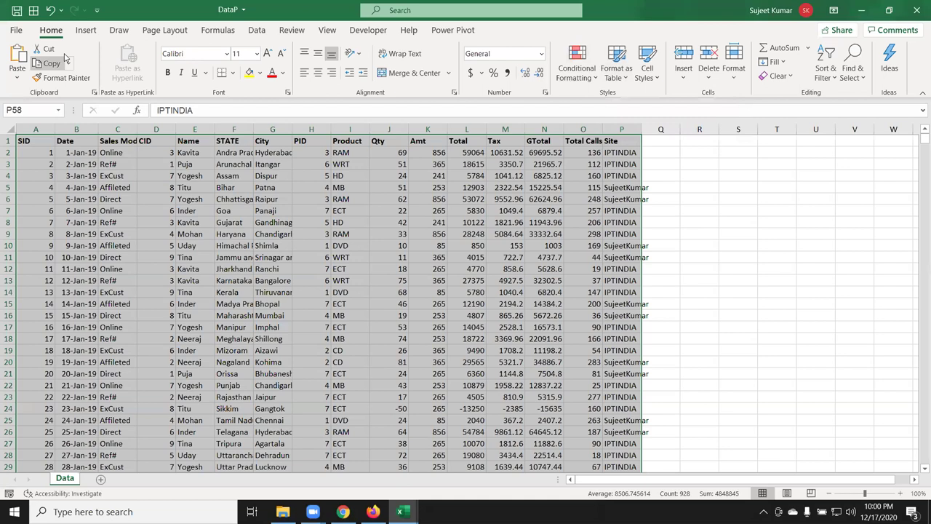
Step: Insert a PivotTable from the sales data onto a new worksheet
left_click(171, 211)
left_click(39, 140)
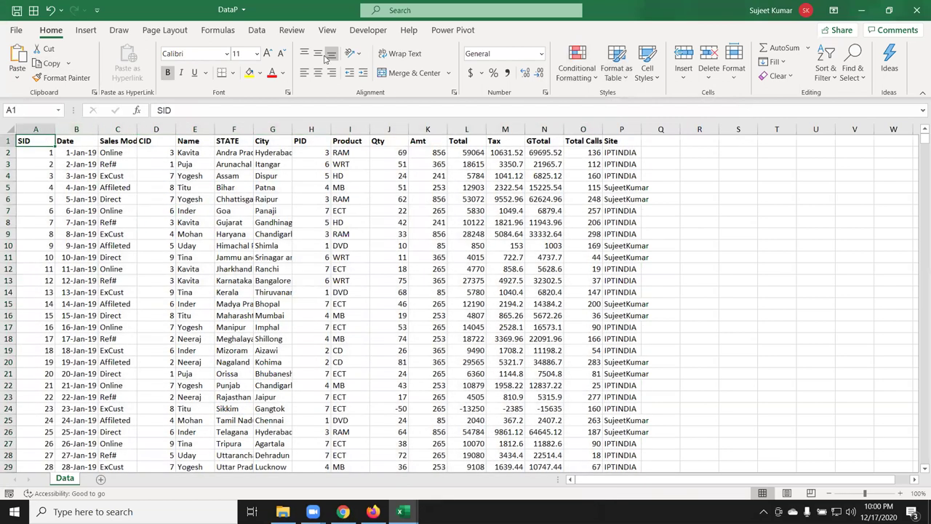
left_click(86, 32)
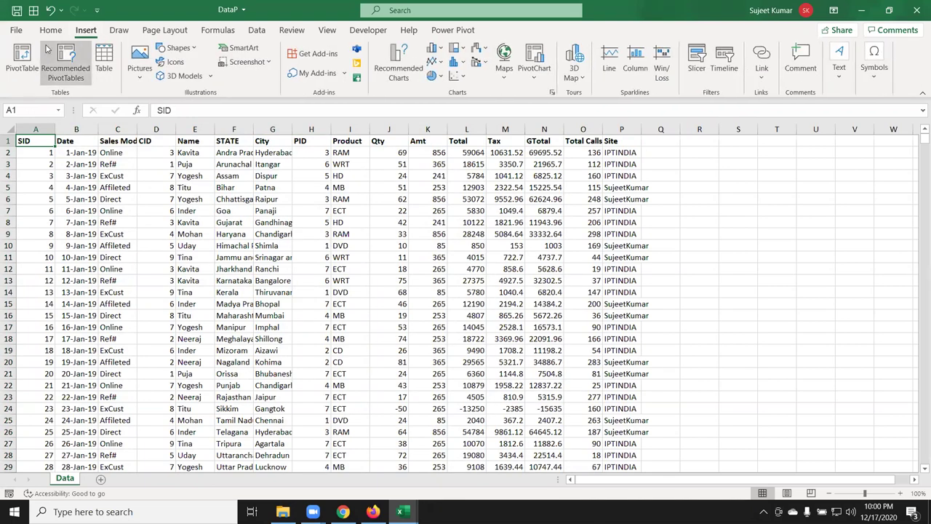
left_click(23, 58)
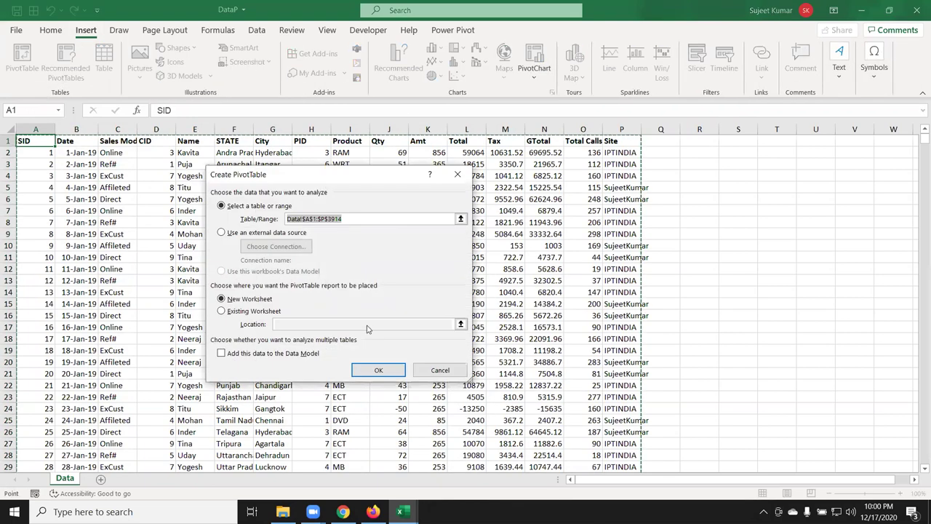
left_click(377, 373)
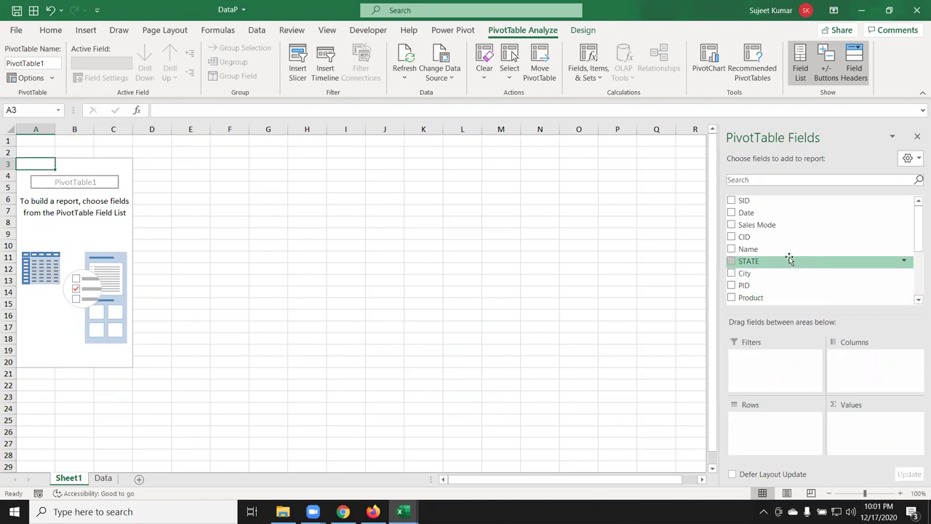
Step: Add Name to the PivotTable rows and Qty to its values
mouse_move(782, 250)
left_mouse_down()
mouse_move(790, 281)
mouse_move(777, 431)
left_mouse_up()
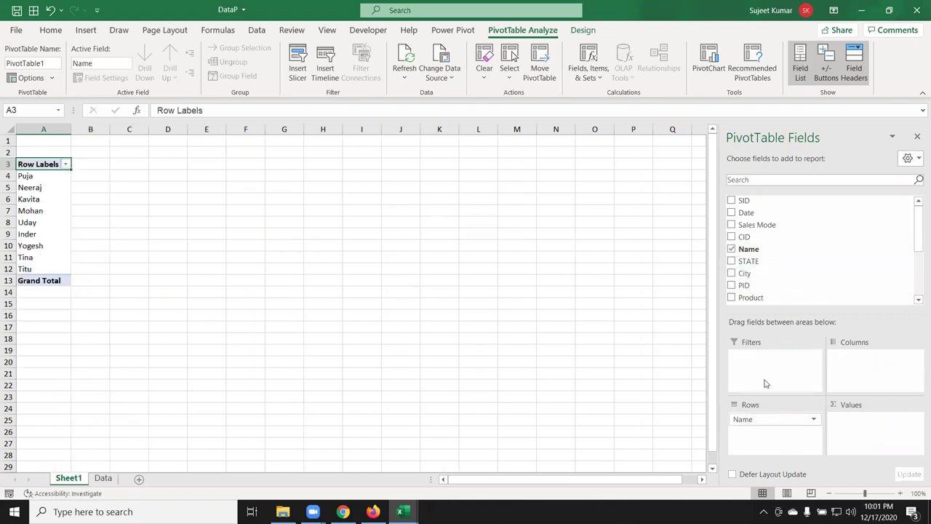
scroll(753, 283, "down", 1)
scroll(752, 283, "down", 3)
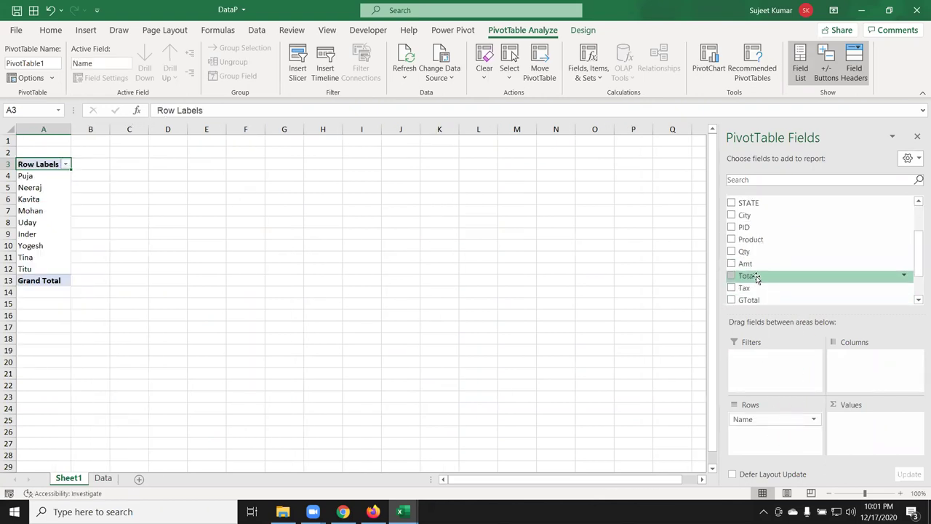
scroll(754, 284, "down", 2)
scroll(753, 240, "up", 1)
left_click_drag(749, 251, 868, 432)
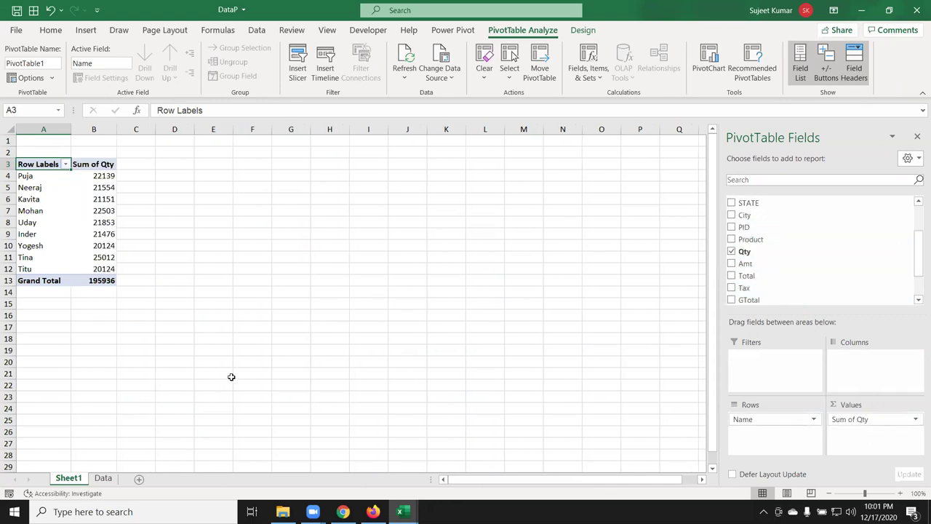
Step: Select the Sum of Qty totals for the nine names, including Inder's 21476 and Mohan's 22503
left_click(97, 178)
left_click(101, 198)
left_click(103, 232)
left_click_drag(101, 268, 101, 176)
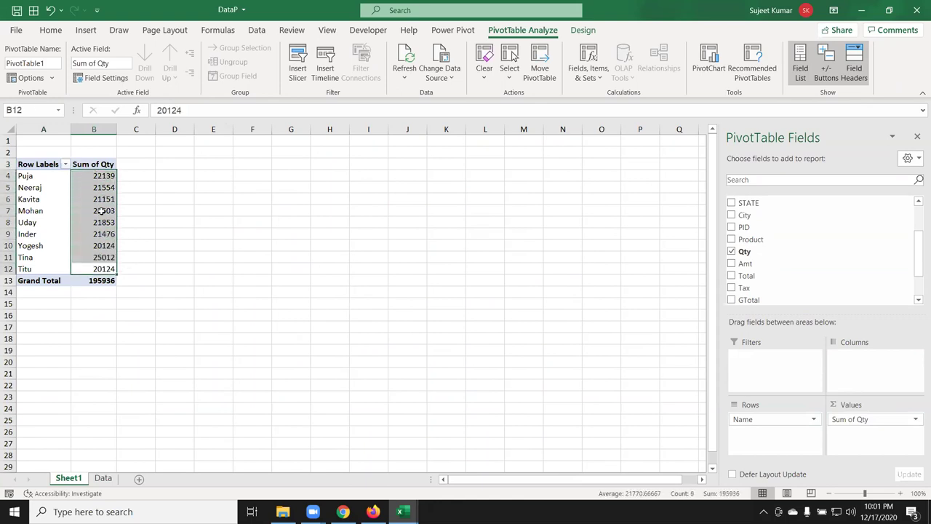
left_click(102, 210)
Step: Sort the names by Sum of Qty from largest to smallest, with Tina's 25012 first
left_click(100, 180)
right_click(102, 180)
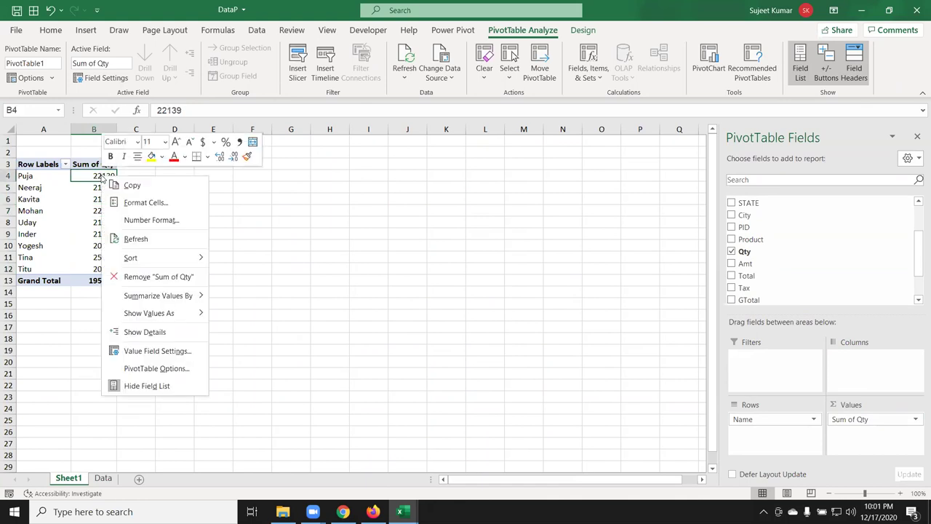
mouse_move(153, 256)
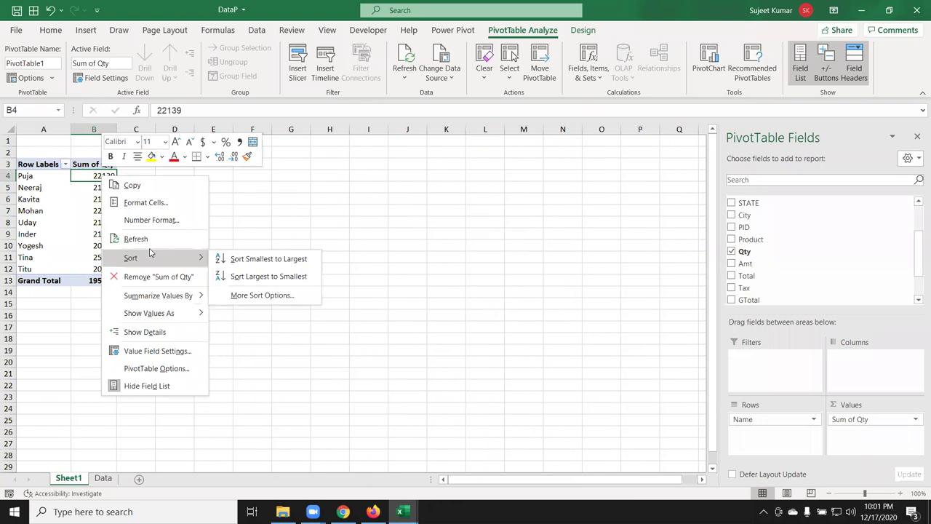
left_click(245, 260)
right_click(102, 180)
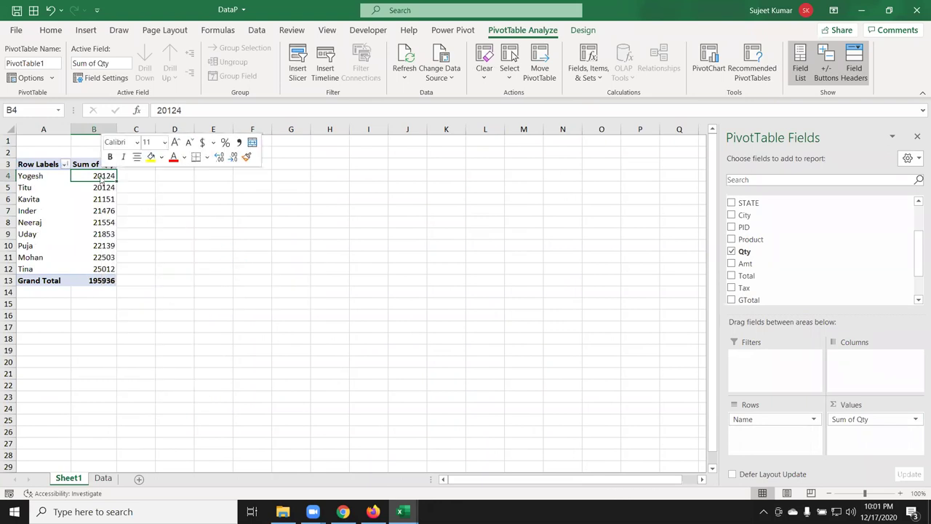
mouse_move(156, 258)
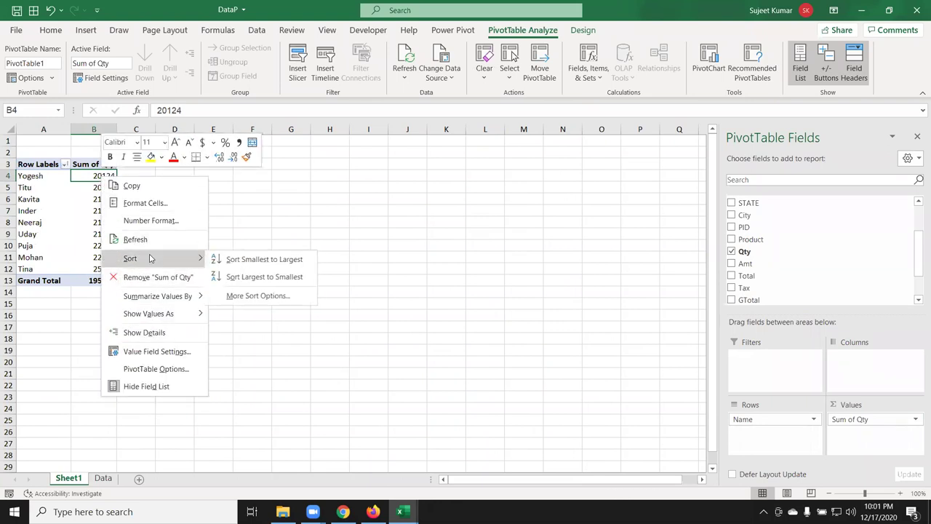
left_click(233, 277)
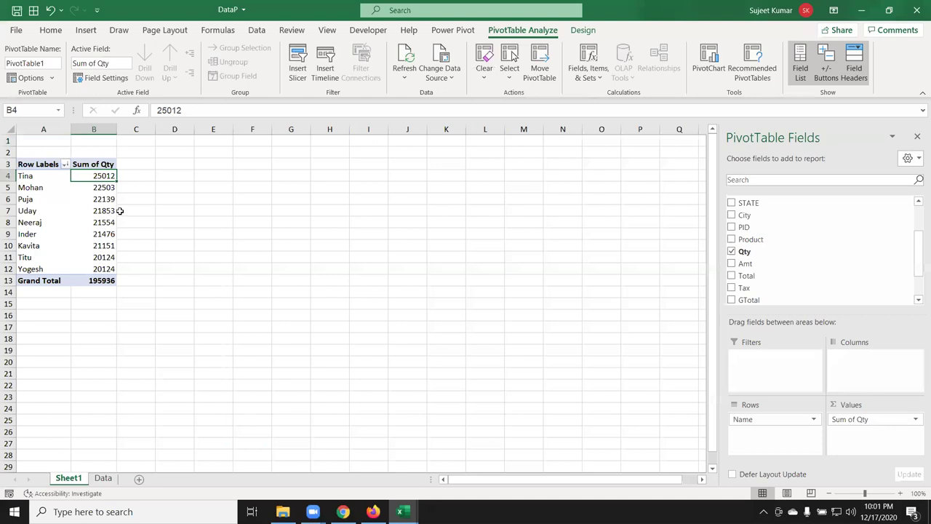
Step: Check the sort options for the Qty totals and name labels without changing the order, then select Mohan
right_click(100, 179)
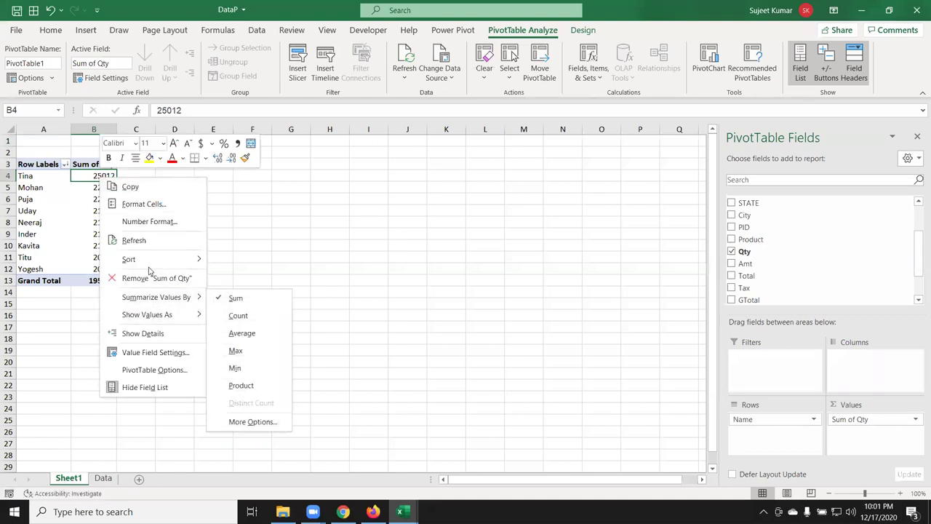
mouse_move(147, 261)
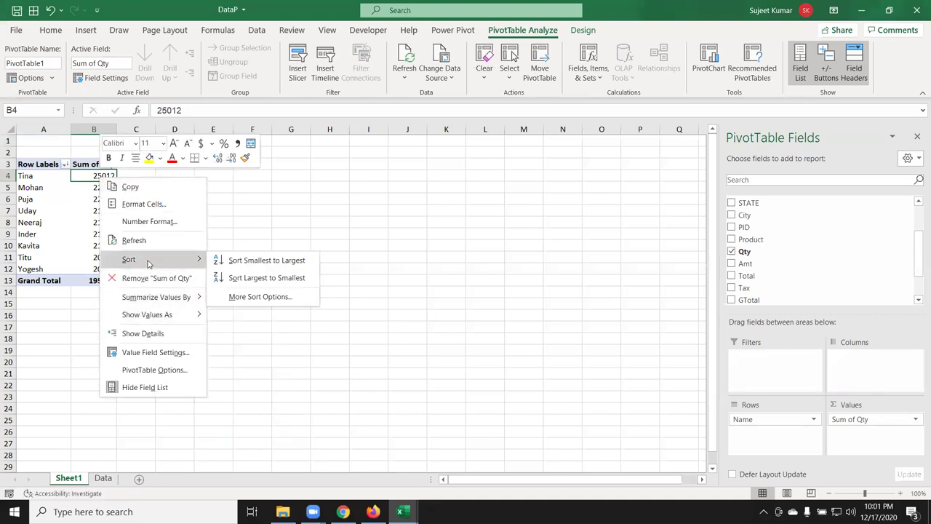
right_click(40, 189)
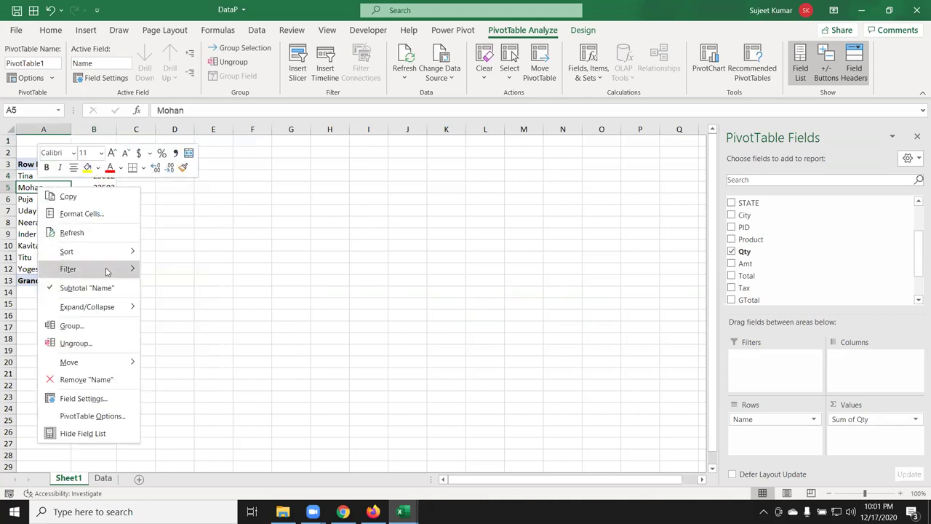
mouse_move(111, 255)
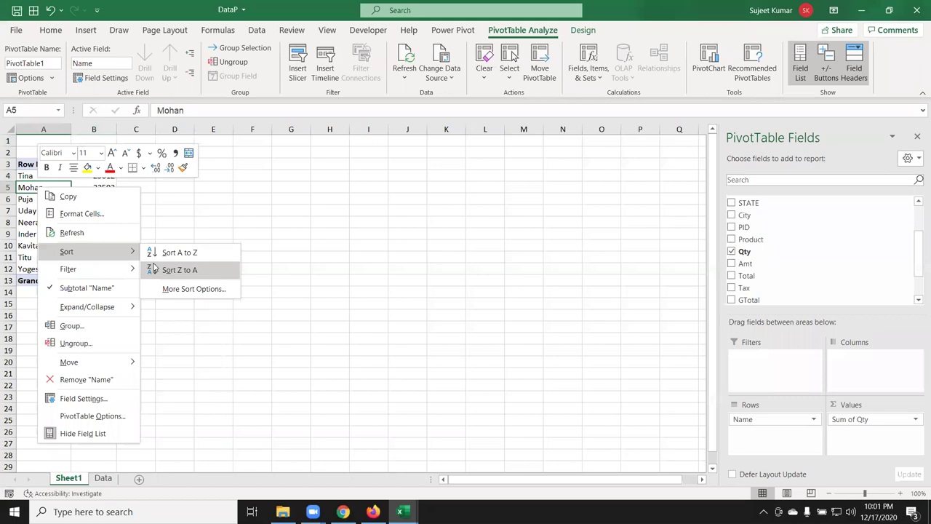
left_click(441, 91)
left_click(45, 190)
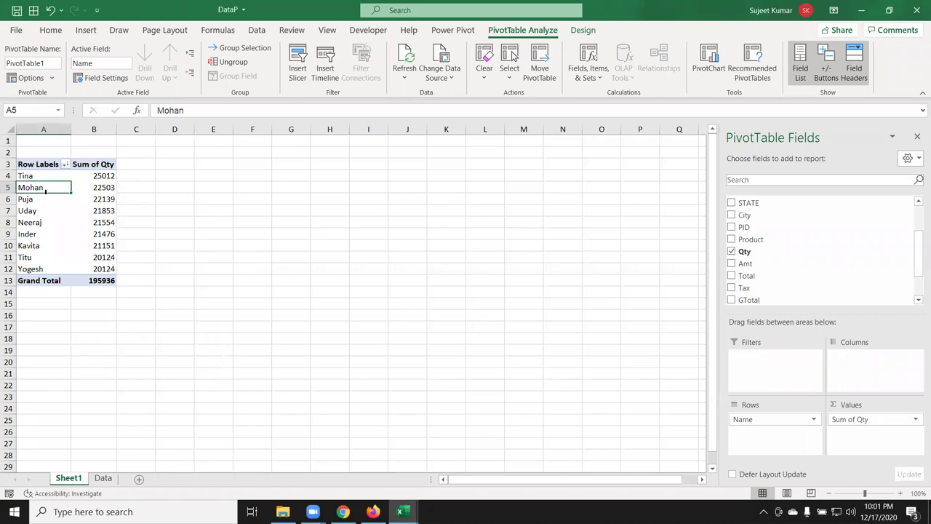
Step: Add Product under Name in the rows and sort the product labels A to Z
mouse_move(751, 240)
left_mouse_down()
mouse_move(801, 451)
mouse_move(796, 441)
left_mouse_up()
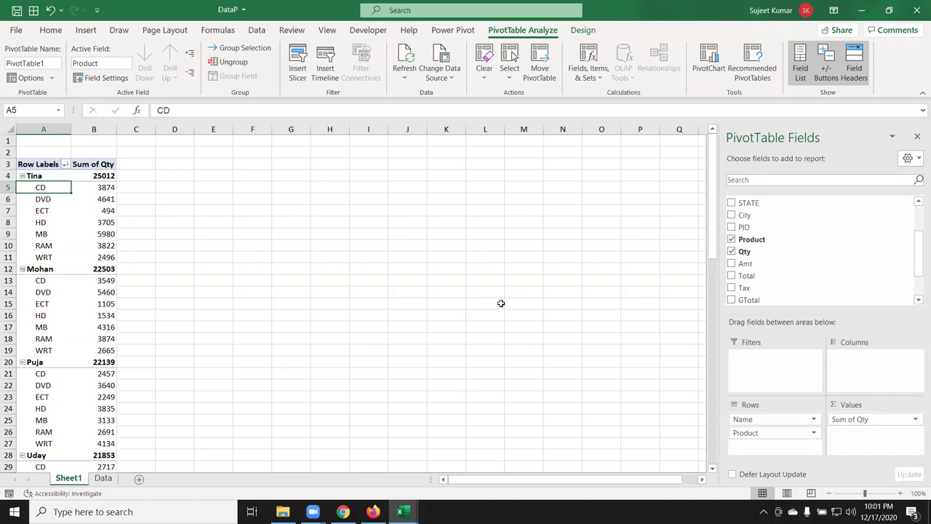
left_click(59, 291)
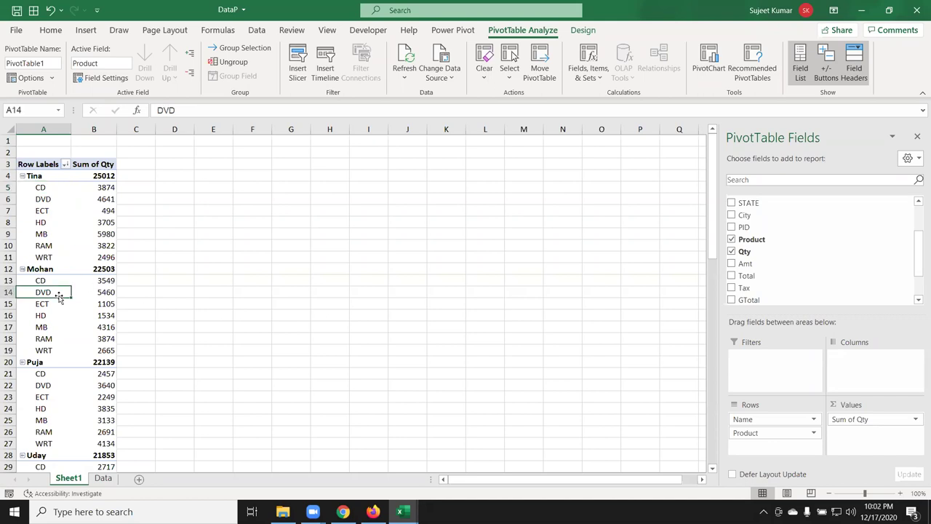
right_click(59, 291)
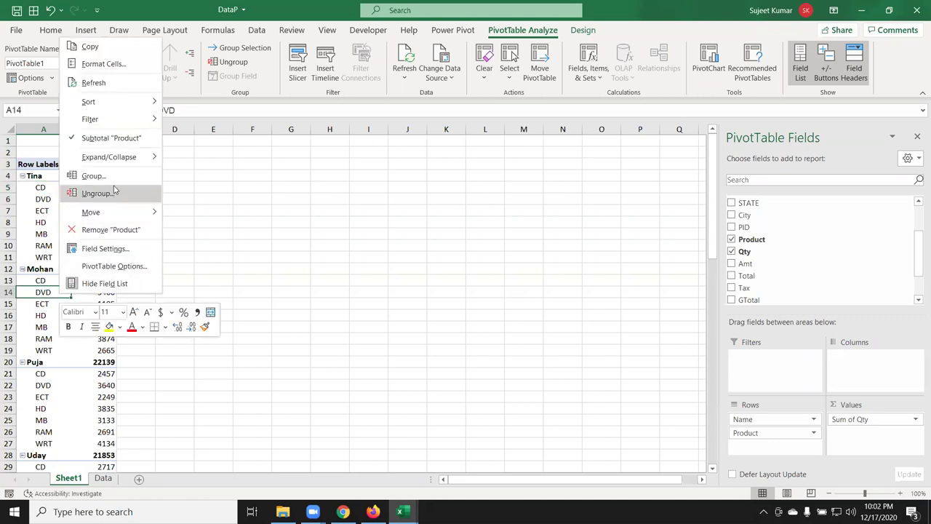
left_click(42, 215)
left_click(49, 187)
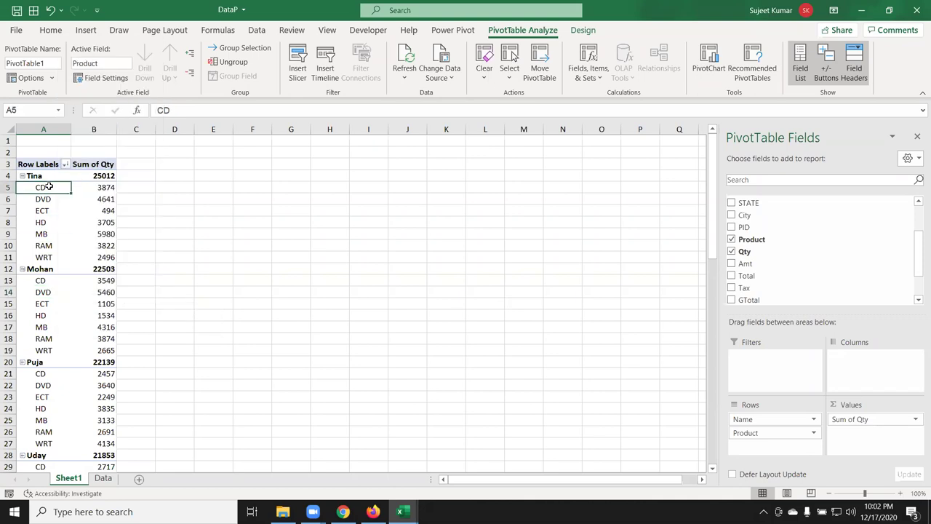
right_click(48, 187)
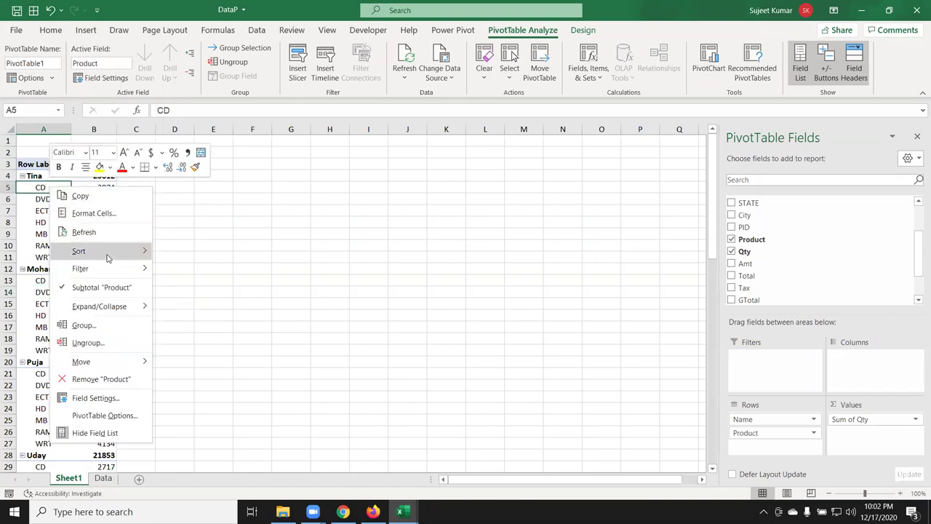
left_click(164, 252)
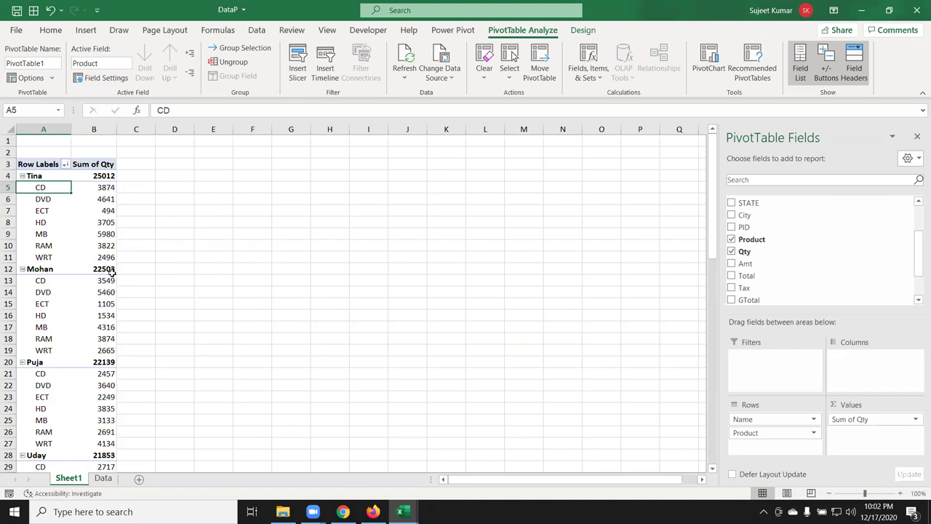
left_click(53, 223)
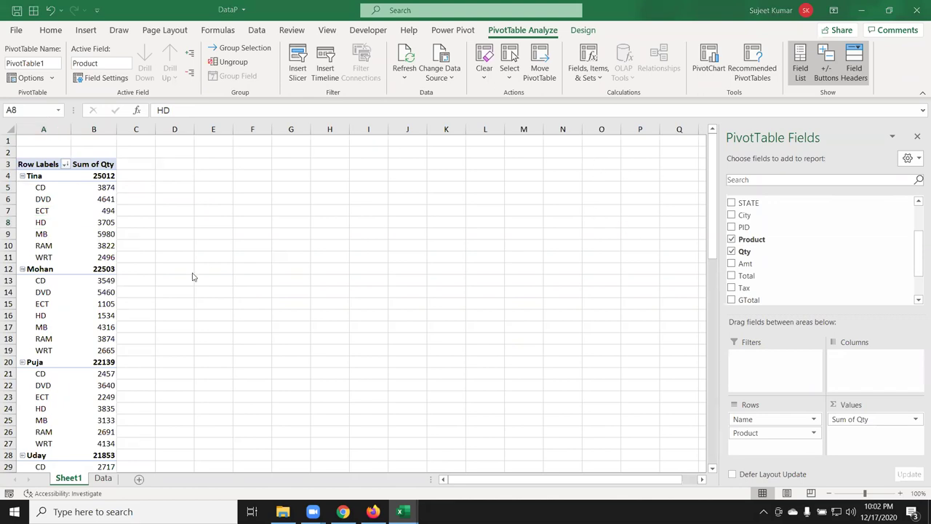
Step: Sort the products within each name by Qty, smallest to largest
left_click(102, 291)
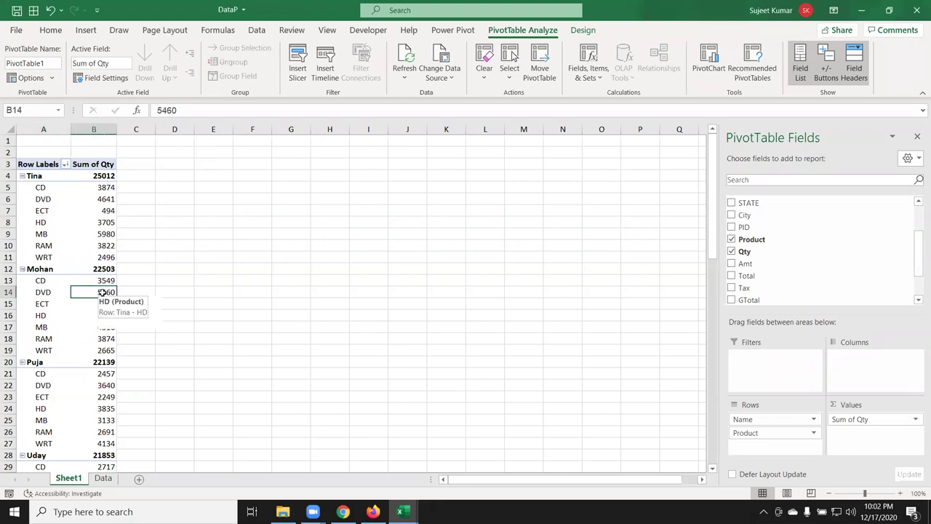
right_click(102, 291)
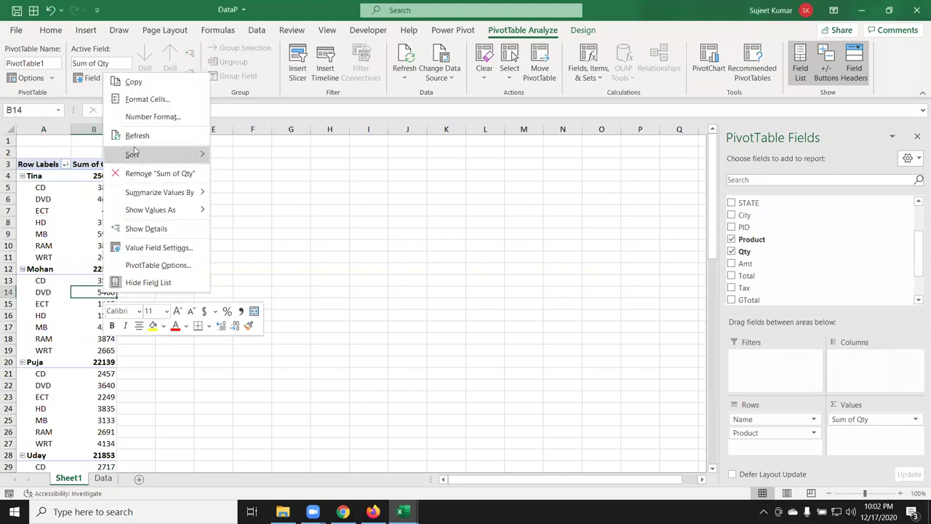
mouse_move(180, 158)
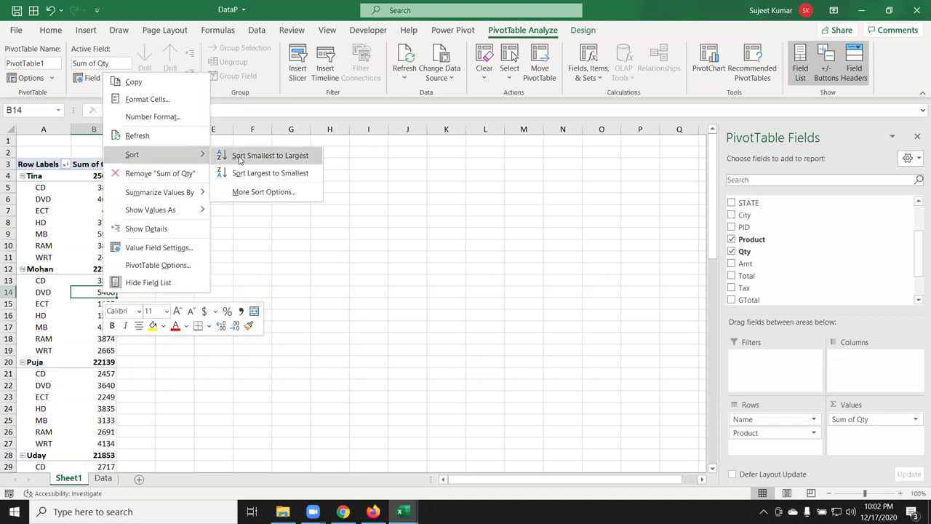
left_click(48, 326)
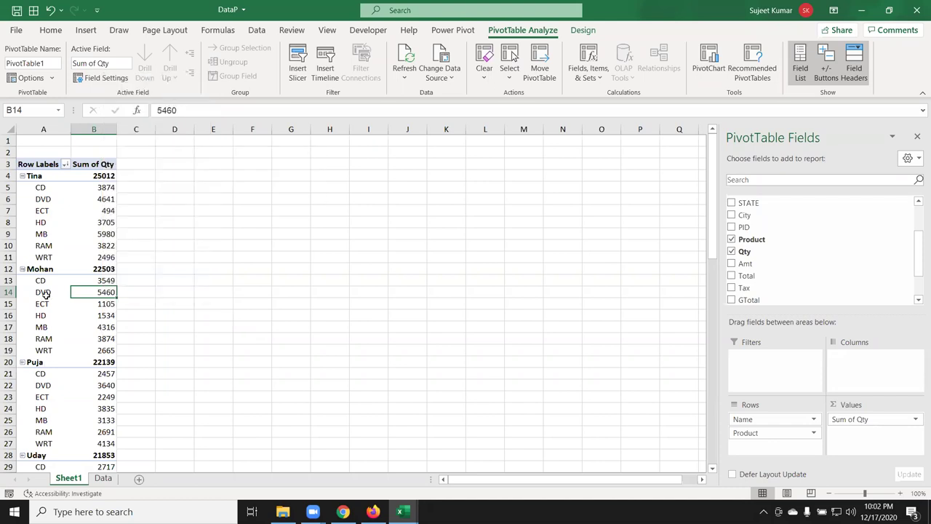
right_click(102, 291)
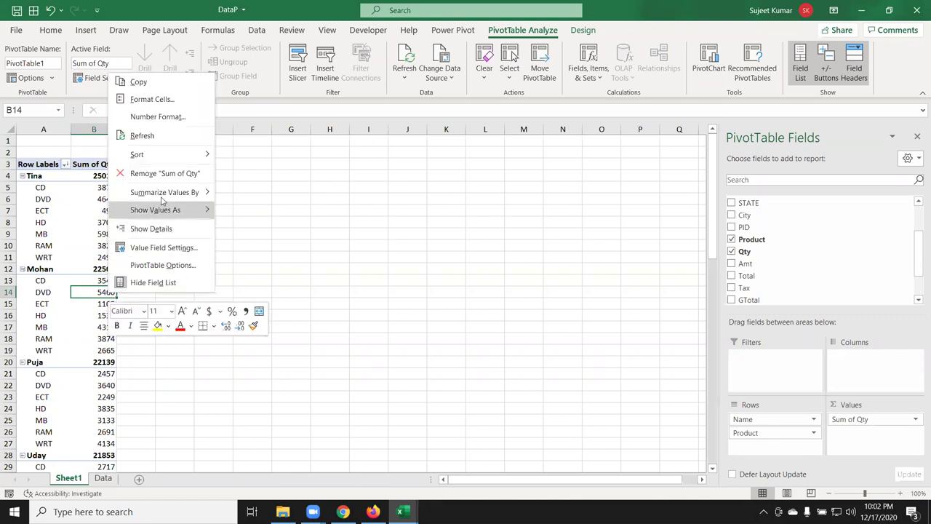
mouse_move(169, 155)
left_click(240, 154)
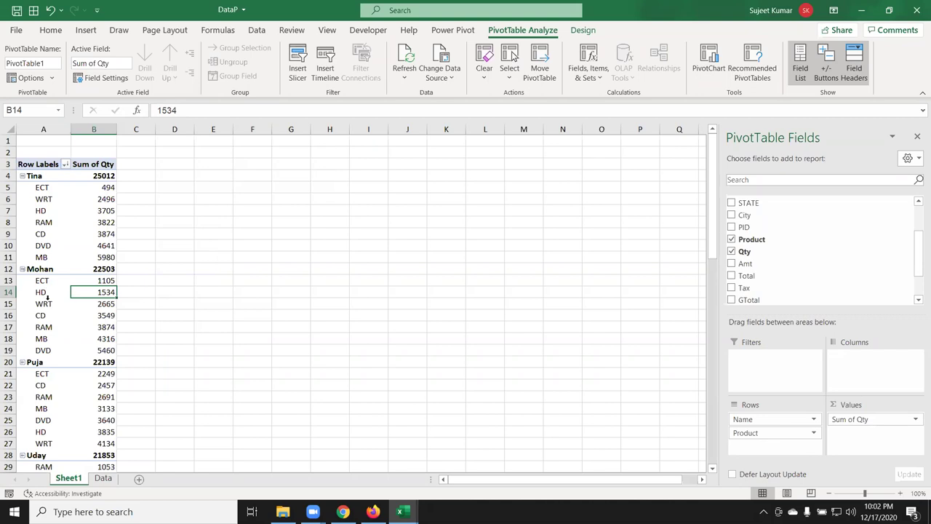
Step: Sort the names by total Qty ascending, starting with Yogesh's 20124
left_click(105, 269)
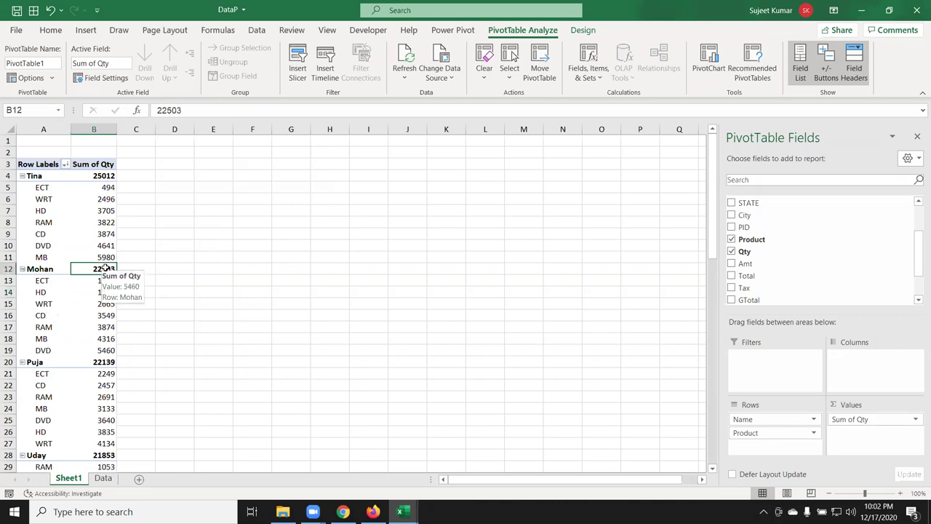
right_click(106, 268)
mouse_move(199, 353)
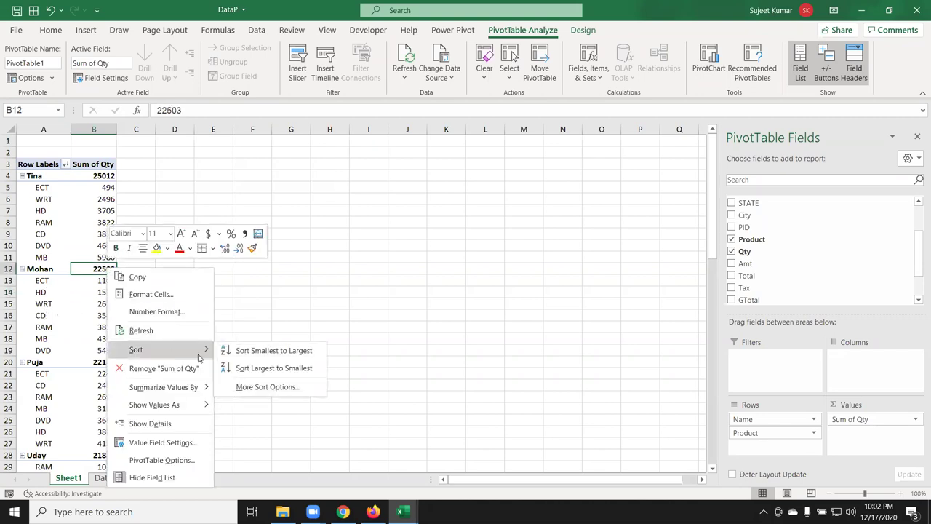
left_click(274, 351)
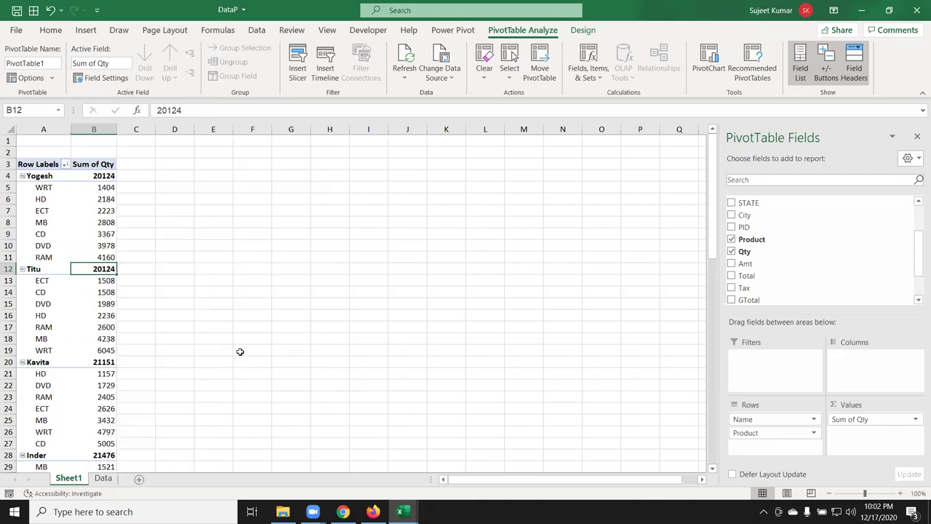
left_click(52, 305)
left_click(85, 304)
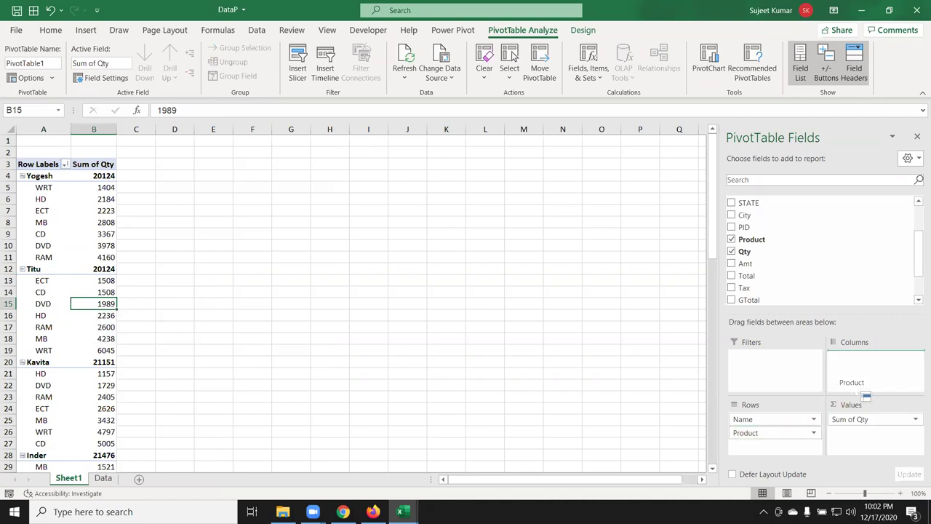
Step: Move Product from the rows to the columns to form a cross-tab
left_click_drag(756, 434, 858, 385)
left_click(157, 222)
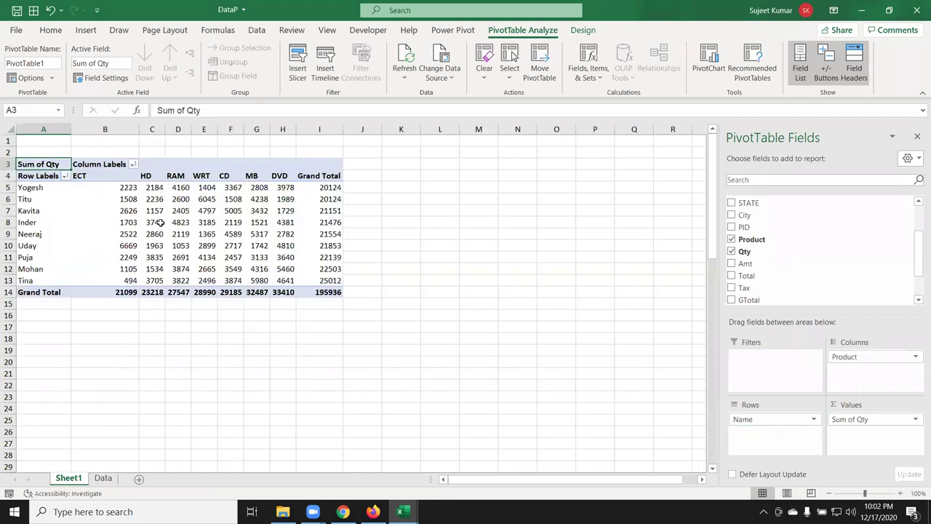
left_click(115, 183)
left_click(117, 176)
Step: Sort the product columns A to Z, running CD through WRT
right_click(117, 176)
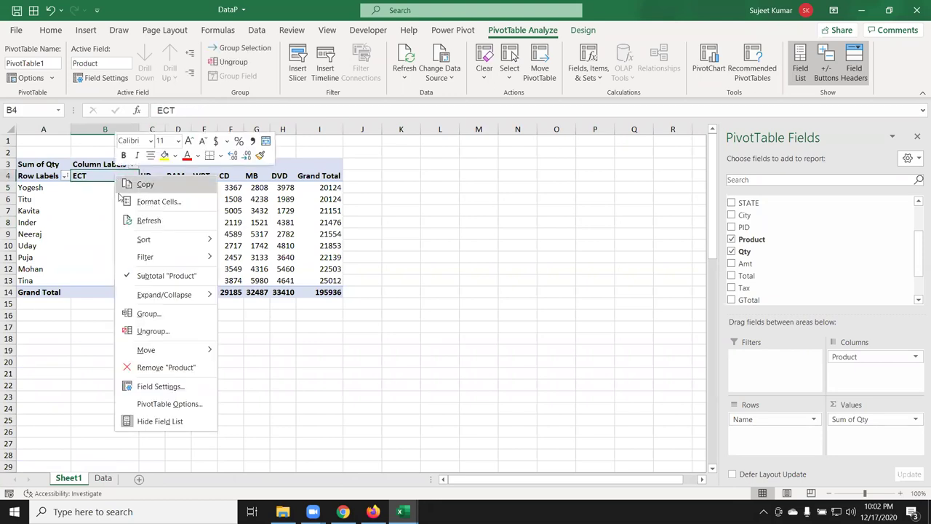
mouse_move(177, 248)
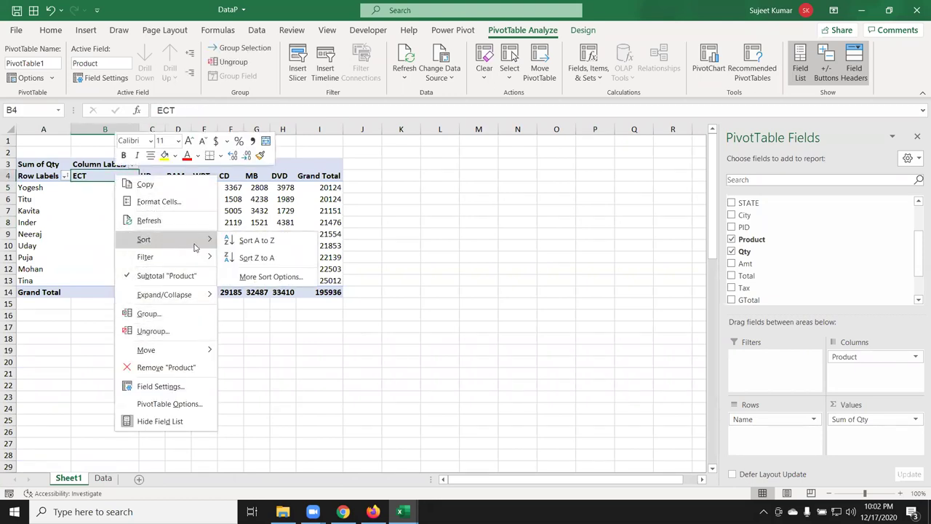
left_click(247, 241)
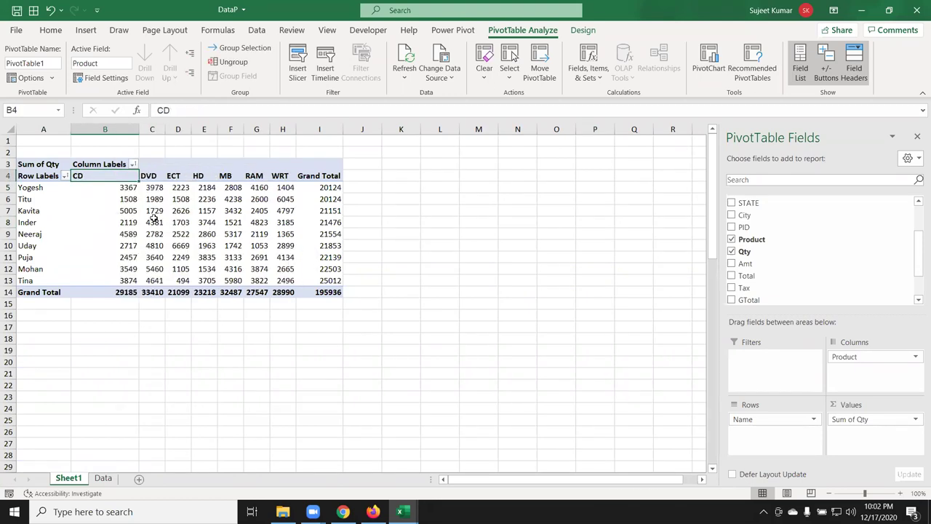
right_click(106, 176)
mouse_move(175, 240)
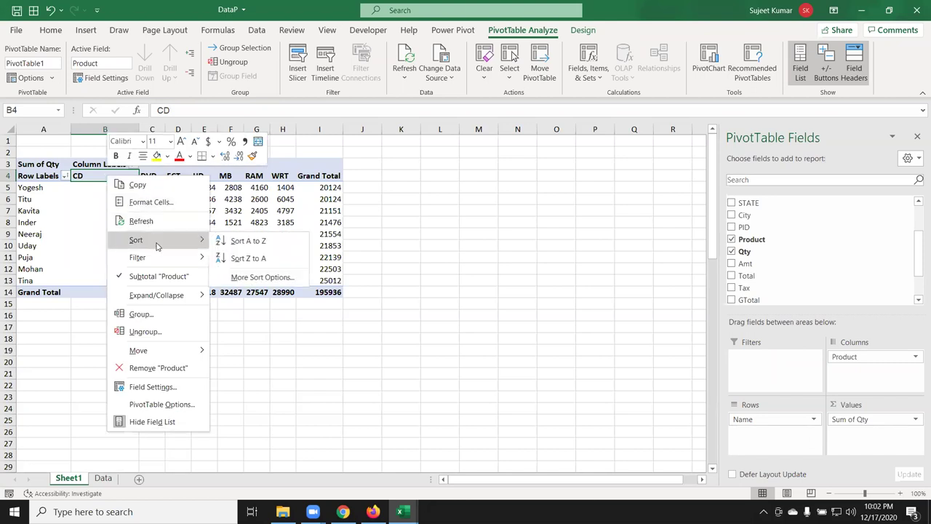
left_click(223, 245)
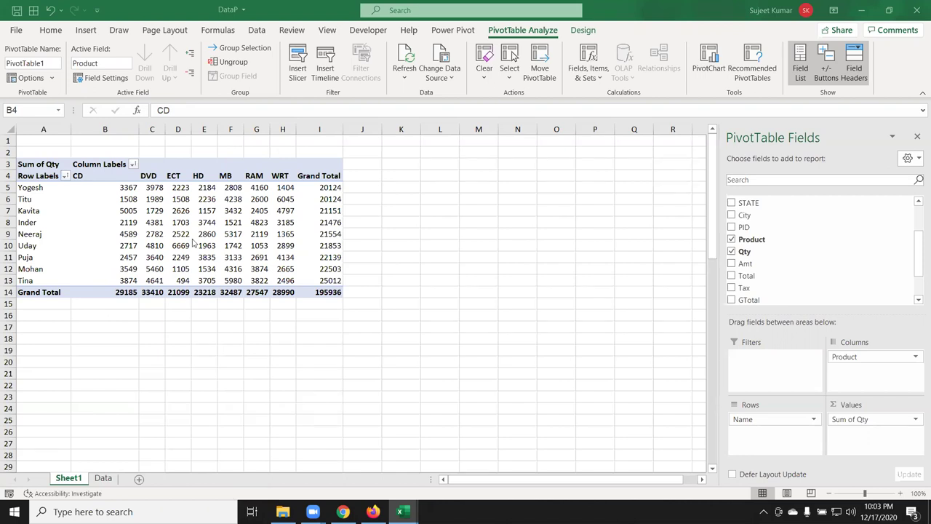
mouse_move(205, 246)
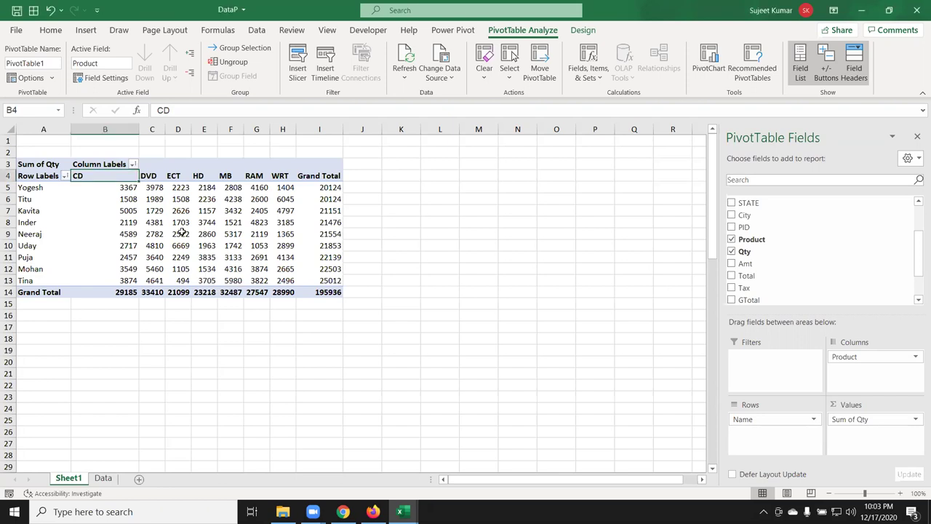
left_click(181, 234)
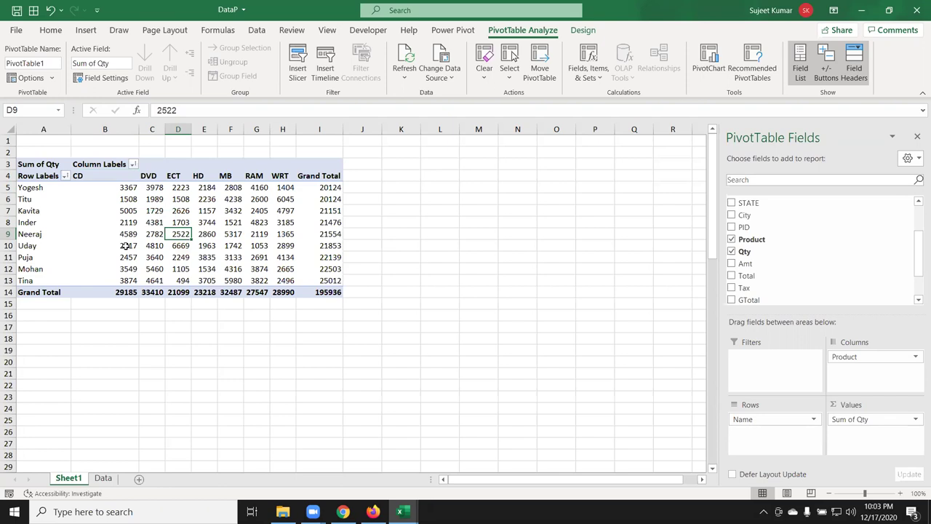
mouse_move(125, 248)
Step: Remove Product and Name from the pivot, put Name back in Rows, then go to the Data sheet
left_click_drag(844, 355, 772, 291)
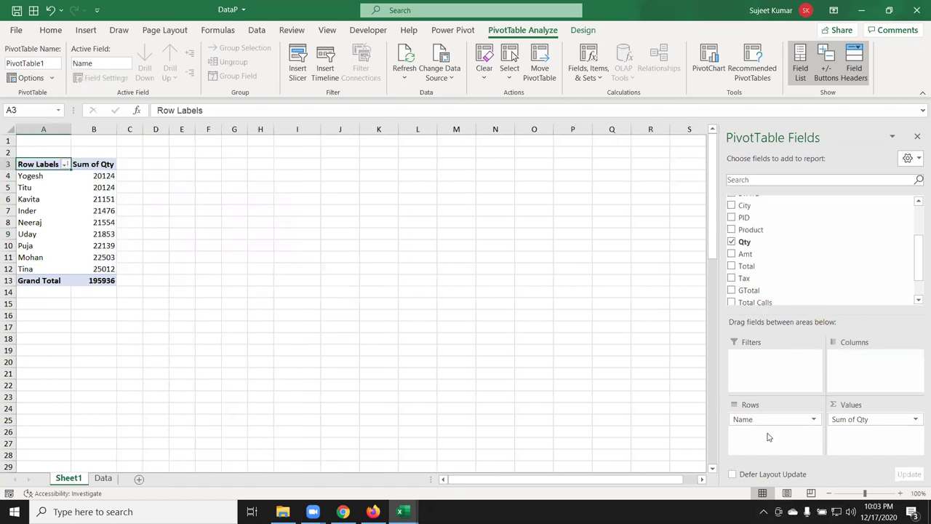
left_click_drag(763, 419, 793, 288)
scroll(799, 281, "up", 3)
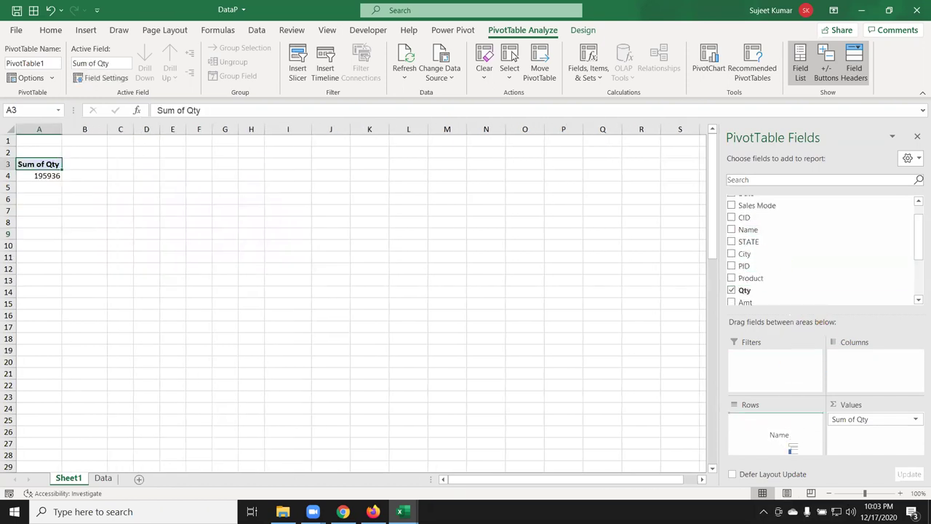
left_click_drag(762, 237, 776, 429)
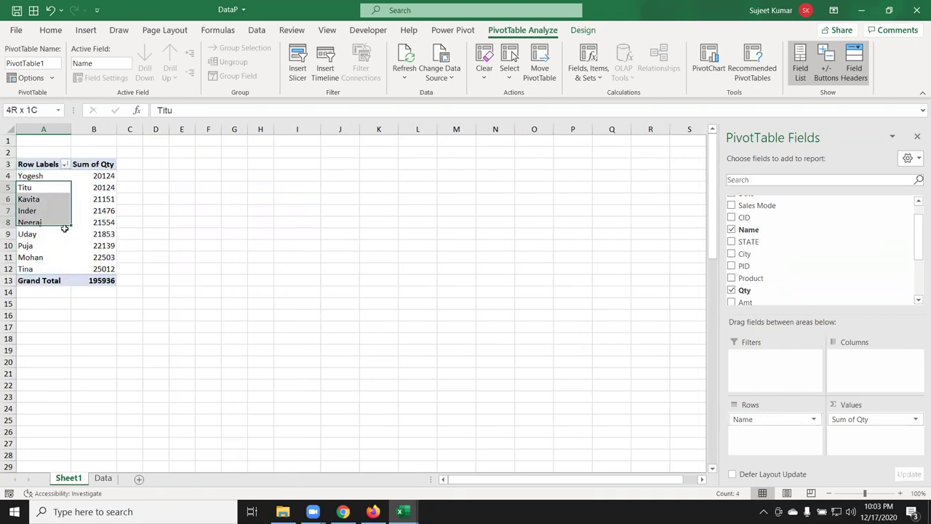
left_click_drag(62, 187, 62, 234)
left_click(102, 478)
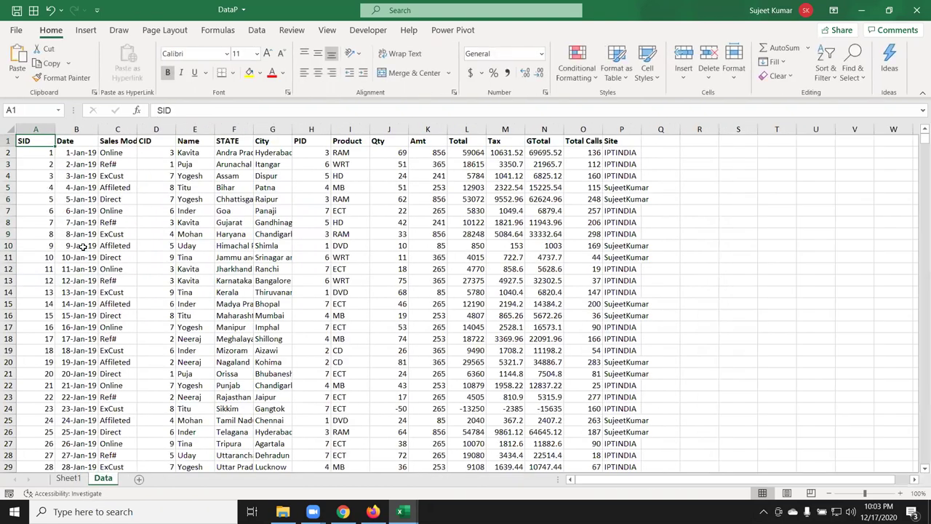
Step: Return to Sheet1 and sort the pivot's name rows A to Z, starting with Puja (22139)
left_click(67, 468)
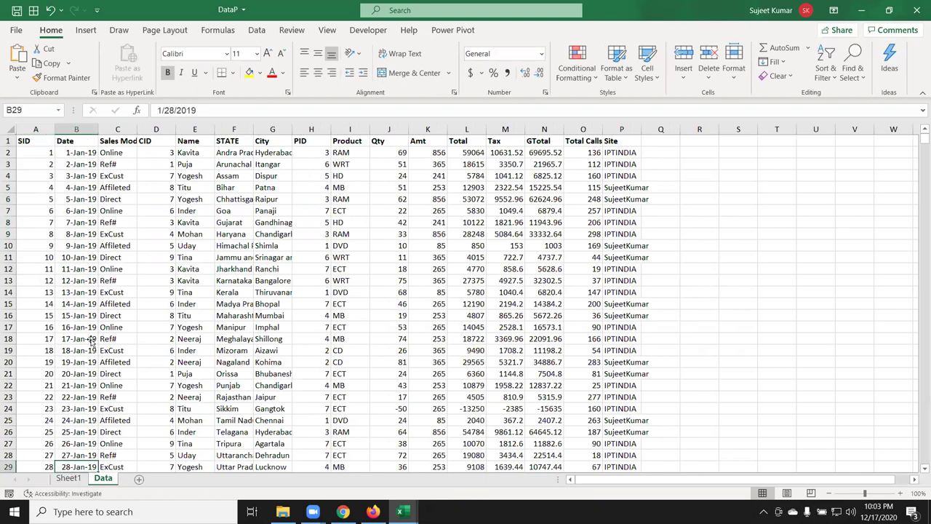
left_click(68, 478)
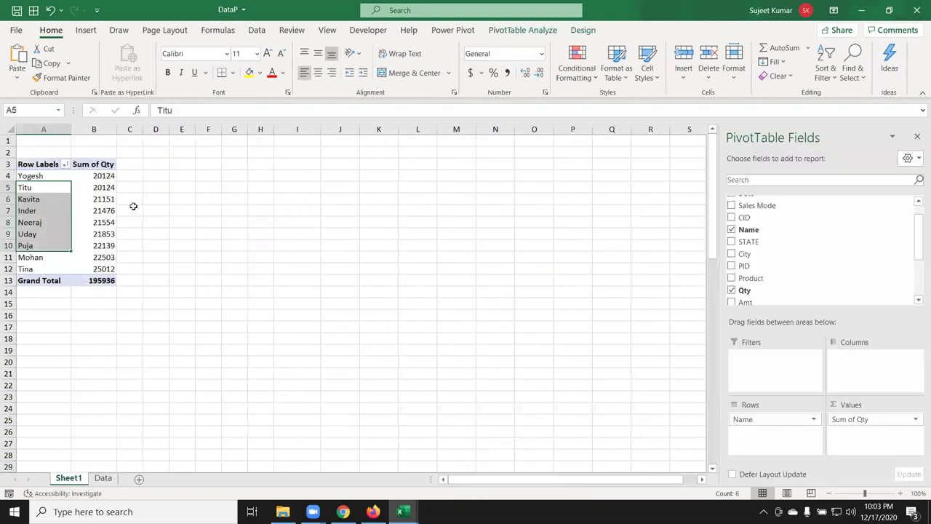
left_click(131, 209)
left_click(31, 182)
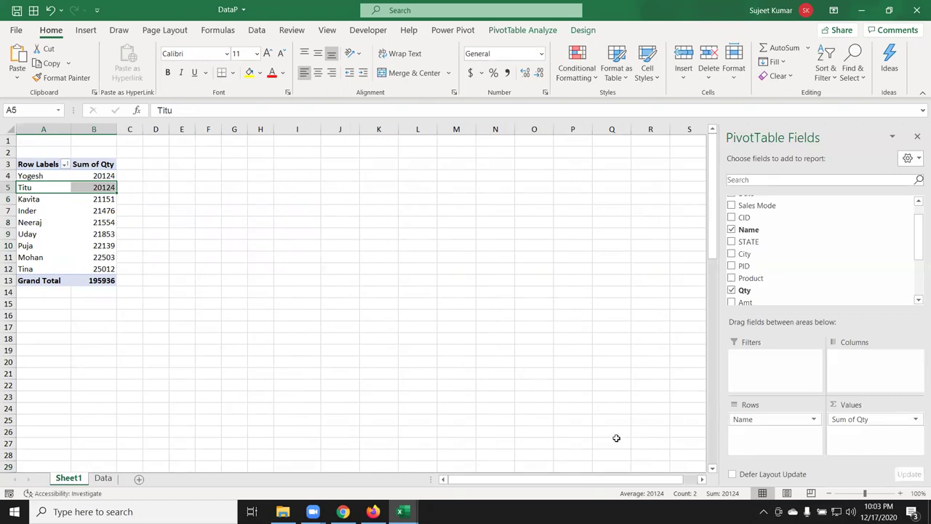
left_click(30, 189)
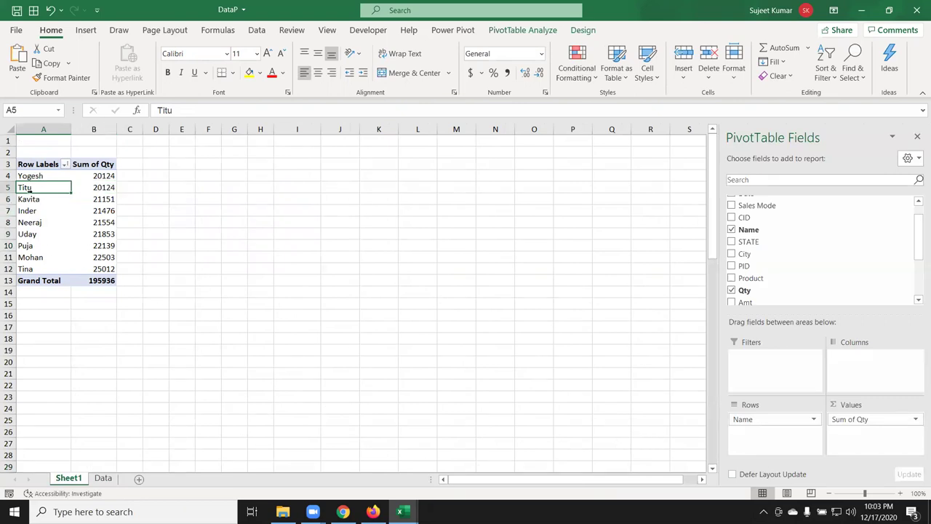
right_click(42, 186)
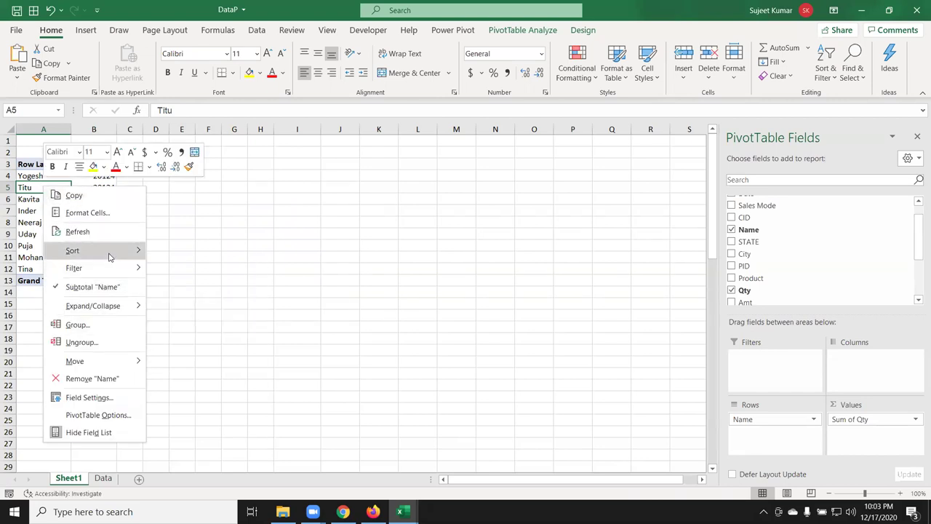
mouse_move(111, 253)
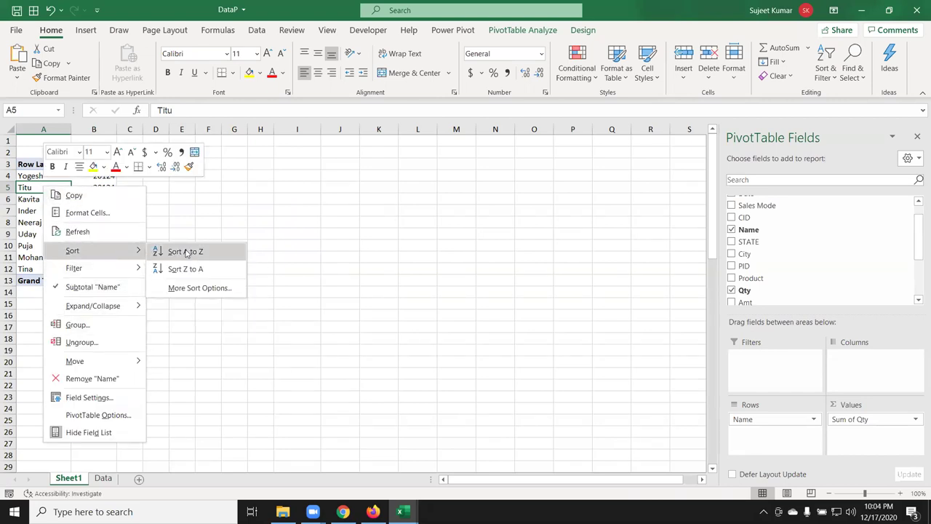
left_click(186, 252)
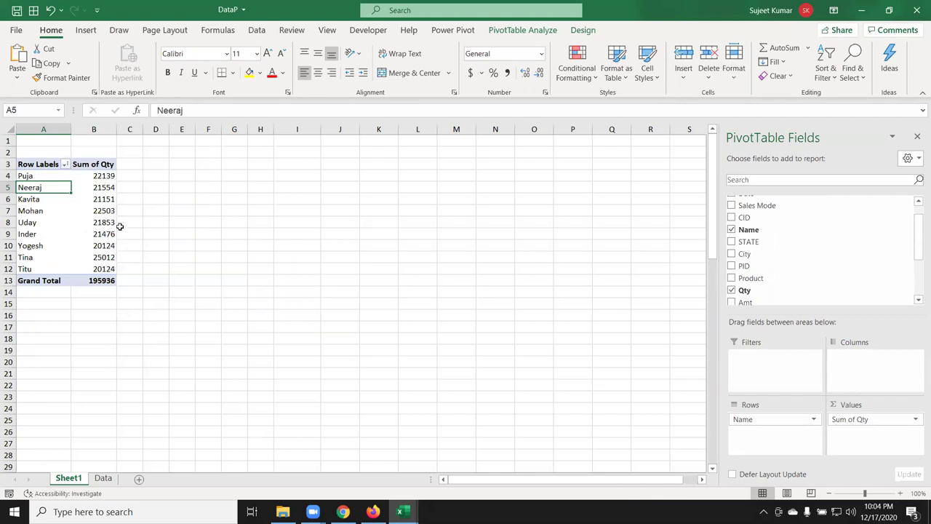
left_click(106, 177)
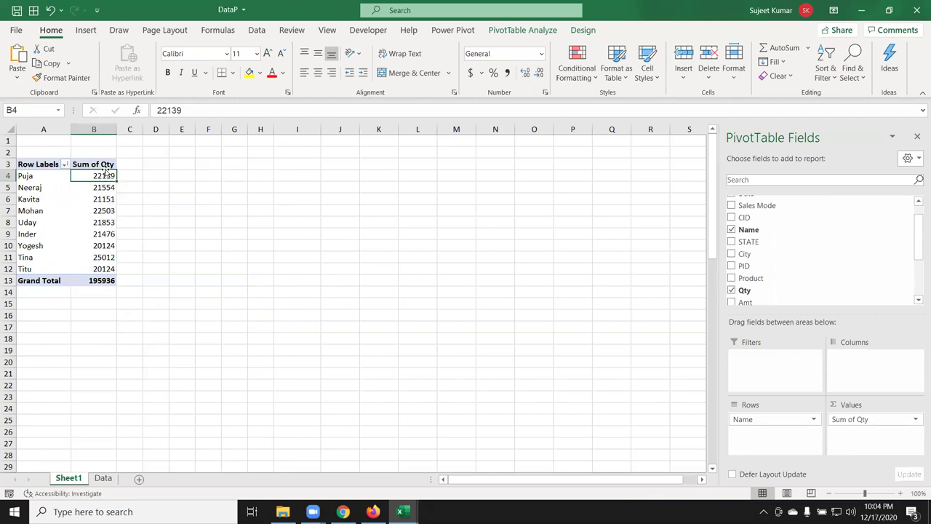
mouse_move(105, 247)
right_click(100, 175)
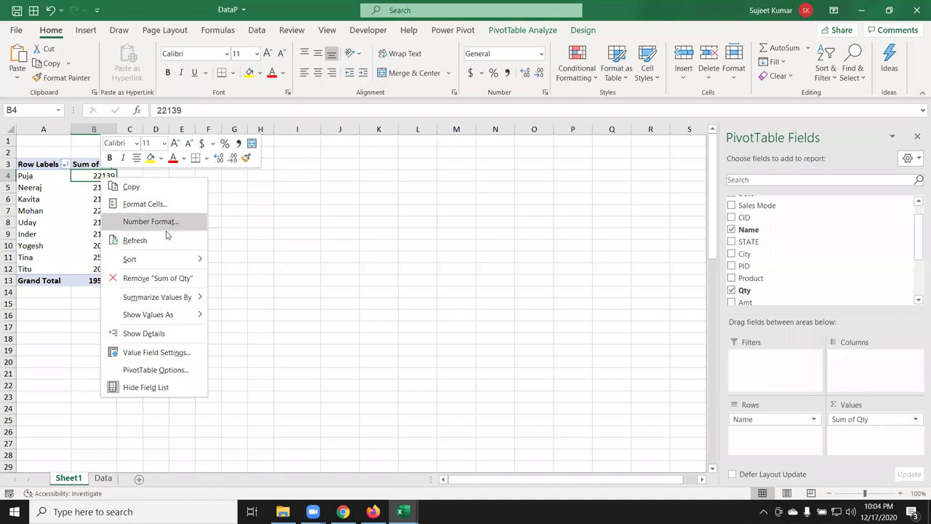
mouse_move(166, 260)
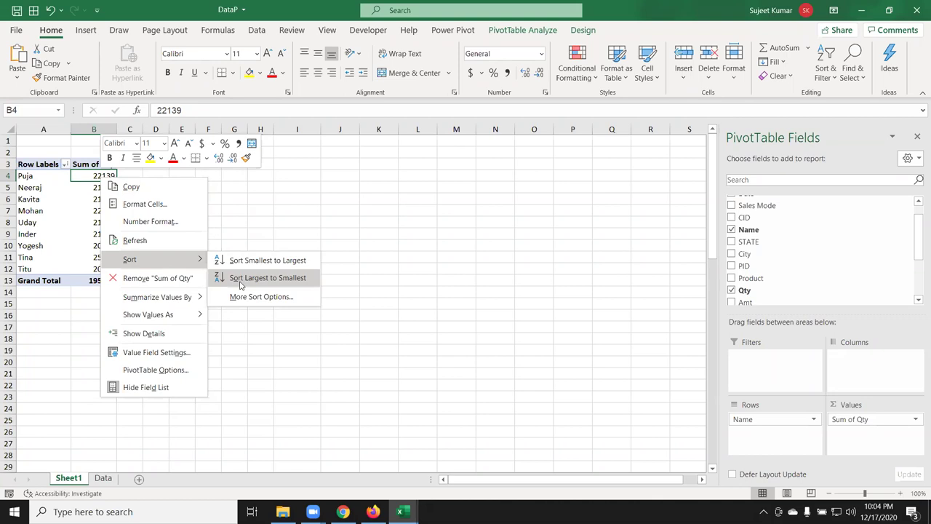
left_click(69, 214)
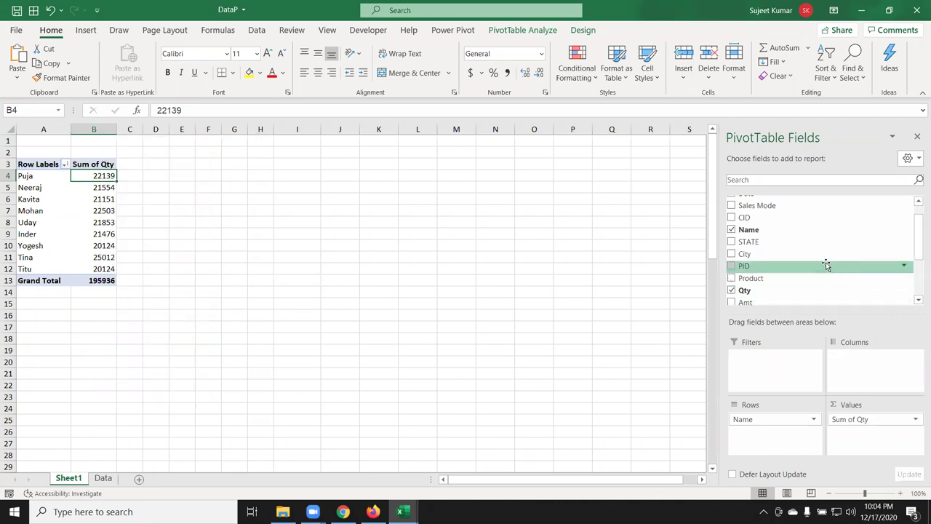
Step: Add Product under each name, then move it to Columns for a CD-to-WRT cross-tab
scroll(800, 247, "up", 1)
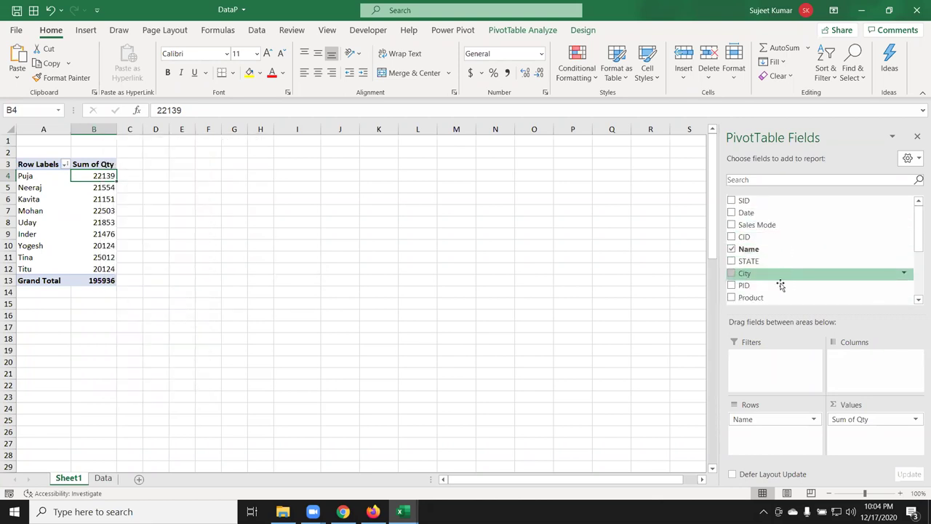
left_click_drag(757, 297, 790, 435)
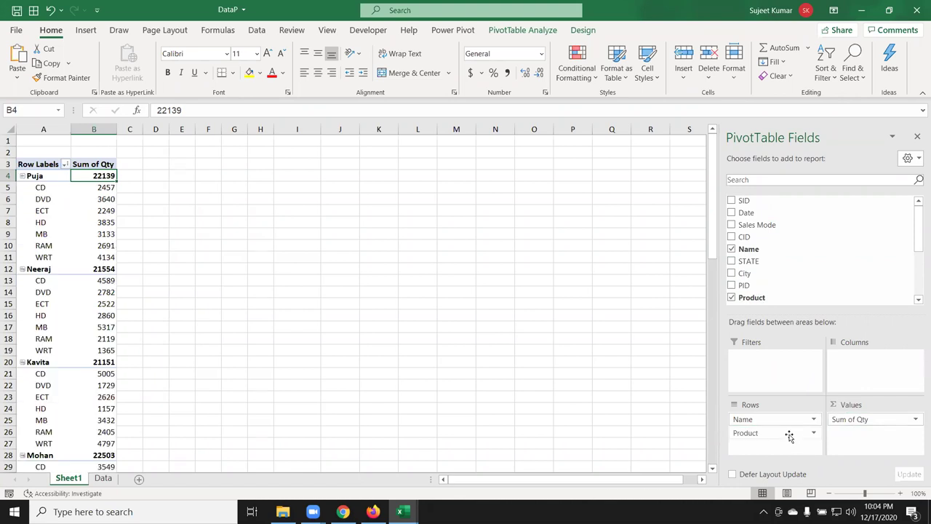
right_click(108, 179)
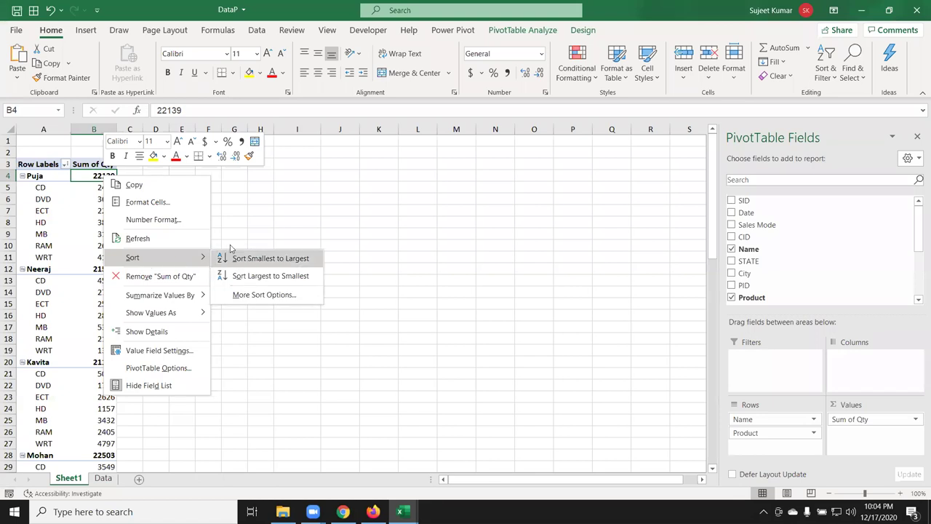
left_click(93, 205)
left_click(106, 204)
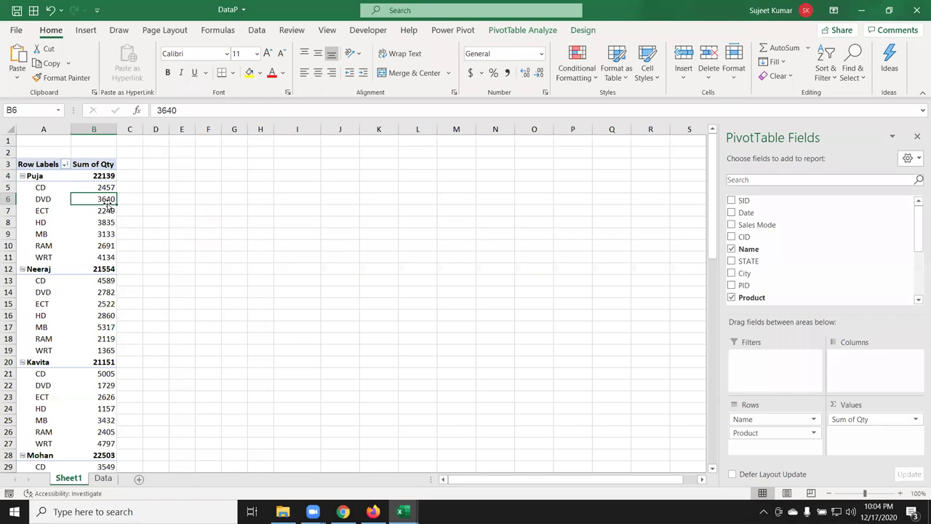
right_click(107, 197)
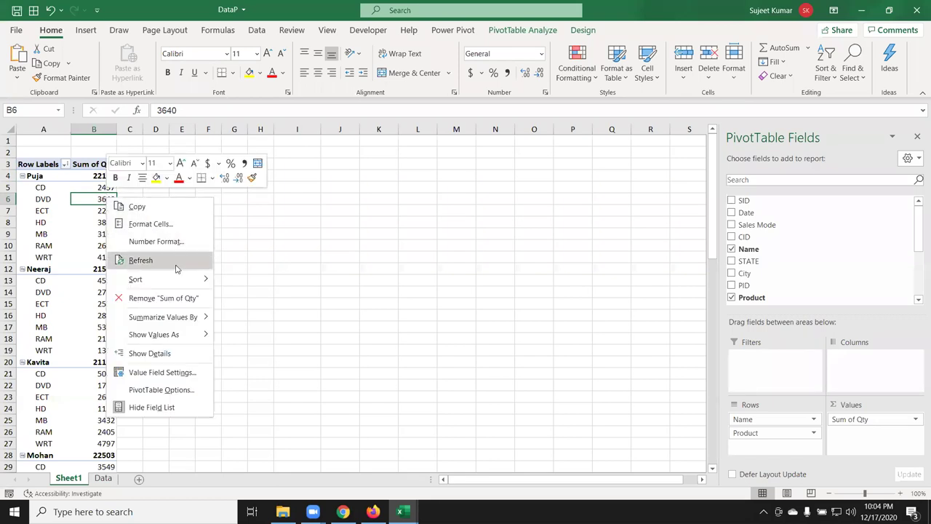
mouse_move(186, 281)
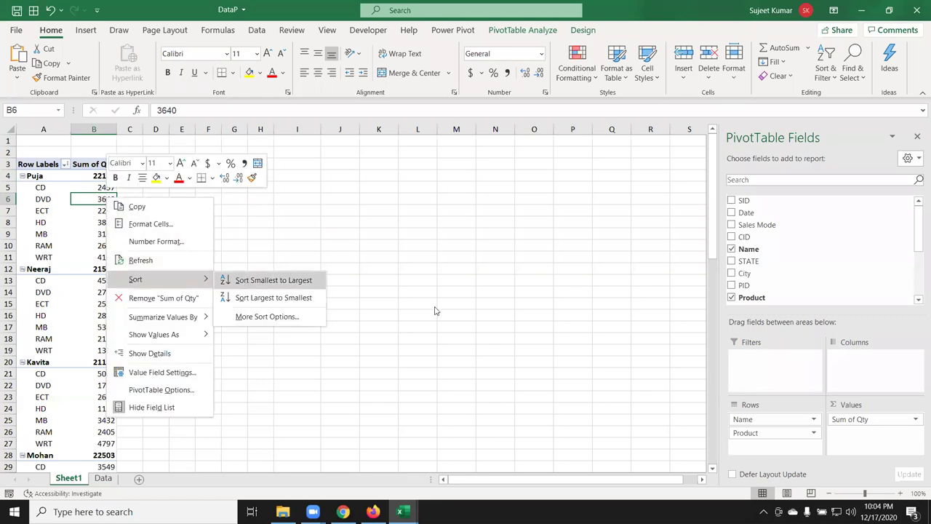
mouse_move(785, 433)
left_mouse_down()
mouse_move(865, 400)
mouse_move(857, 372)
left_mouse_up()
right_click(104, 177)
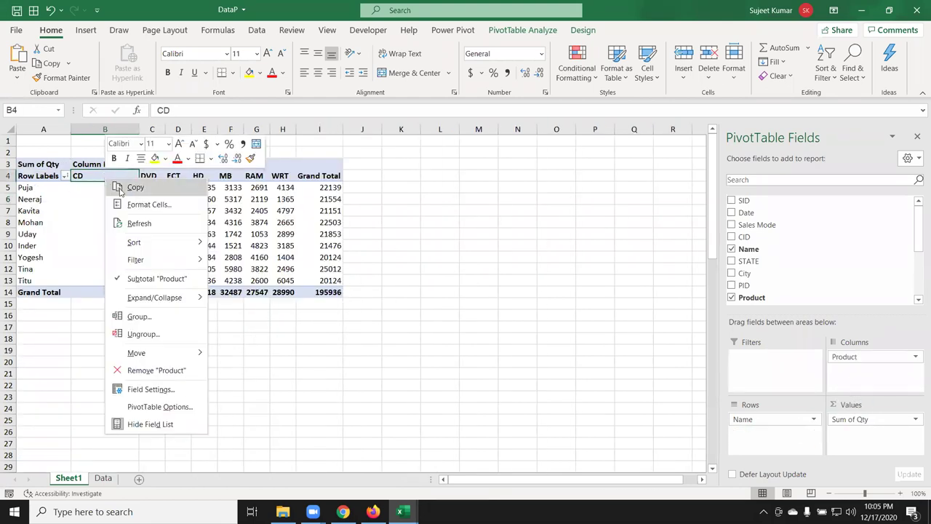
mouse_move(156, 246)
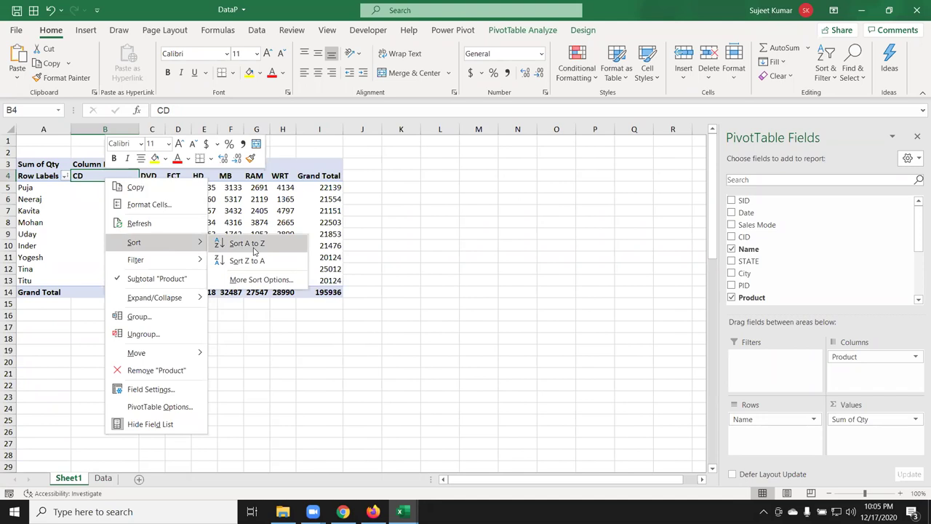
left_click(251, 243)
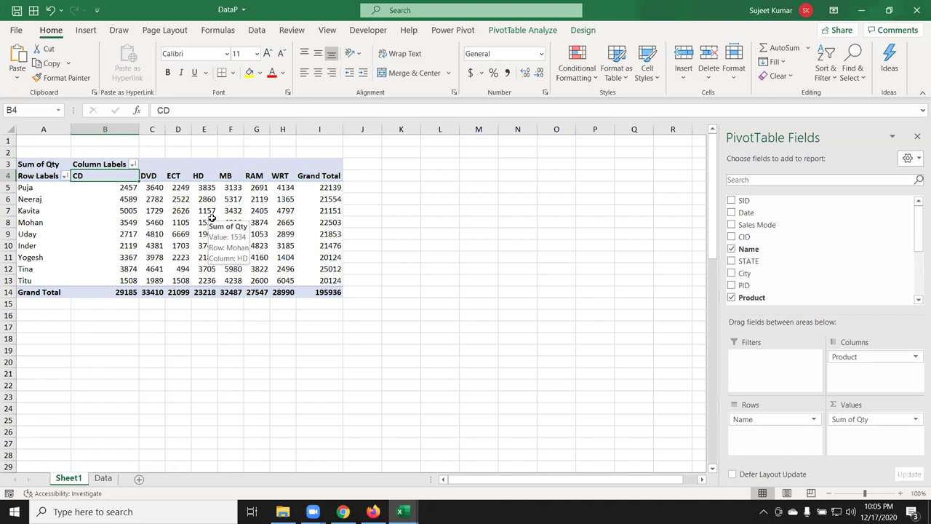
left_click(65, 176)
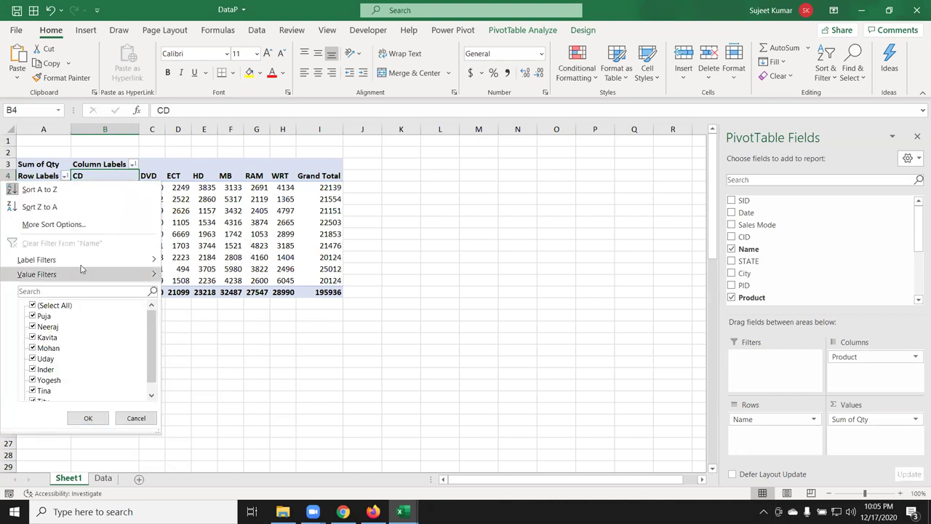
key("Escape")
right_click(33, 200)
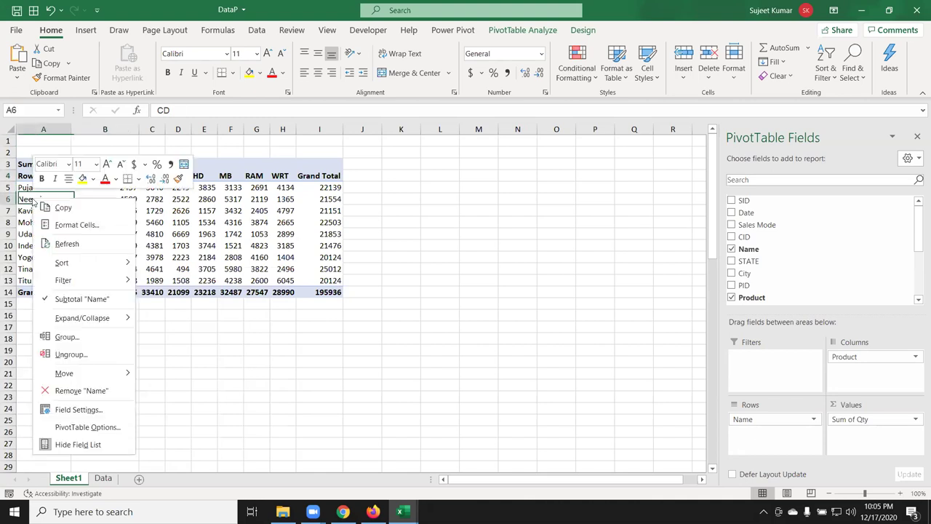
mouse_move(102, 262)
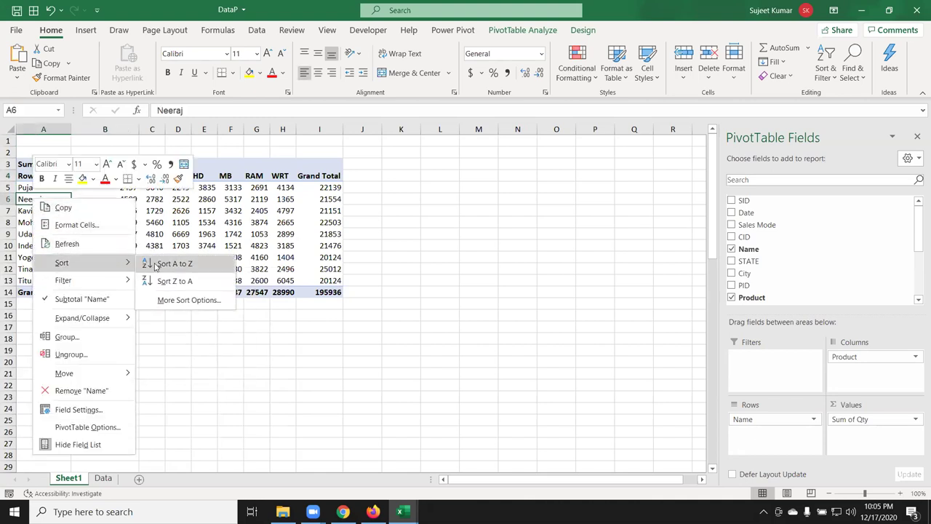
left_click(172, 304)
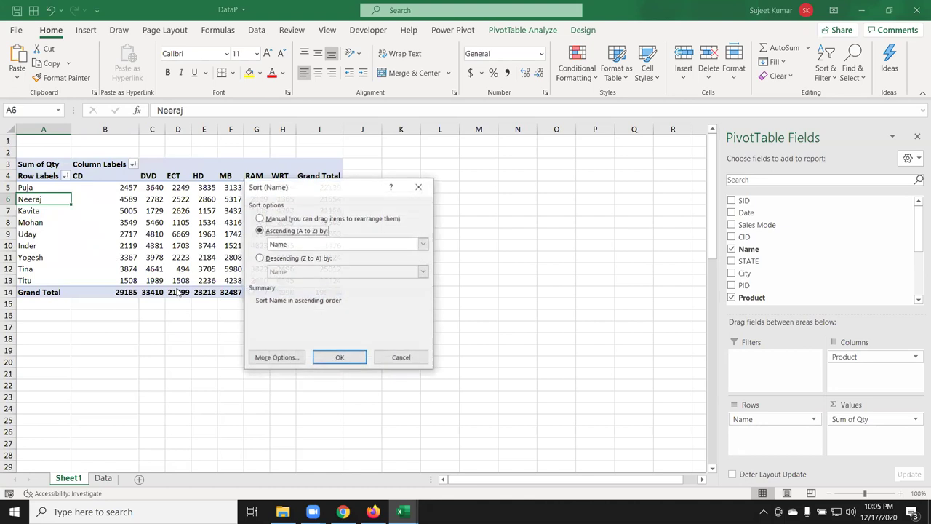
left_click(423, 244)
left_click(423, 244)
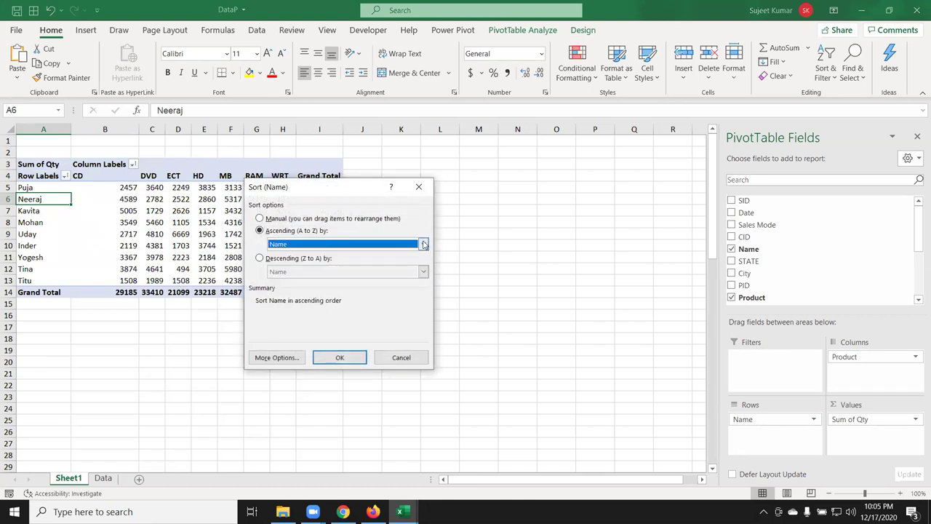
left_click(328, 259)
left_click(423, 272)
left_click(424, 278)
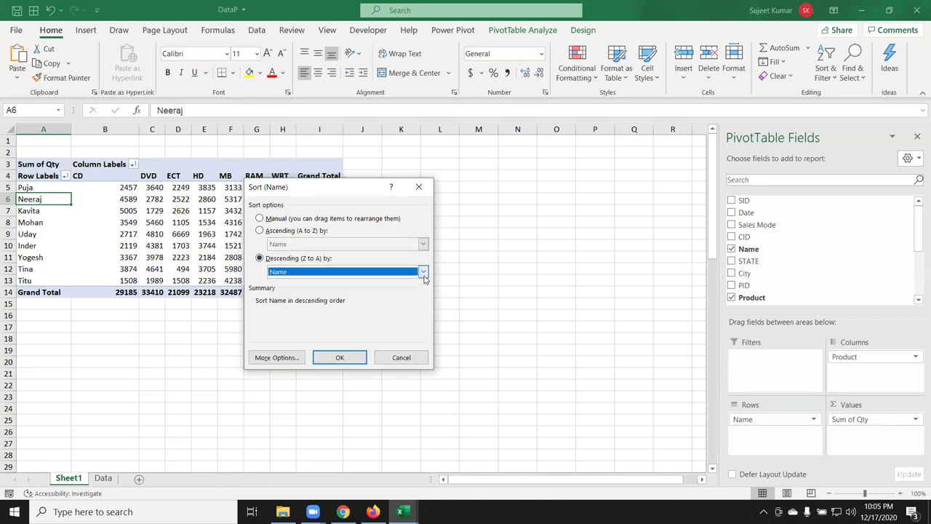
left_click(403, 359)
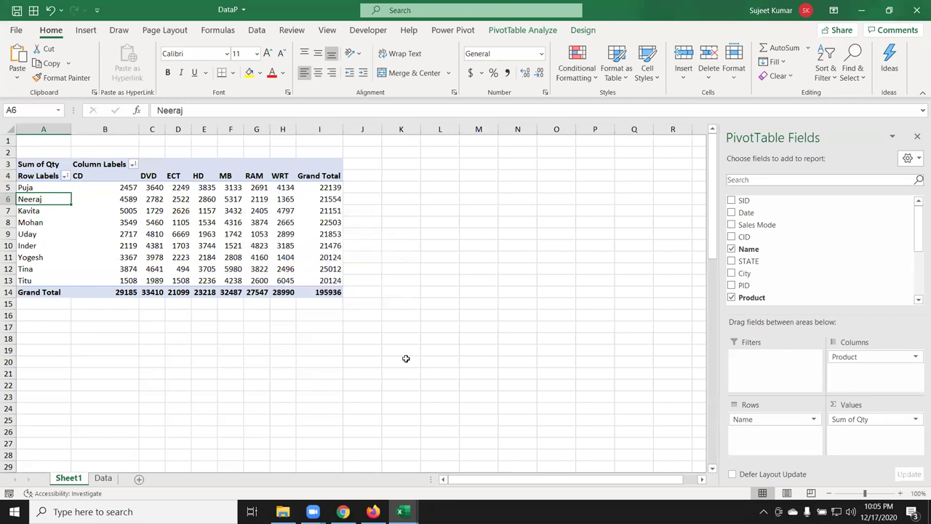
left_click(204, 171)
left_click(203, 176)
Step: Sort the product columns Z to A so WRT comes first and CD last
right_click(204, 178)
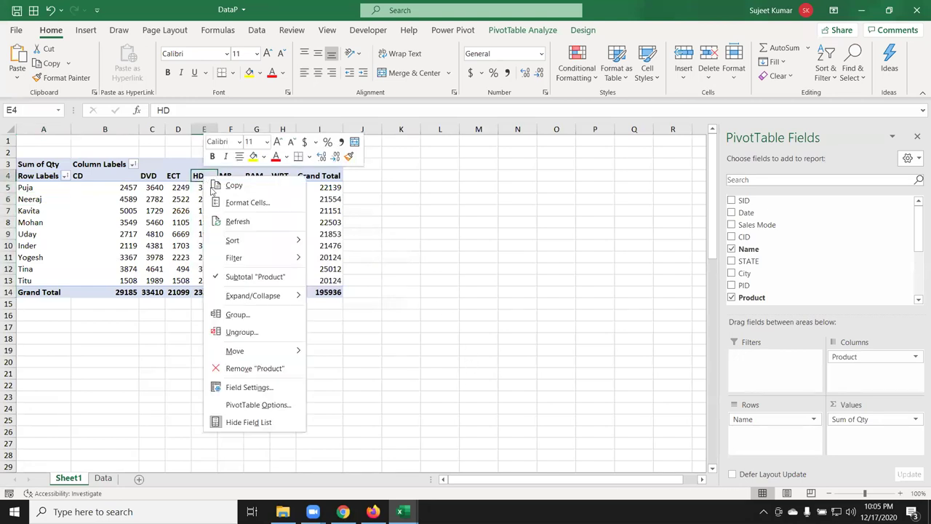
mouse_move(275, 243)
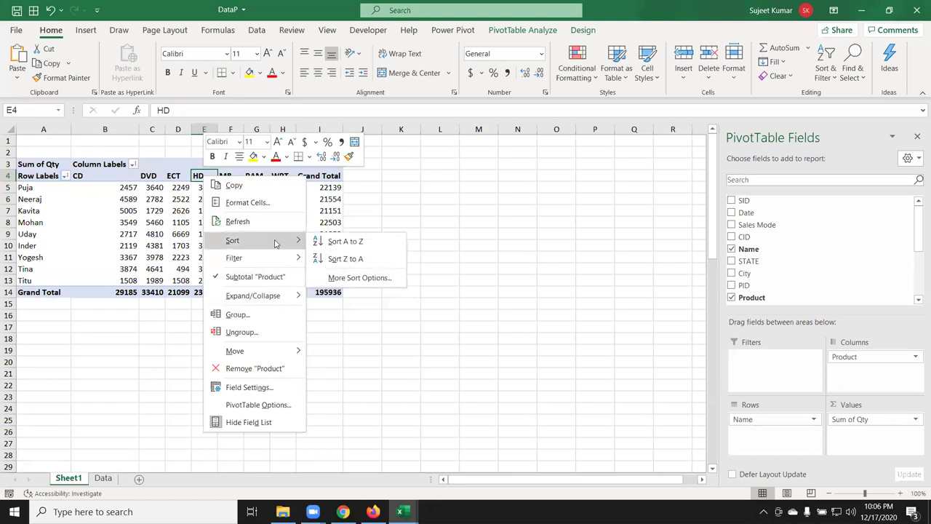
left_click(334, 246)
right_click(205, 178)
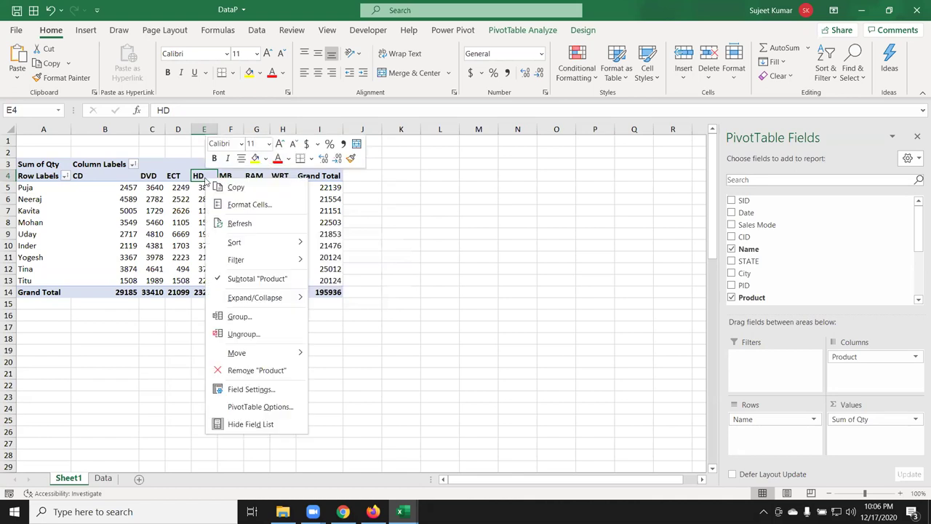
mouse_move(281, 242)
left_click(343, 257)
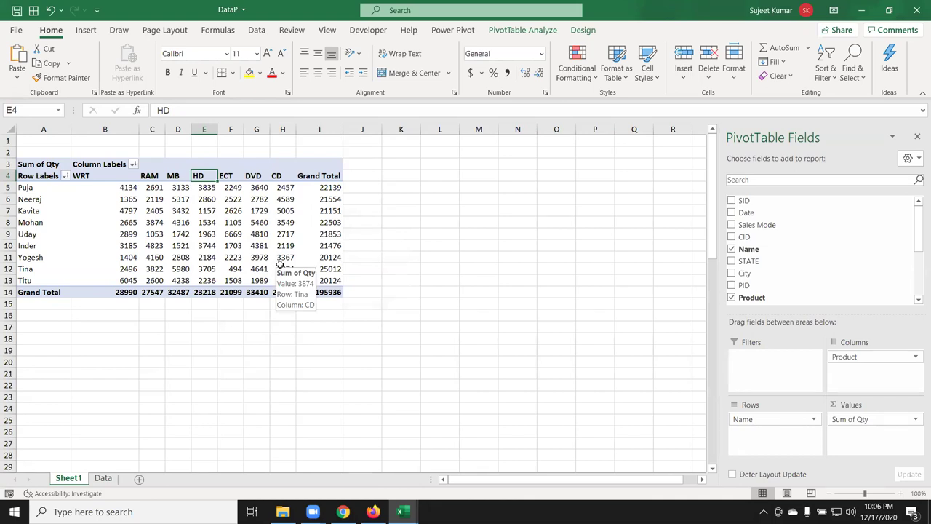
Step: Sort the names by WRT quantity from largest to smallest, putting Titu first
left_click(127, 200)
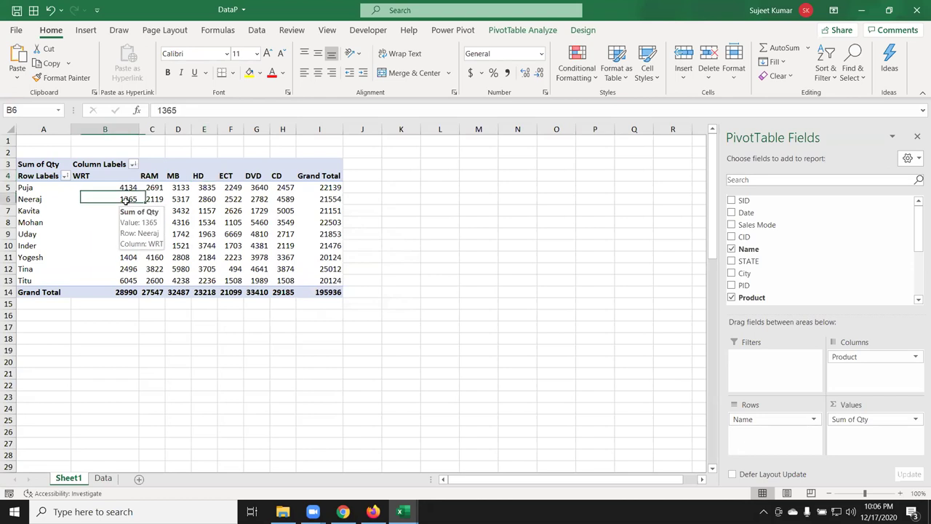
right_click(126, 201)
mouse_move(211, 284)
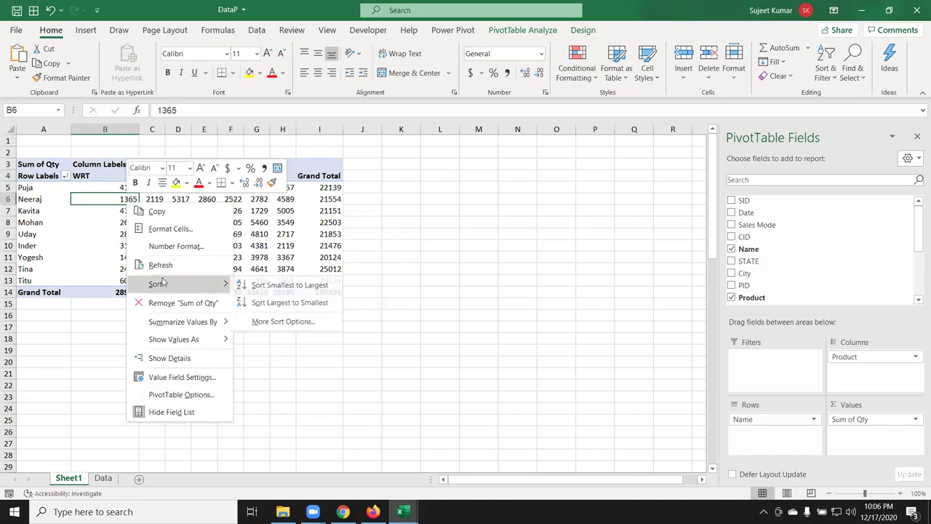
left_click(295, 303)
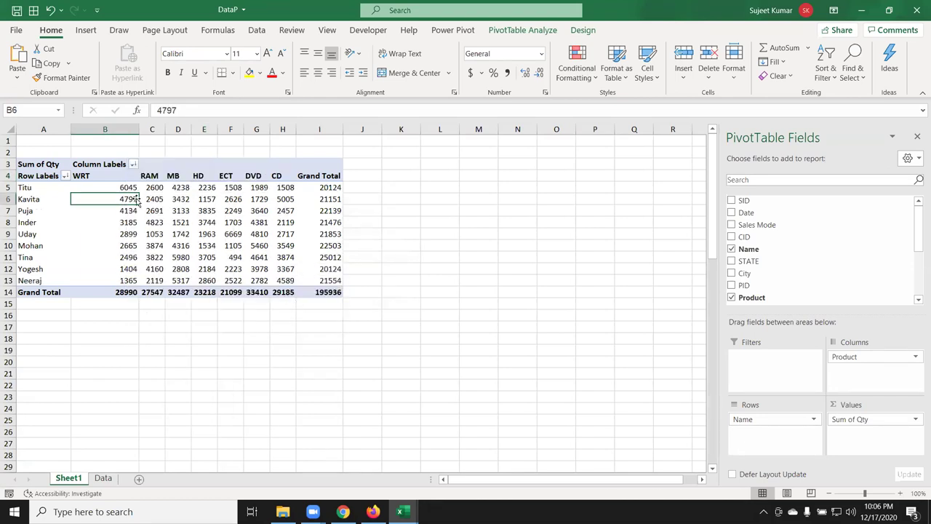
Step: Inspect the re-sorted rows, selecting Kavita's quantities, Inder's CD value, and Mohan and Neeraj
left_click_drag(131, 197, 303, 200)
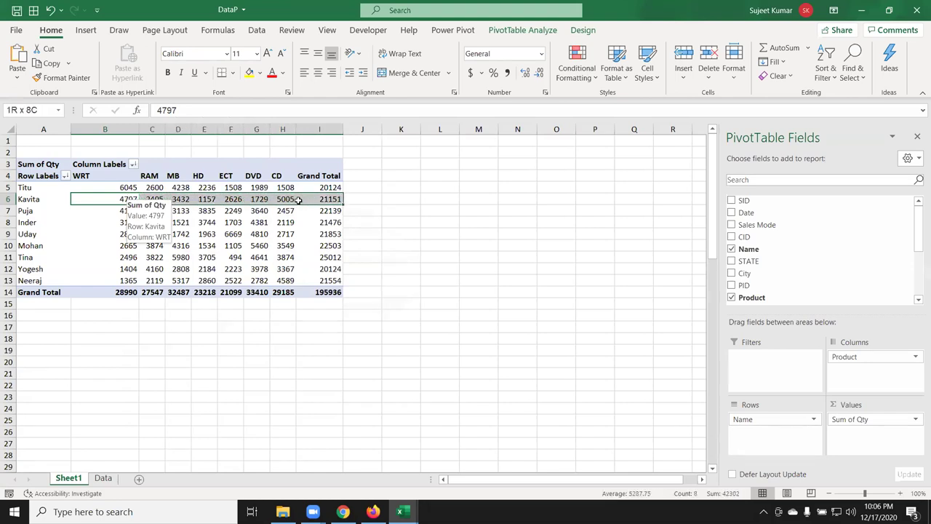
left_click(279, 224)
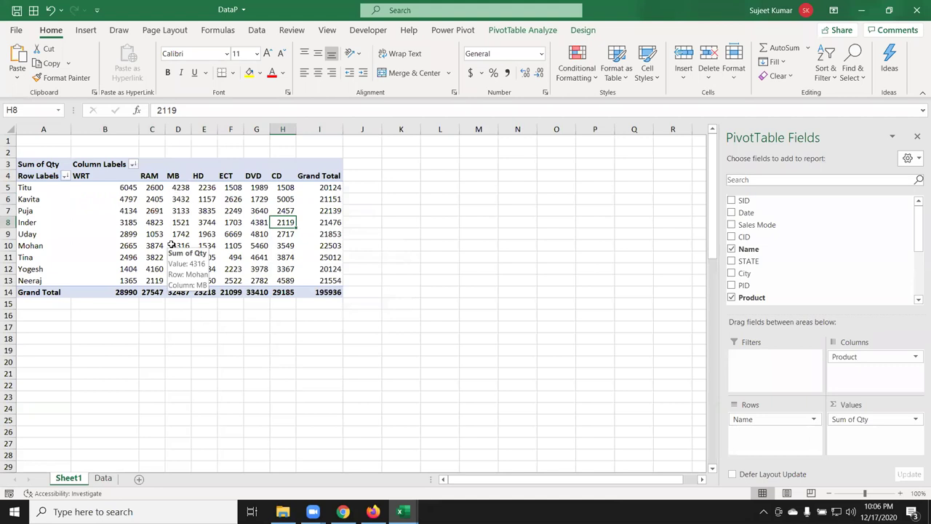
scroll(104, 288, "down", 1)
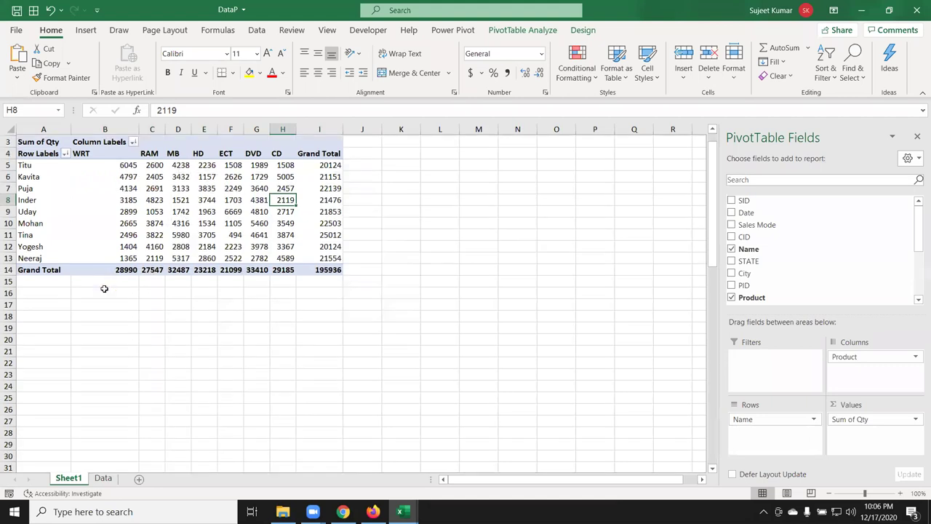
left_click(62, 211)
scroll(57, 243, "up", 1)
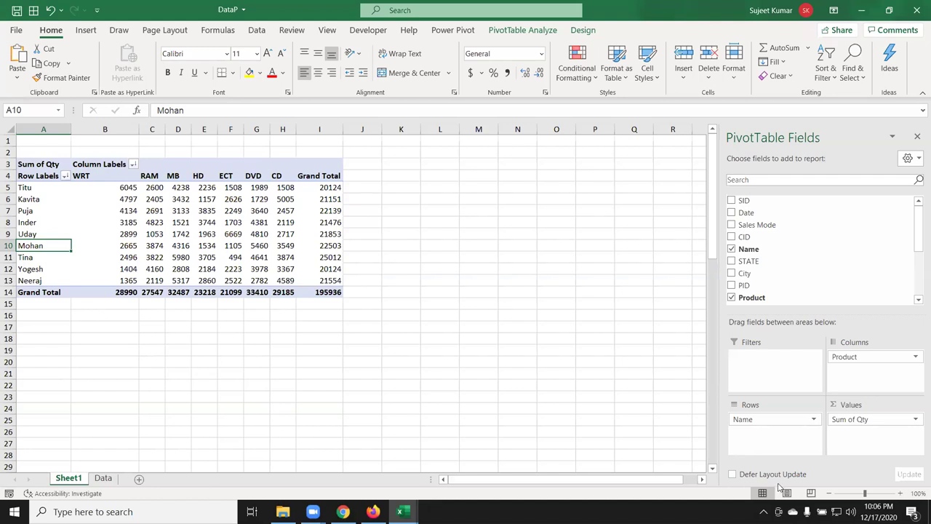
left_click(38, 281)
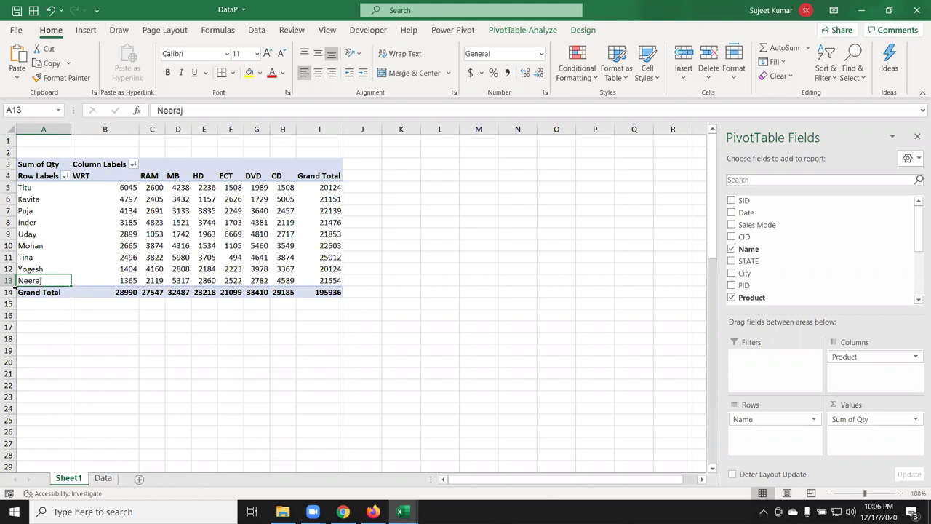
right_click(42, 283)
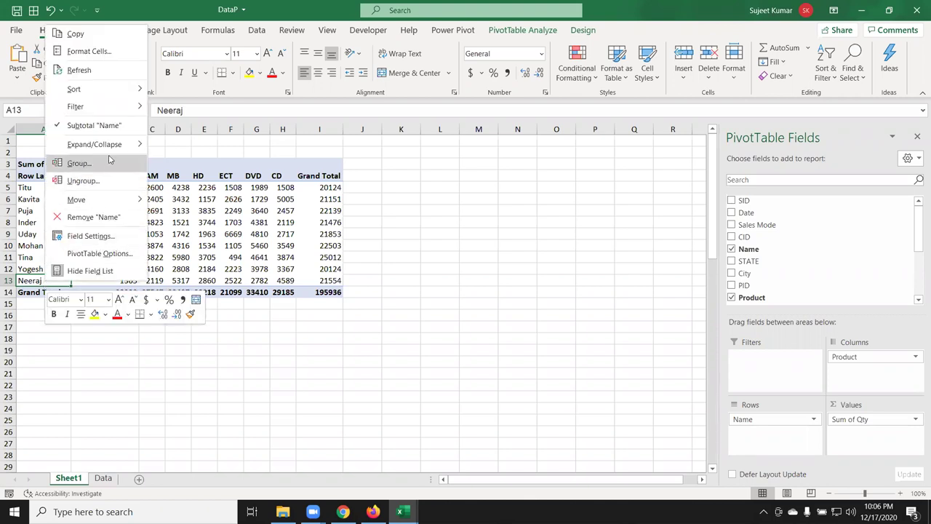
mouse_move(120, 108)
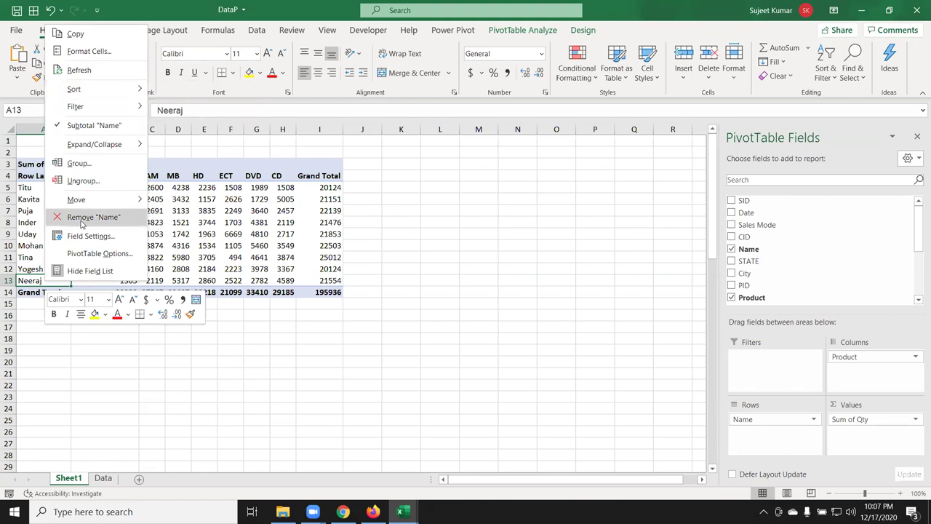
mouse_move(80, 206)
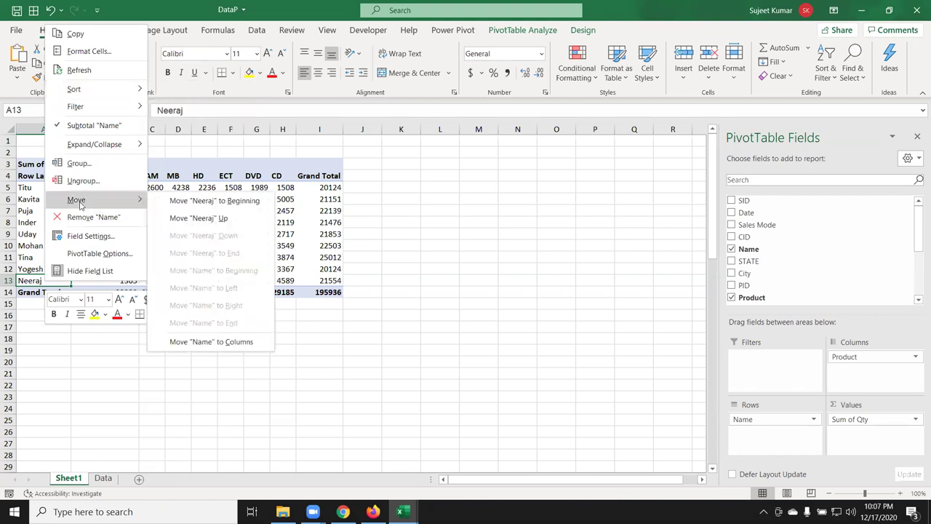
left_click(188, 202)
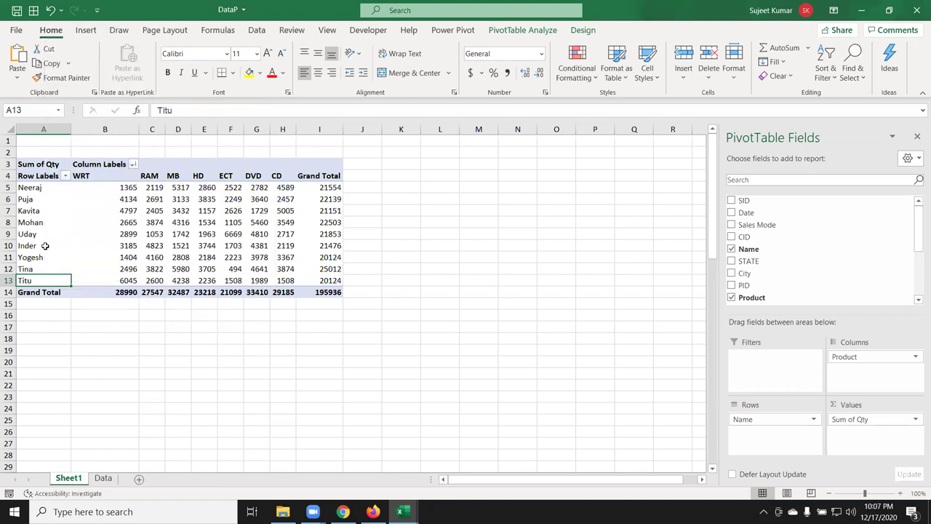
left_click(46, 187)
right_click(47, 187)
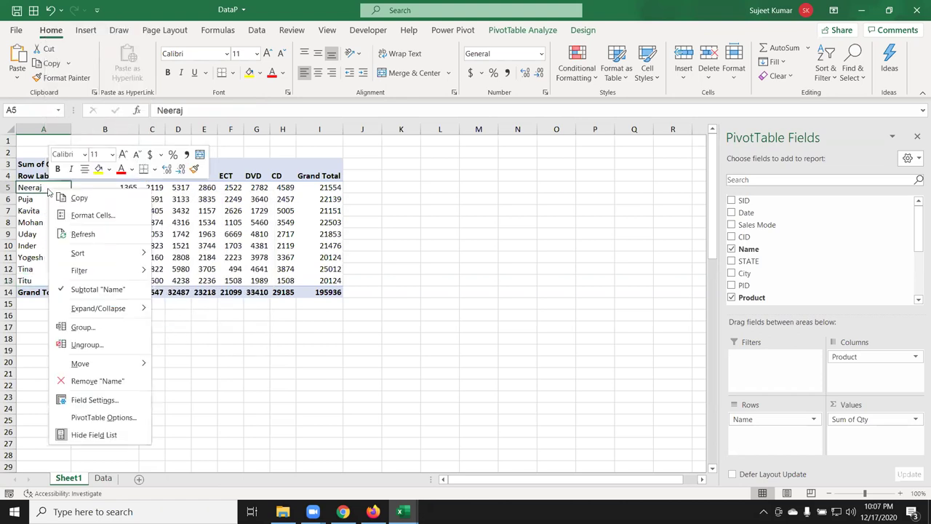
mouse_move(98, 308)
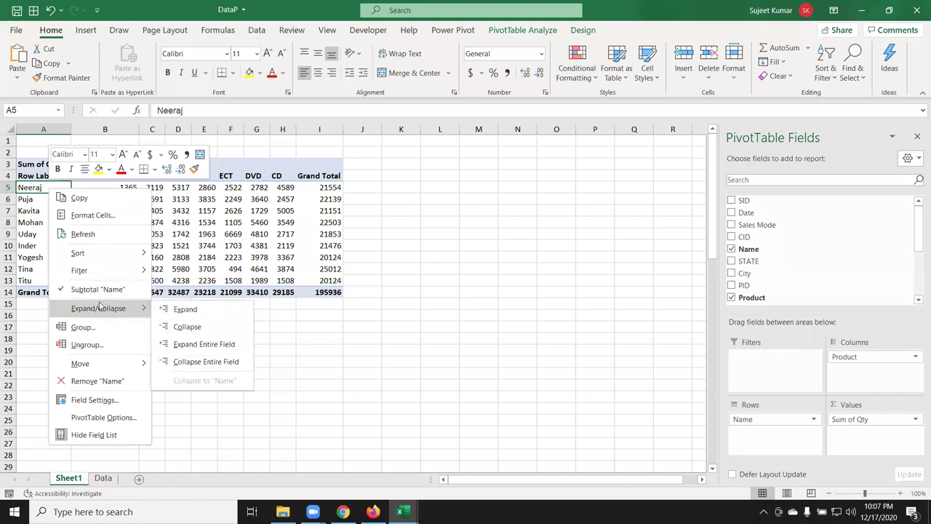
mouse_move(80, 270)
mouse_move(104, 363)
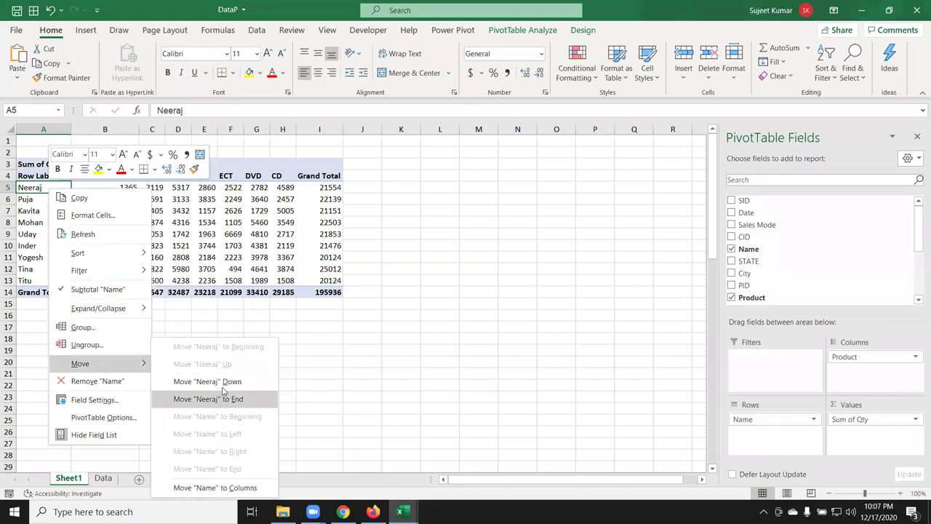
left_click(29, 227)
left_click(39, 226)
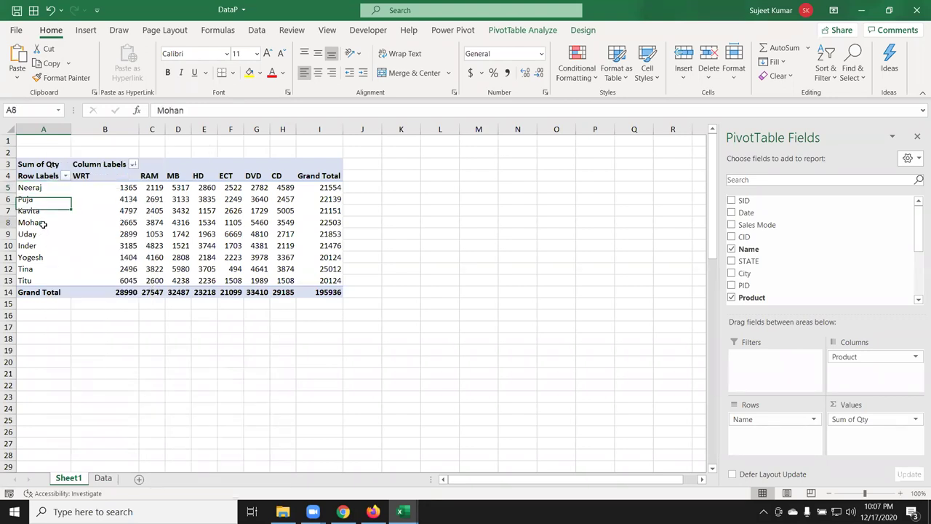
right_click(42, 223)
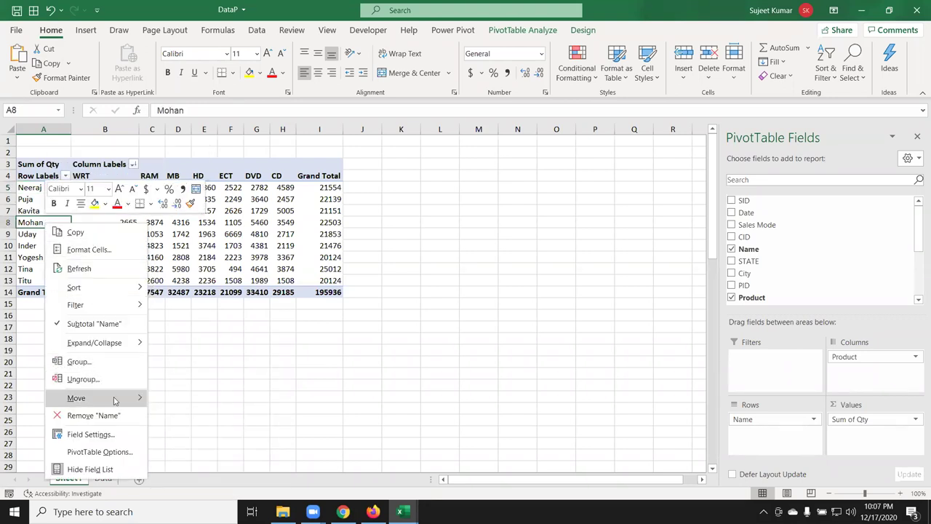
mouse_move(117, 404)
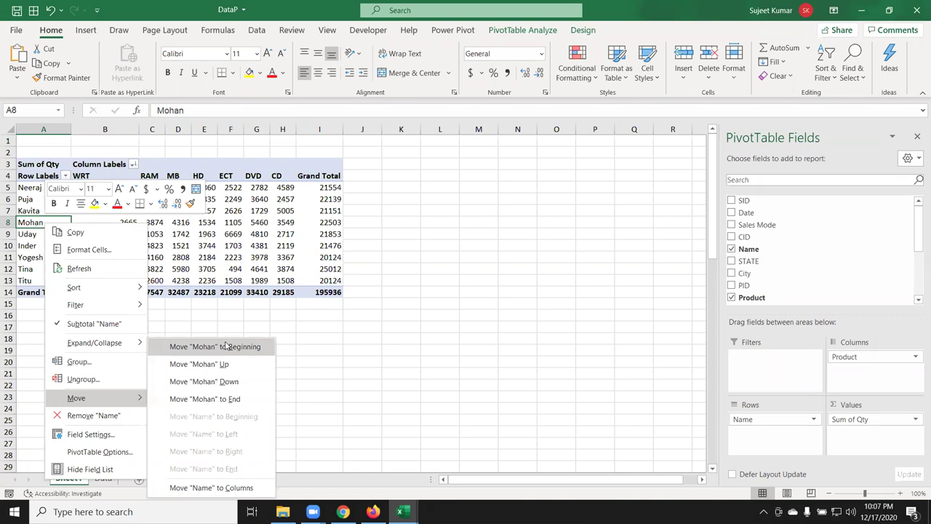
left_click(230, 258)
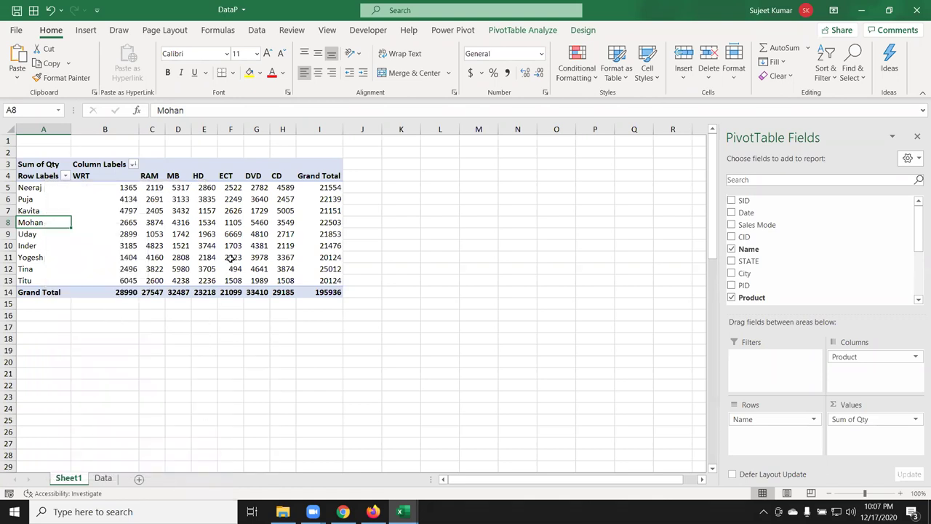
Step: Move the CD column to the beginning, ahead of WRT, leaving the DVD column unchanged
mouse_move(230, 258)
right_click(279, 176)
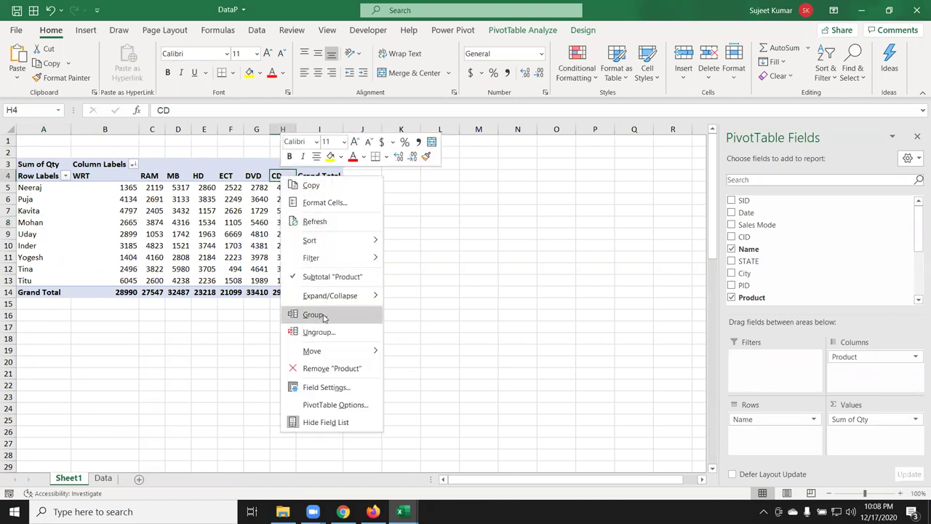
mouse_move(327, 351)
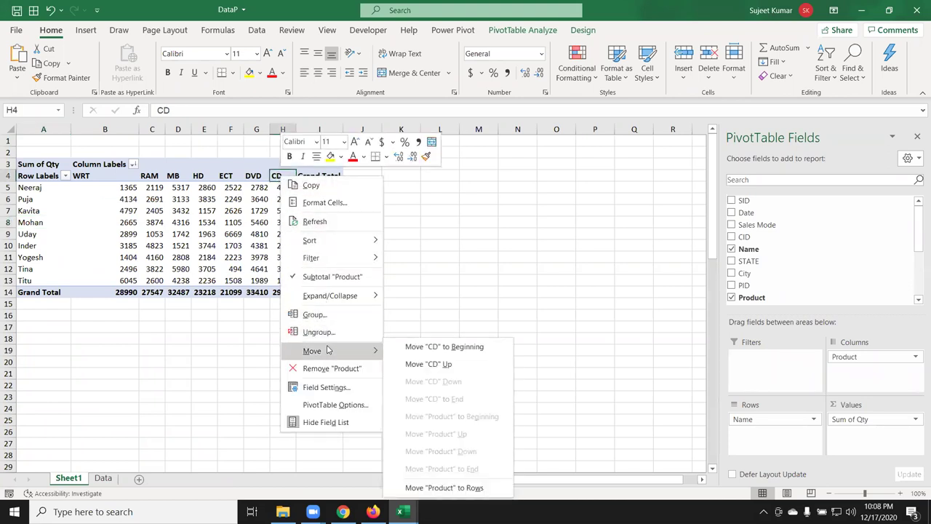
left_click(416, 348)
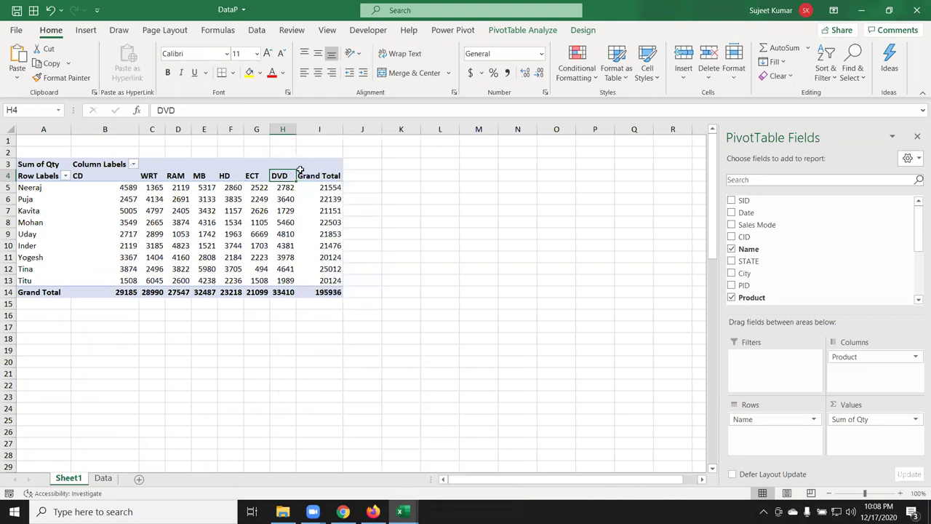
right_click(284, 175)
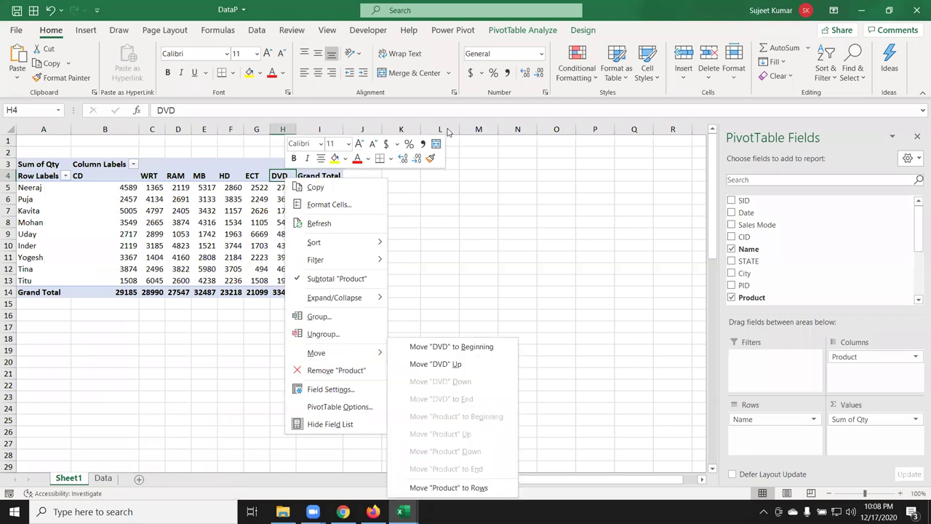
key("Escape")
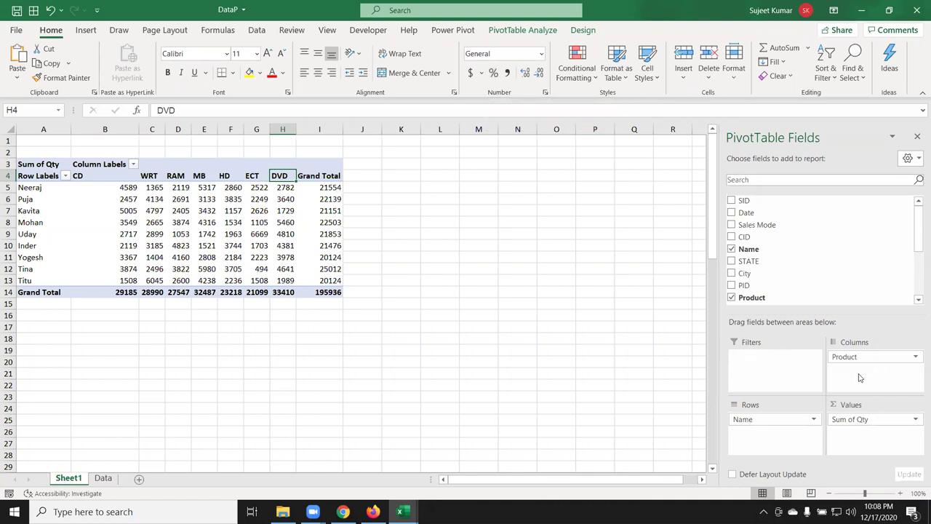
Step: Replace Product and Name with City so the pivot sums Qty per city (Noida 1560, Jaipur 1196, Patna 2561)
left_click_drag(860, 357, 858, 339)
left_click_drag(768, 420, 771, 281)
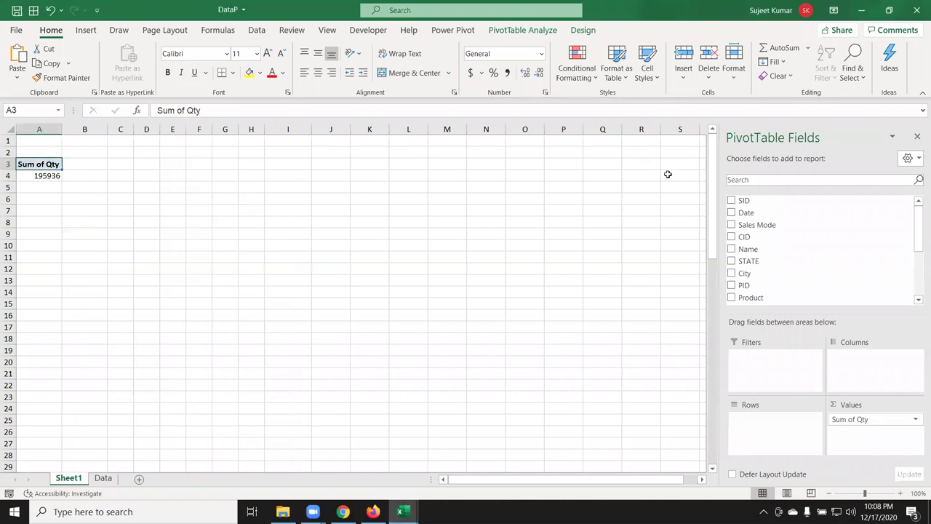
left_click_drag(749, 212, 791, 256)
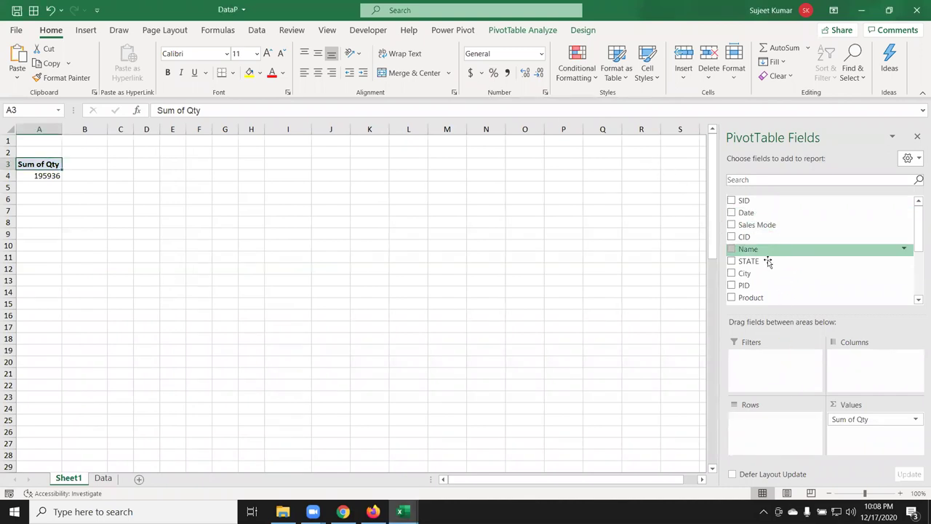
left_click_drag(765, 277, 775, 423)
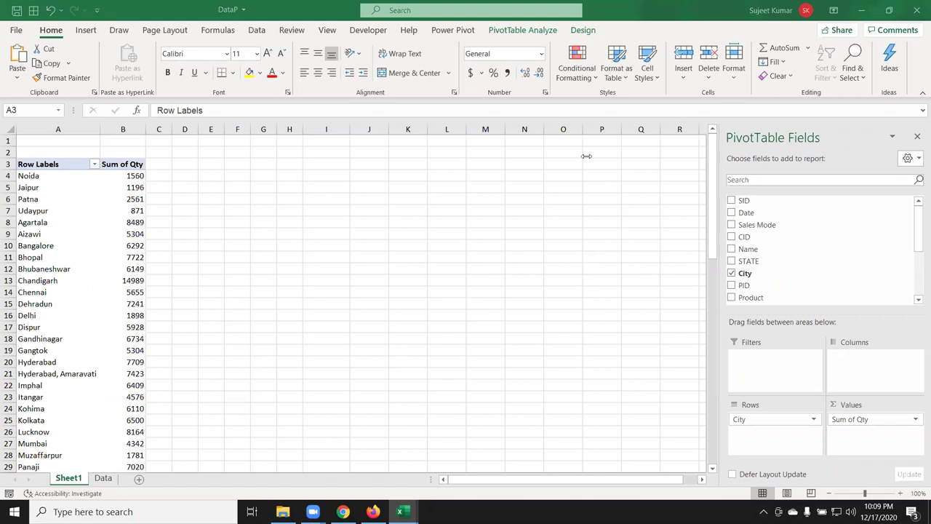
Step: Open the city Row Labels filter and scroll through the list of cities
left_click(46, 189)
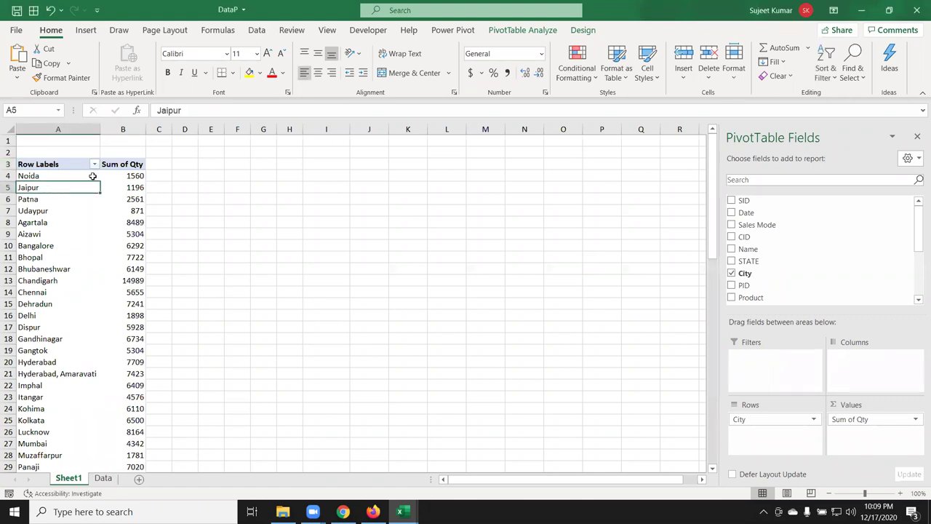
left_click(93, 164)
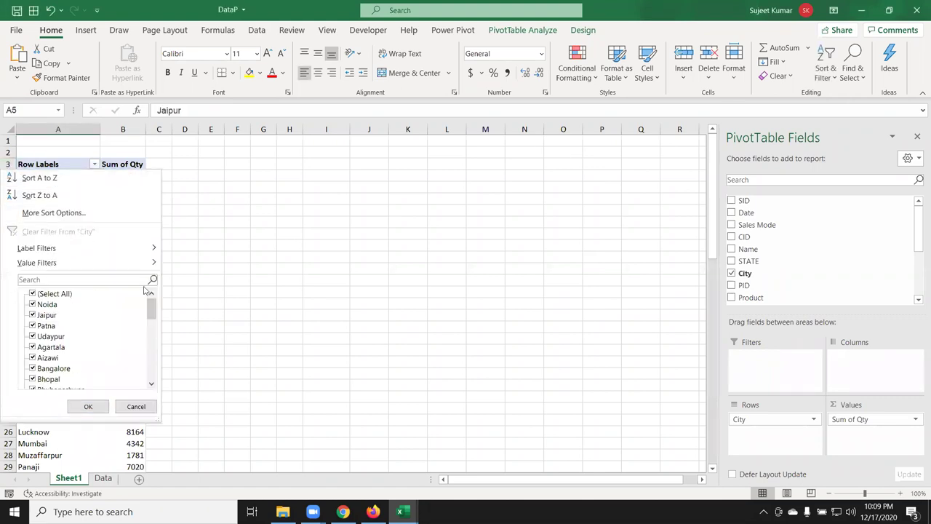
left_click(88, 406)
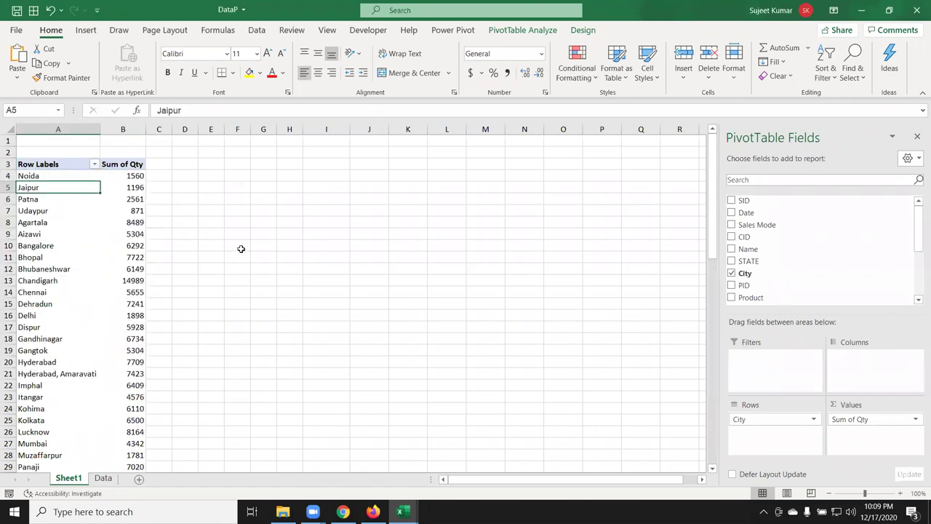
left_click(93, 164)
scroll(34, 327, "down", 3)
scroll(33, 327, "down", 3)
scroll(34, 327, "up", 4)
scroll(33, 326, "up", 2)
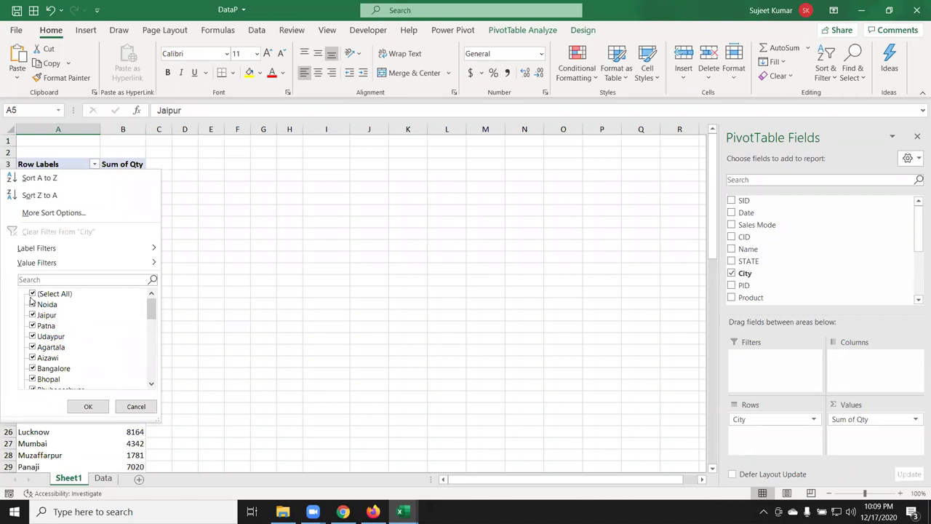
Step: Untick and retick all cities, review the list, and close the filter unchanged
left_click(32, 294)
left_click(32, 294)
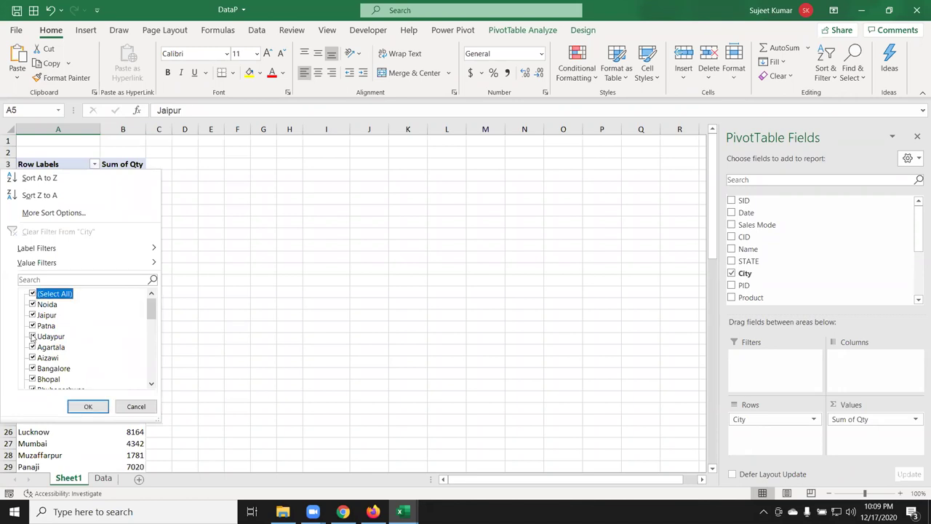
scroll(32, 357, "down", 3)
scroll(32, 364, "down", 4)
scroll(31, 365, "down", 2)
scroll(32, 360, "down", 2)
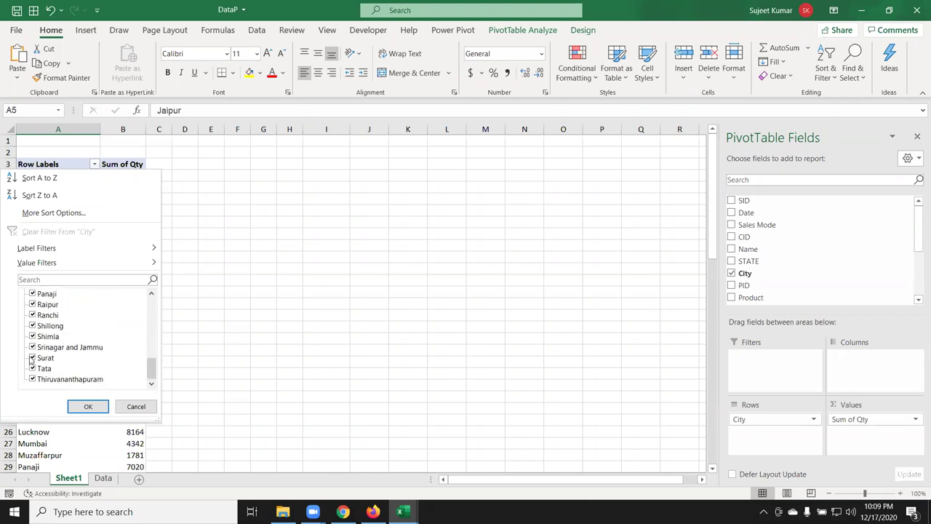
scroll(32, 358, "up", 1)
scroll(32, 359, "up", 1)
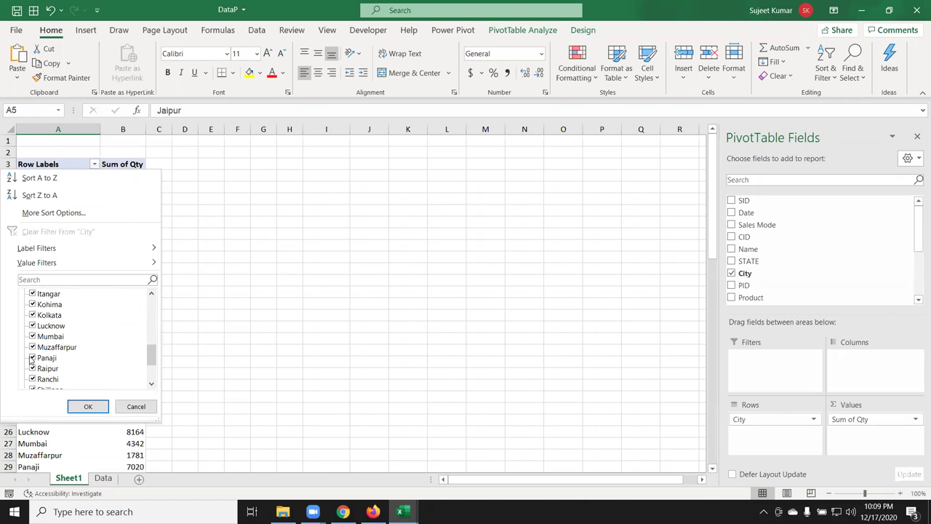
left_click(197, 316)
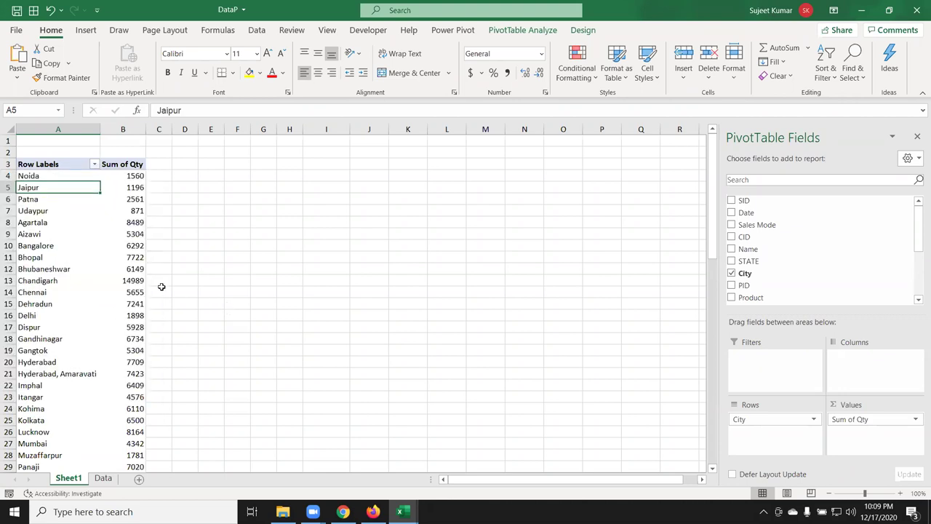
Step: Select column A, the Agartala cell and Udaypur's 871, then check and dismiss the city filter
left_click(57, 129)
left_click(47, 222)
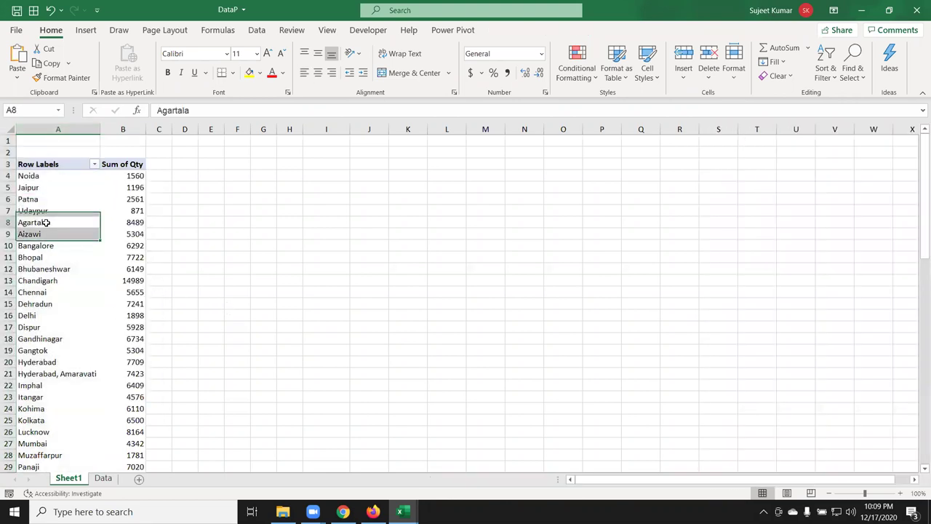
left_click(122, 212)
left_click(93, 165)
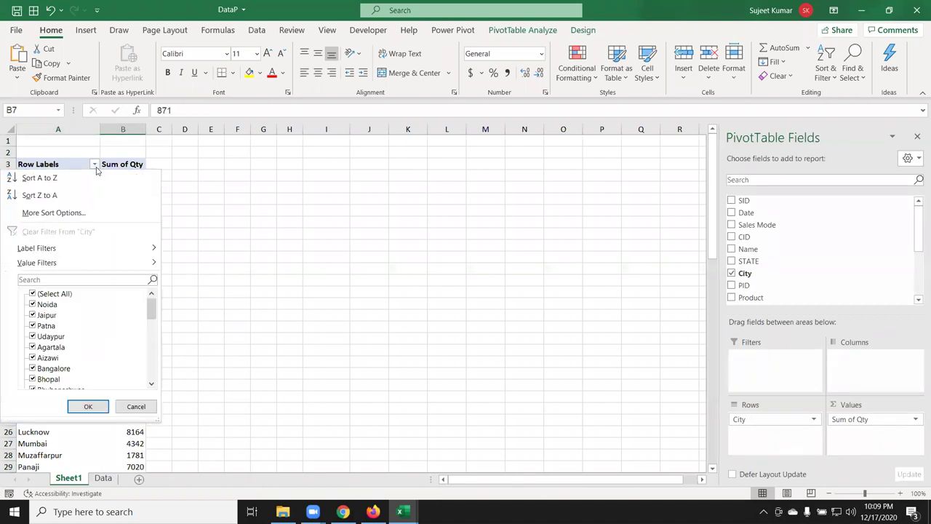
mouse_move(42, 250)
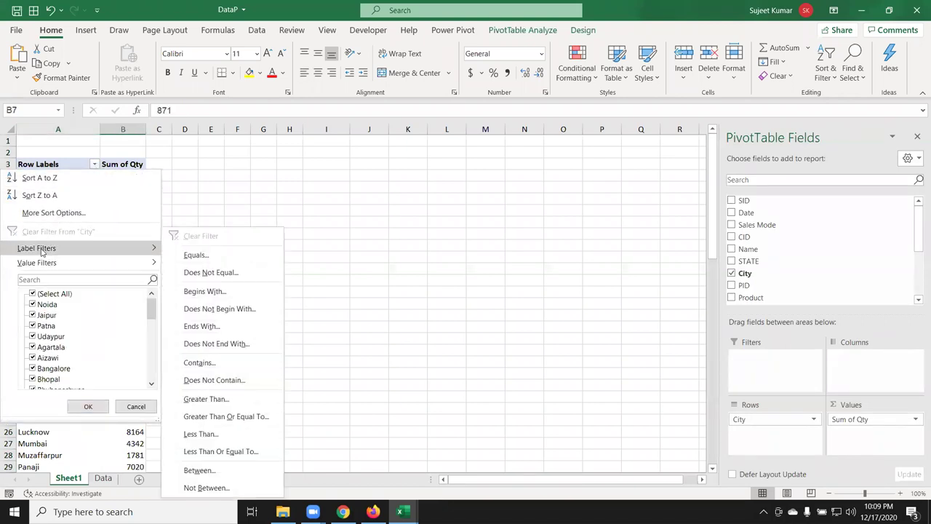
left_click(194, 182)
Step: Select the Udaypur row and bring up the city filter's Value Filters submenu
left_click(49, 125)
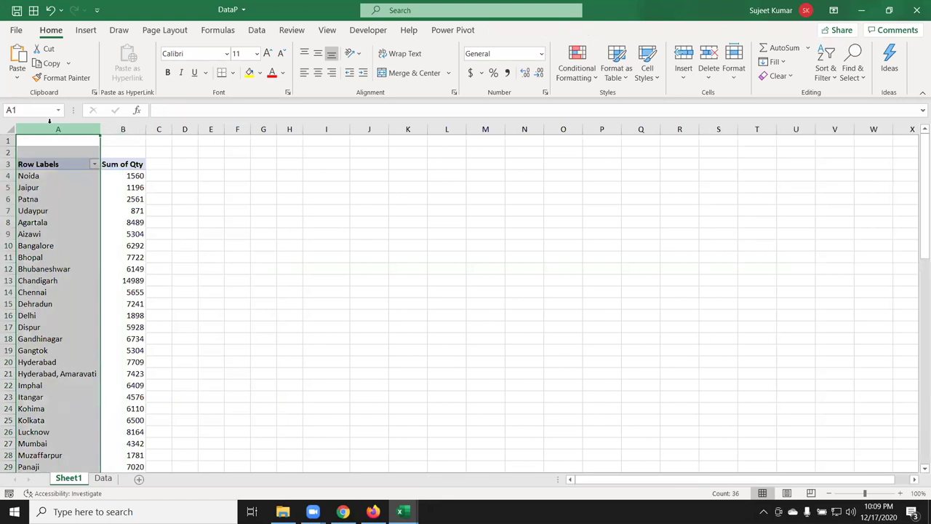
left_click_drag(32, 211, 124, 211)
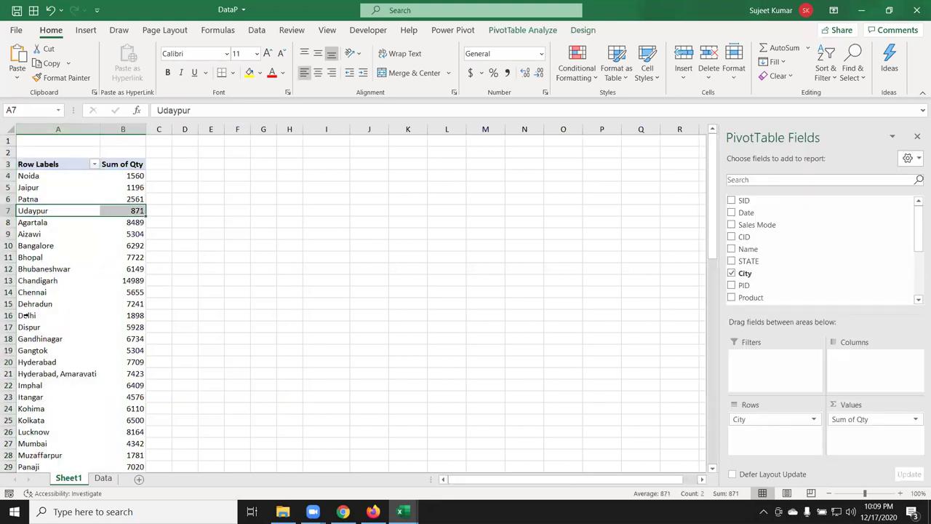
left_click_drag(26, 315, 124, 315)
left_click(61, 210)
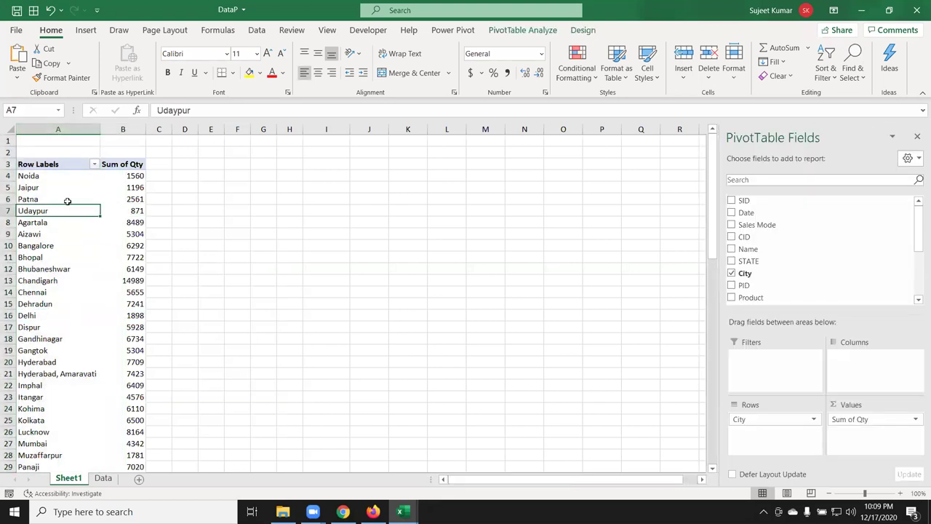
left_click(93, 163)
mouse_move(72, 263)
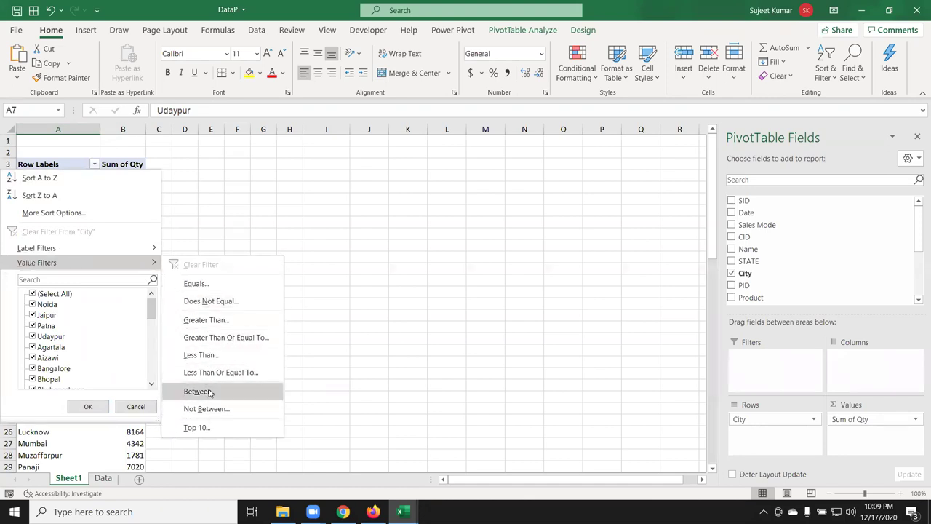
Step: Apply a City label filter containing 'Delhi', leaving only Delhi with Sum of Qty 1898
mouse_move(116, 251)
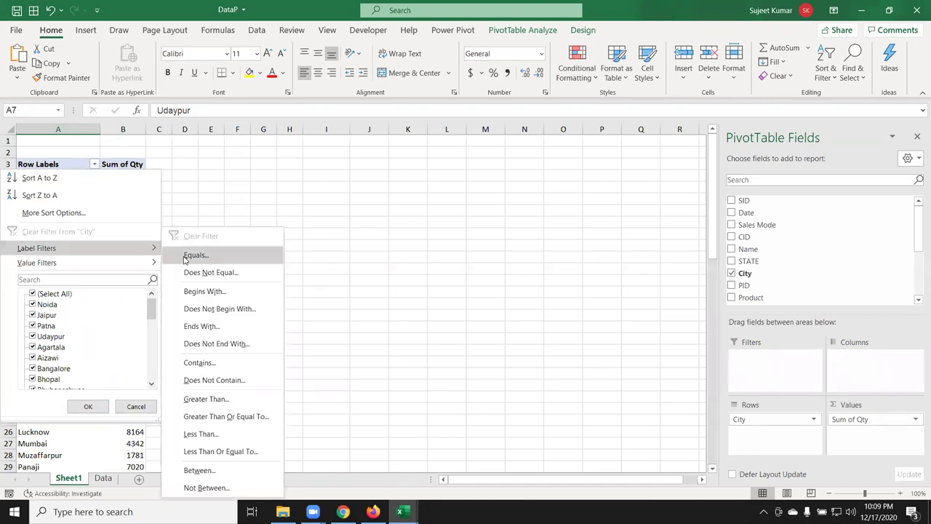
left_click(225, 364)
type("Delhi")
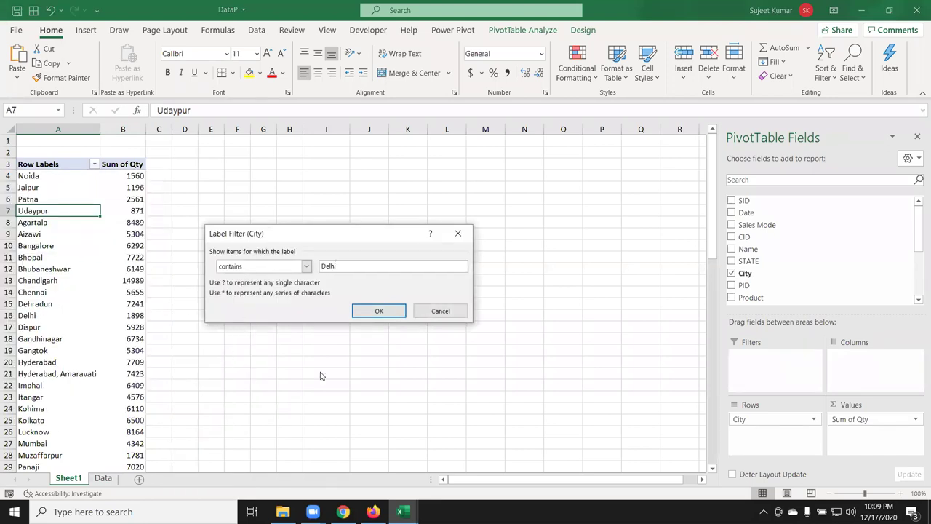
left_click(383, 312)
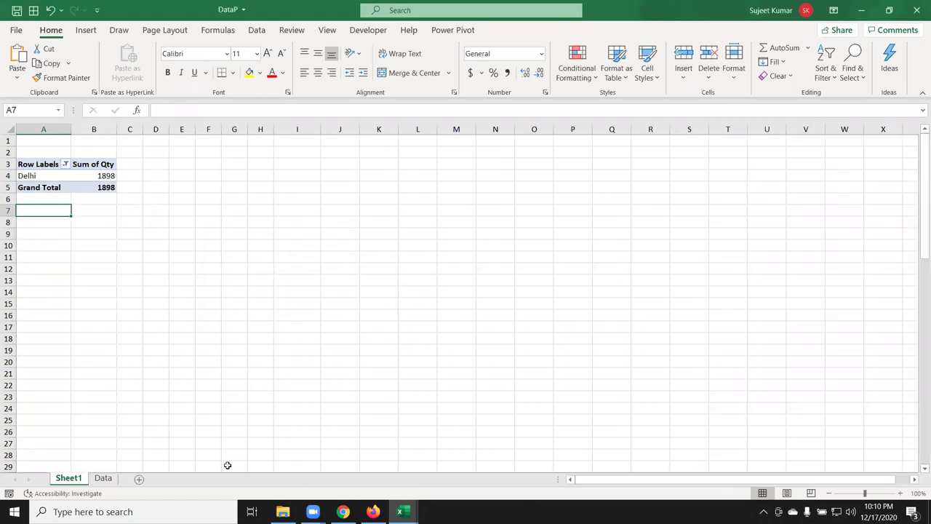
left_click(66, 164)
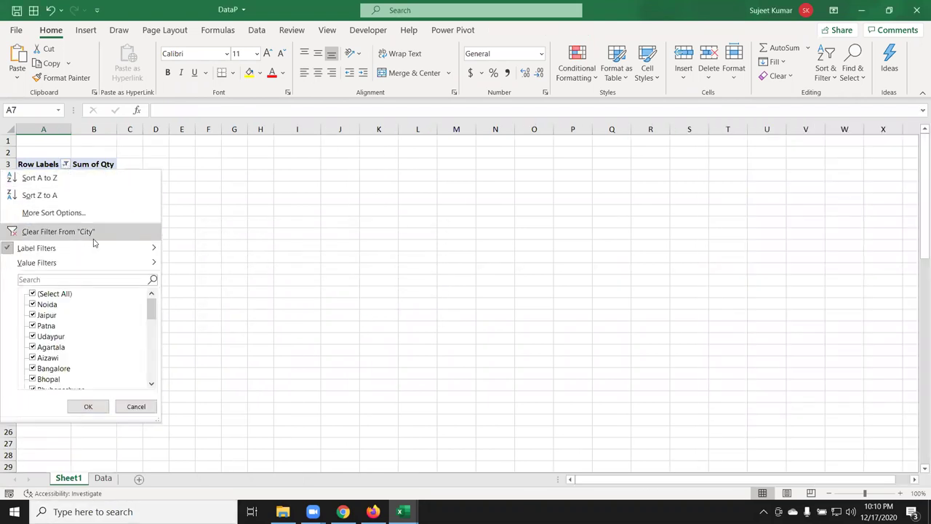
Step: Try the City Equals label filter twice, cancelling each time so the 'contains Delhi' filter stays
mouse_move(99, 250)
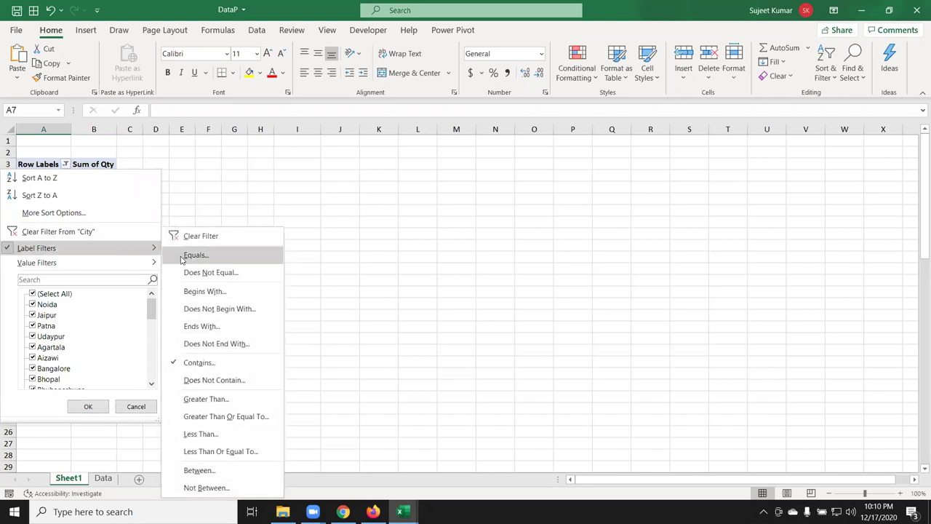
left_click(181, 257)
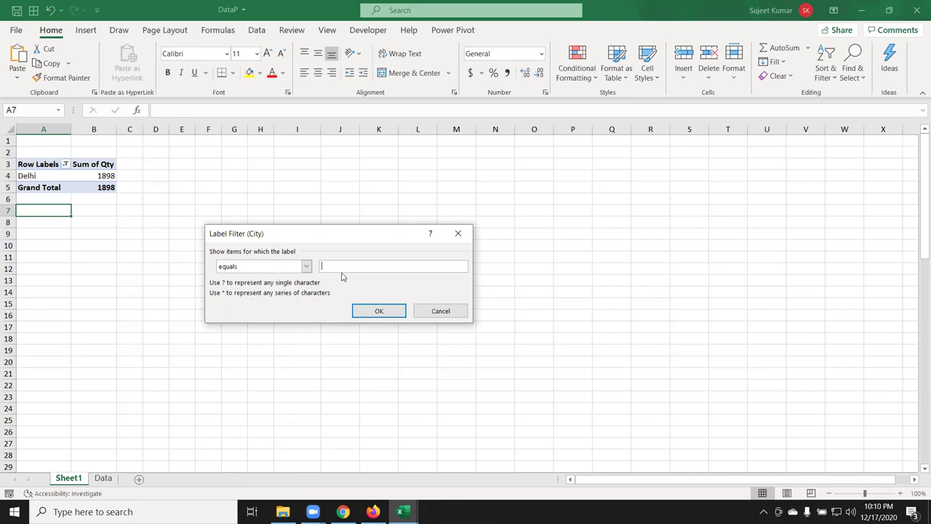
left_click(442, 312)
left_click(65, 164)
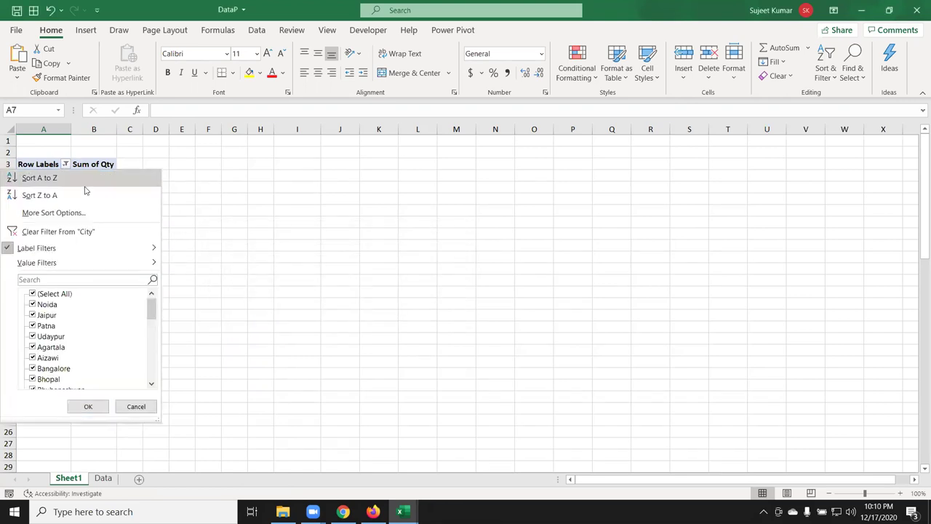
mouse_move(109, 251)
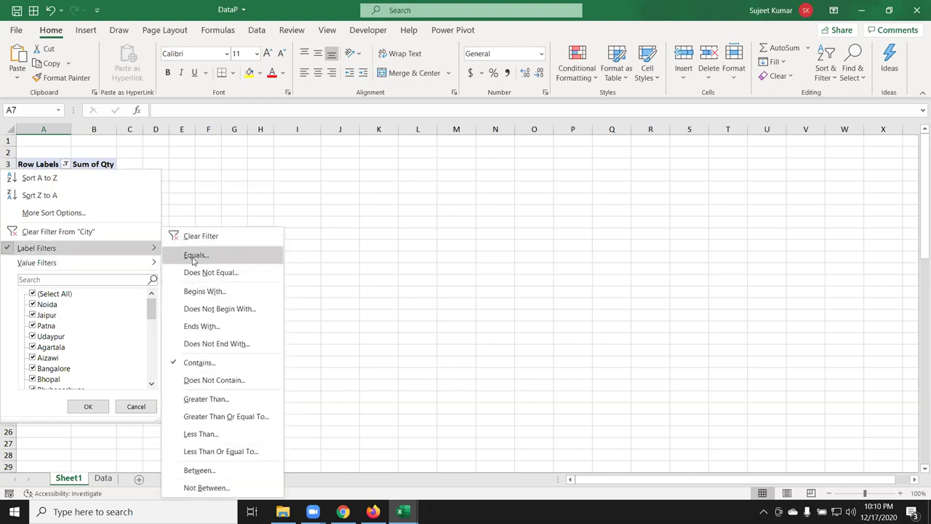
left_click(194, 256)
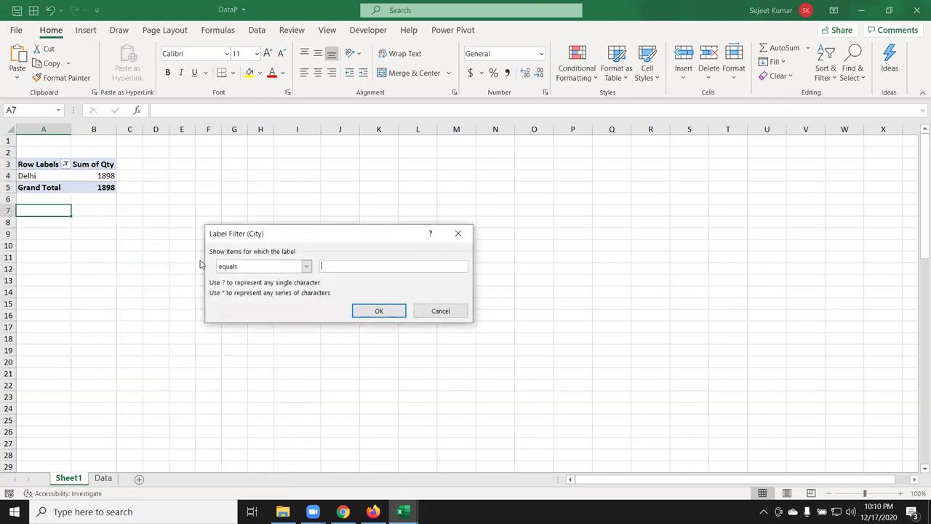
left_click(441, 312)
left_click(65, 165)
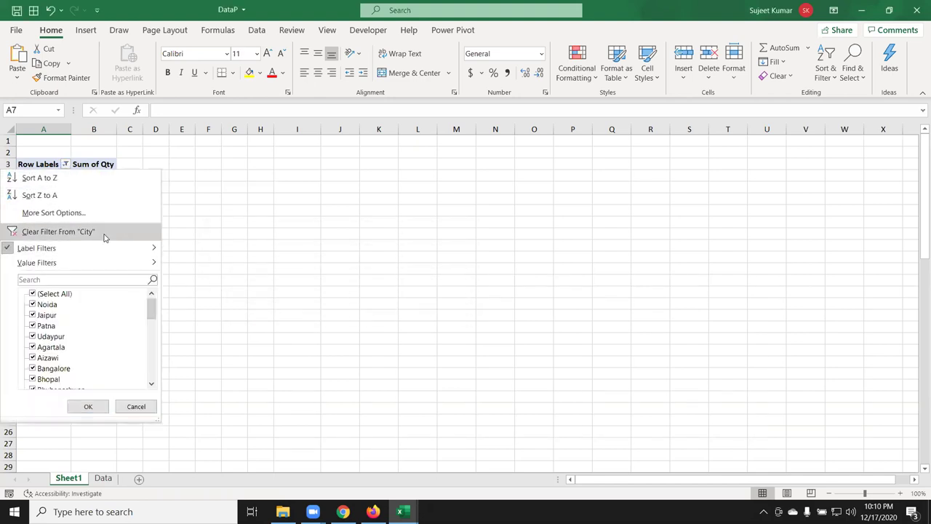
mouse_move(140, 248)
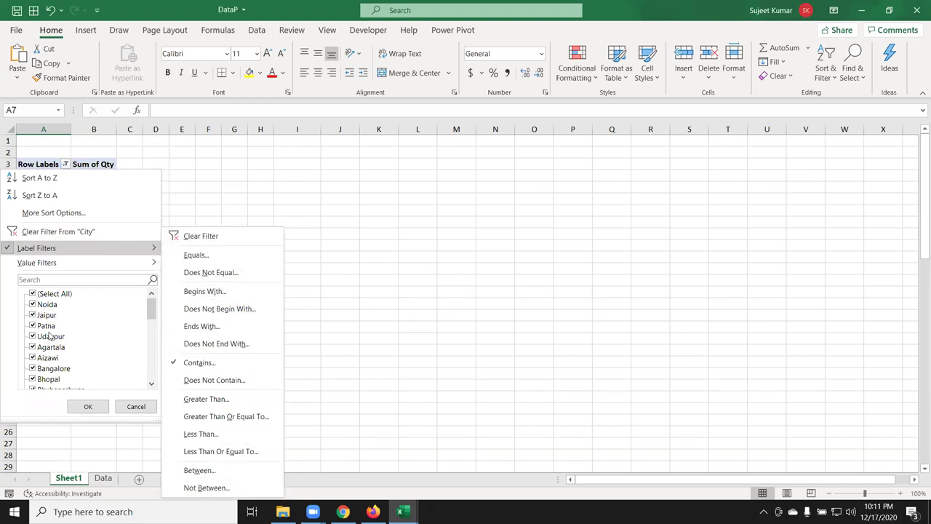
Step: Search the city list for 'P', 'mumb' and 'delhi o', then clear the City filter entirely
left_click(40, 280)
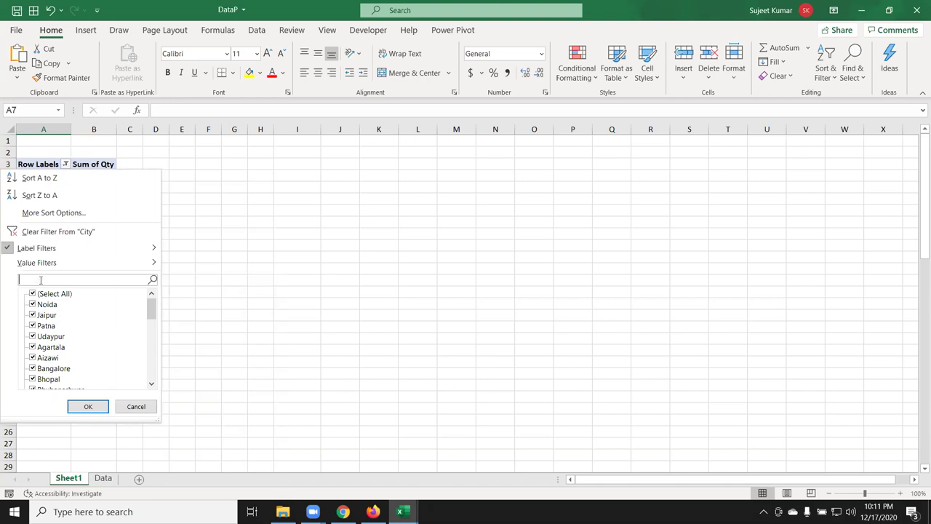
type("Pune")
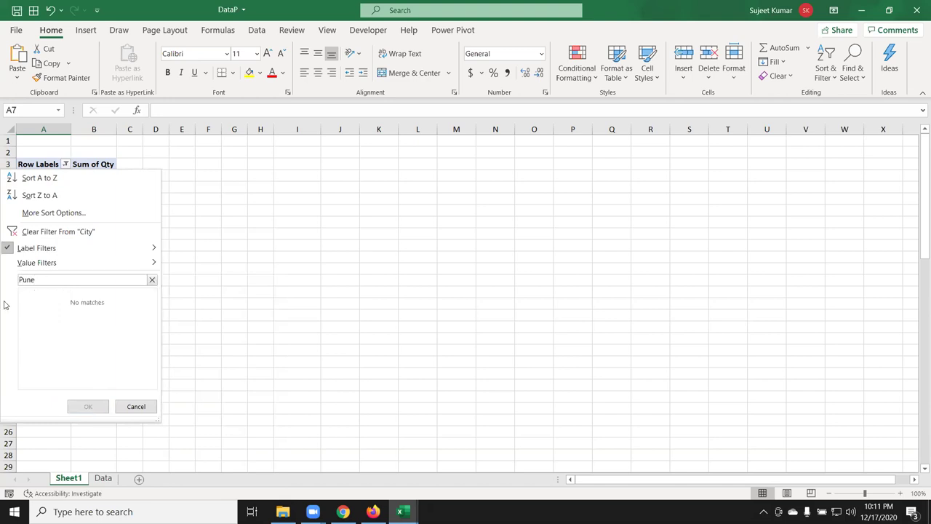
key("BackSpace")
key("BackSpace")
key("BackSpace")
key("BackSpace")
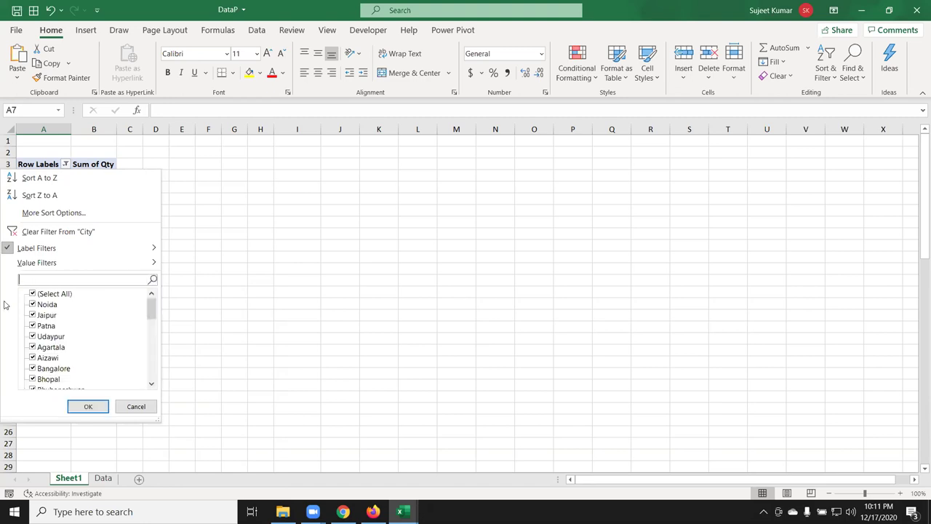
type("mumb")
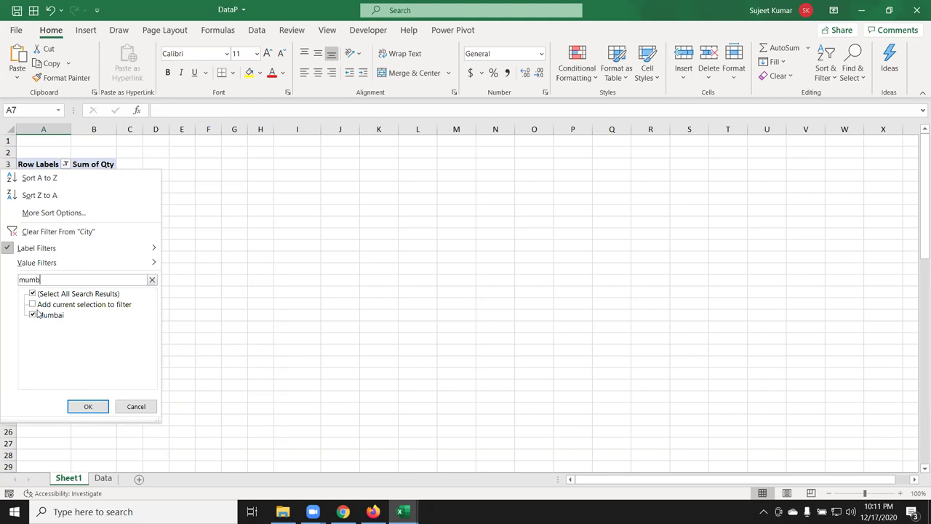
left_click_drag(42, 279, 5, 255)
left_click(53, 279)
key("BackSpace")
key("BackSpace")
key("BackSpace")
type("delhi ")
type("o")
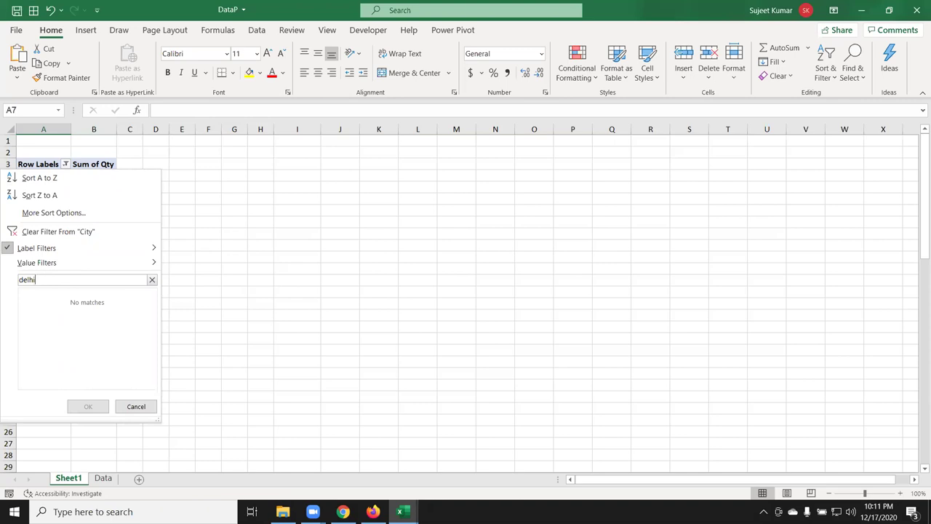
left_click(51, 232)
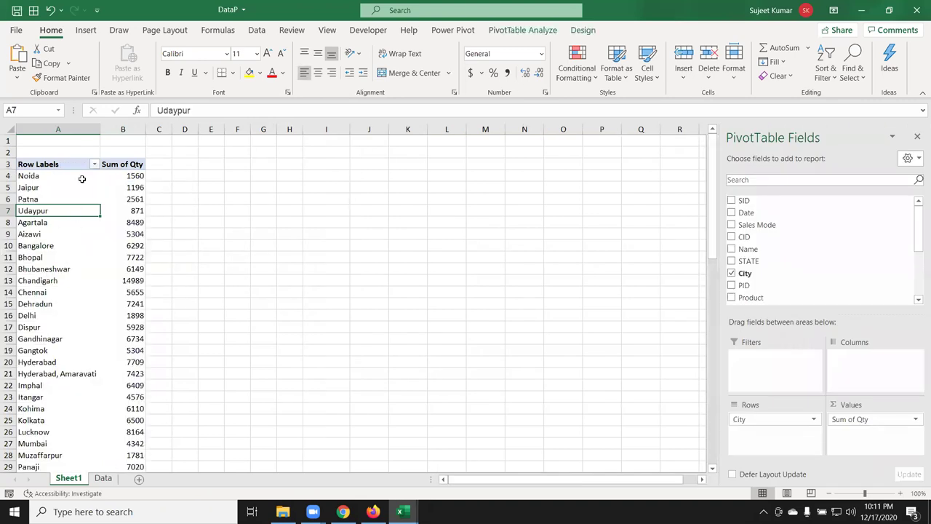
left_click_drag(125, 187, 124, 327)
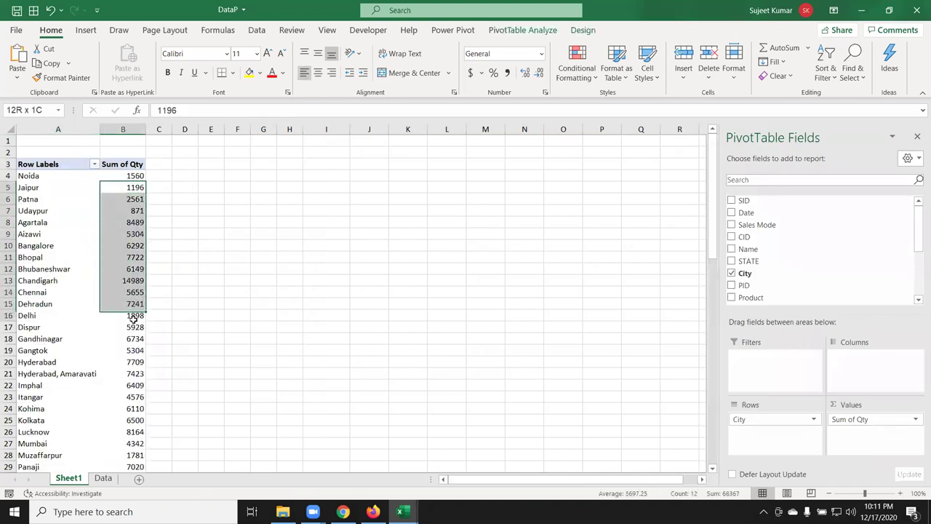
left_click(85, 166)
left_click(95, 165)
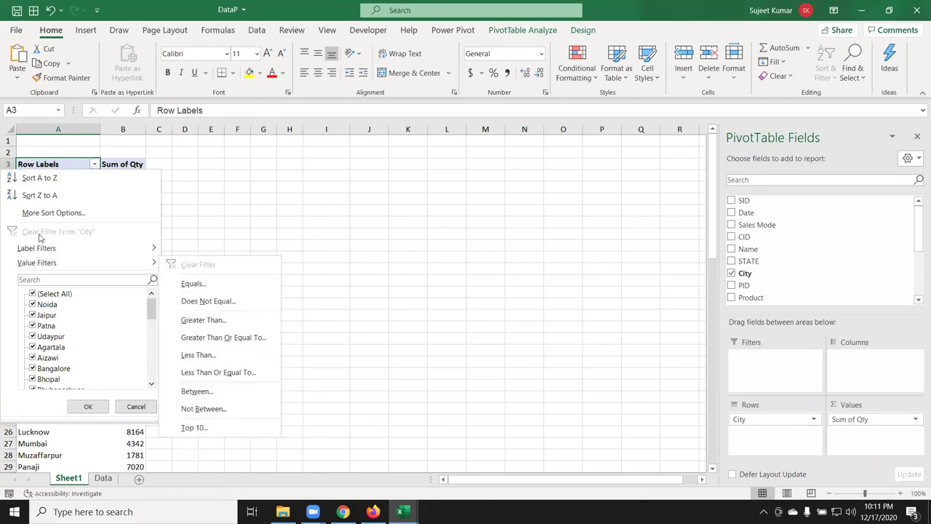
mouse_move(54, 265)
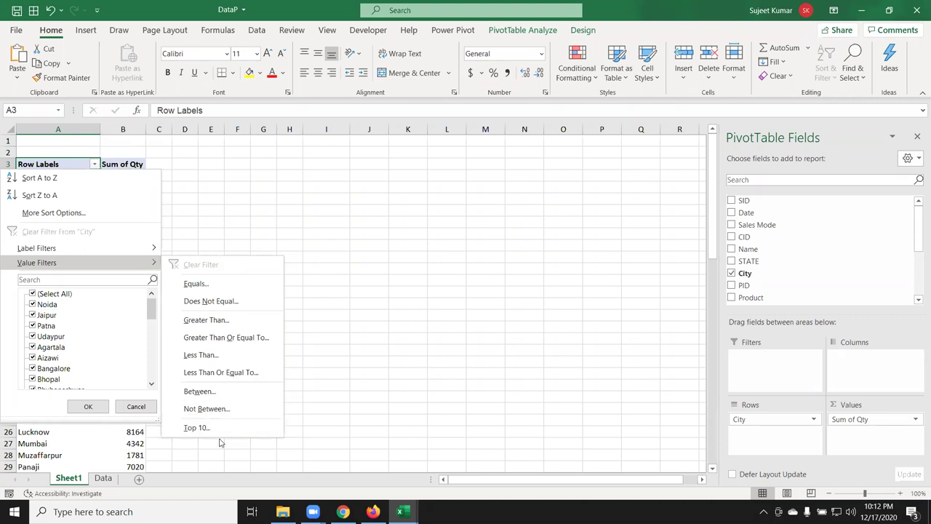
left_click(212, 429)
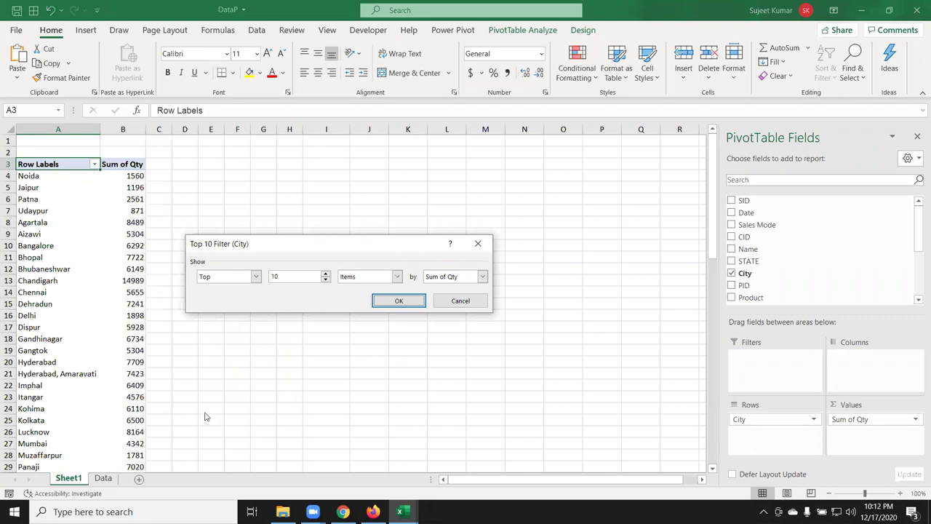
left_click_drag(300, 276, 259, 273)
left_click(398, 301)
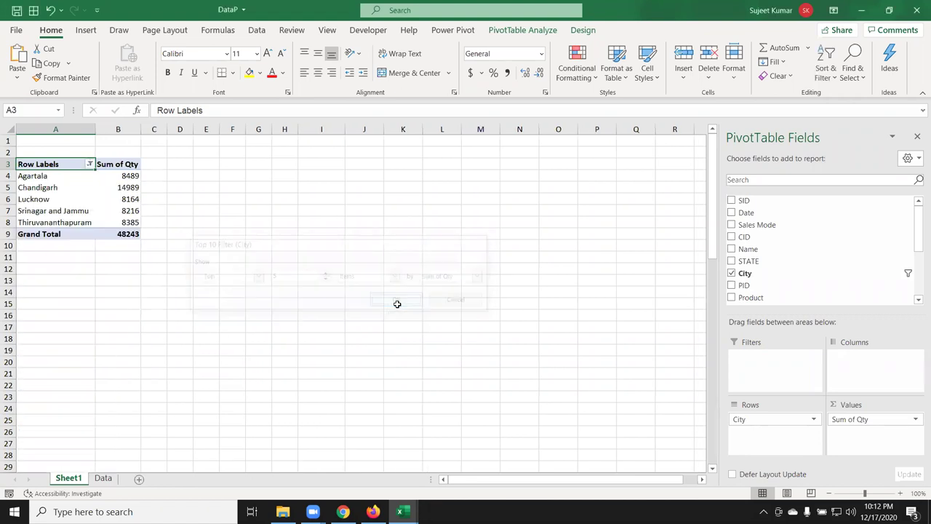
left_click(90, 164)
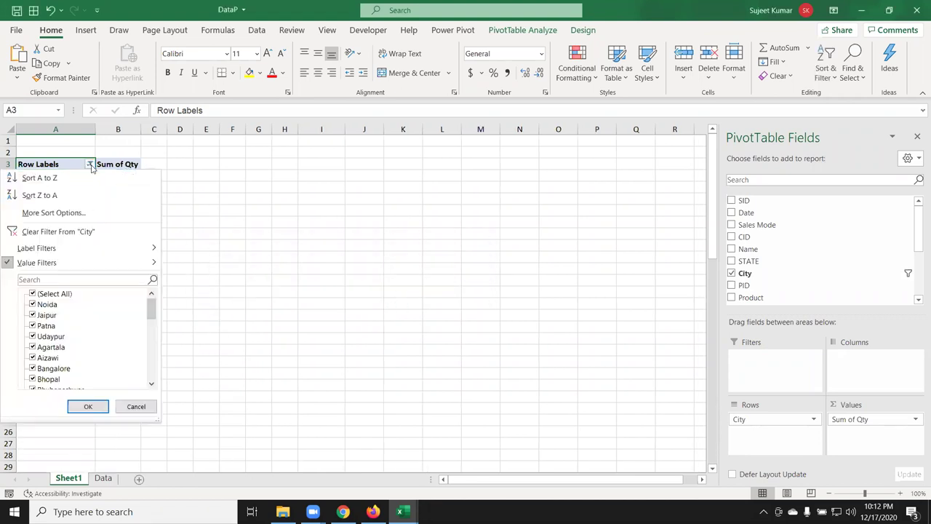
left_click(51, 232)
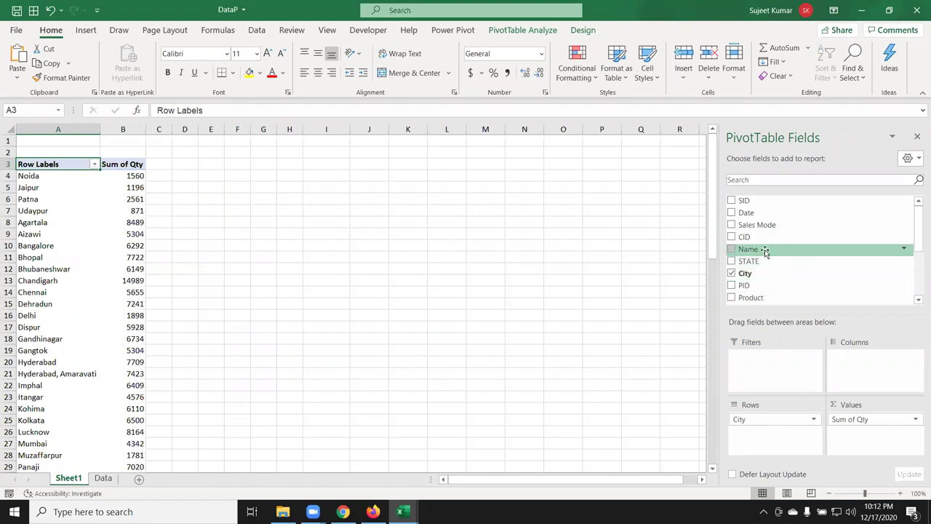
Step: Add Name as pivot columns to cross-tab each city's Qty by salesperson
left_click_drag(765, 251, 847, 378)
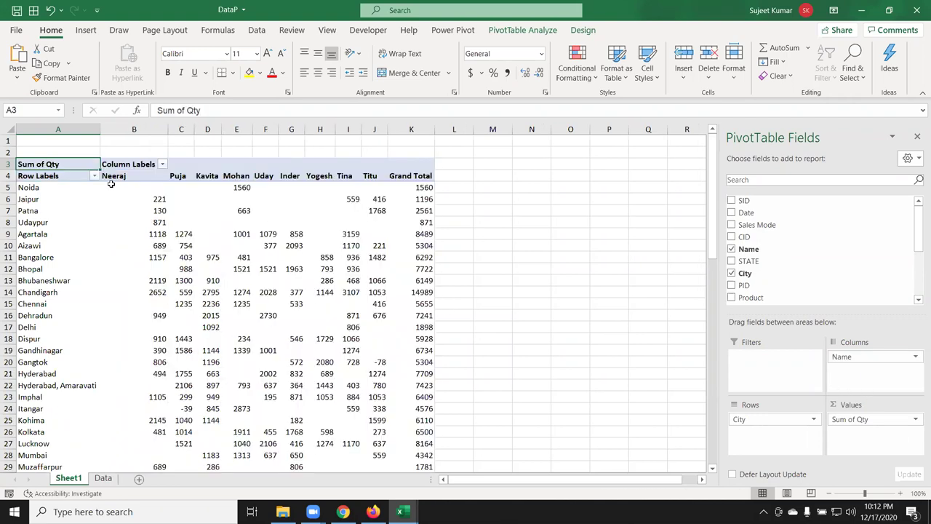
left_click(51, 178)
left_click(93, 176)
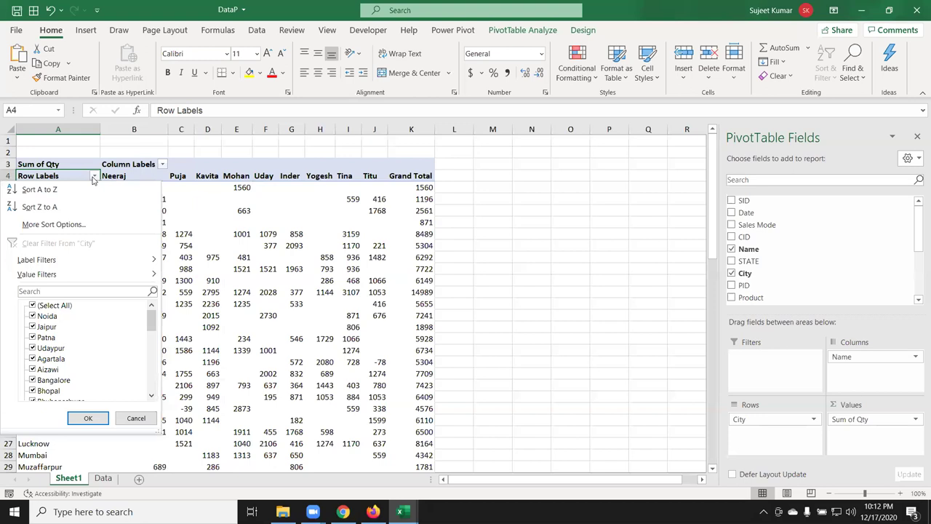
left_click(219, 196)
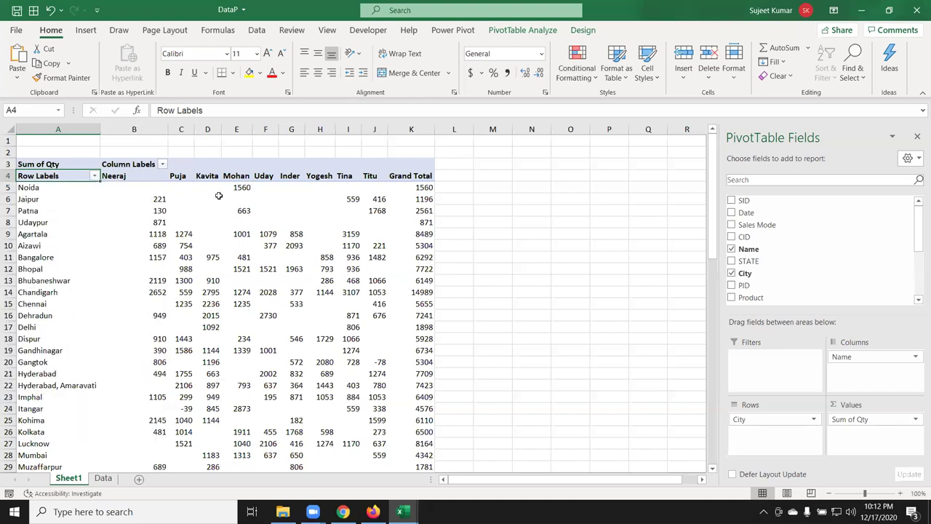
left_click(161, 165)
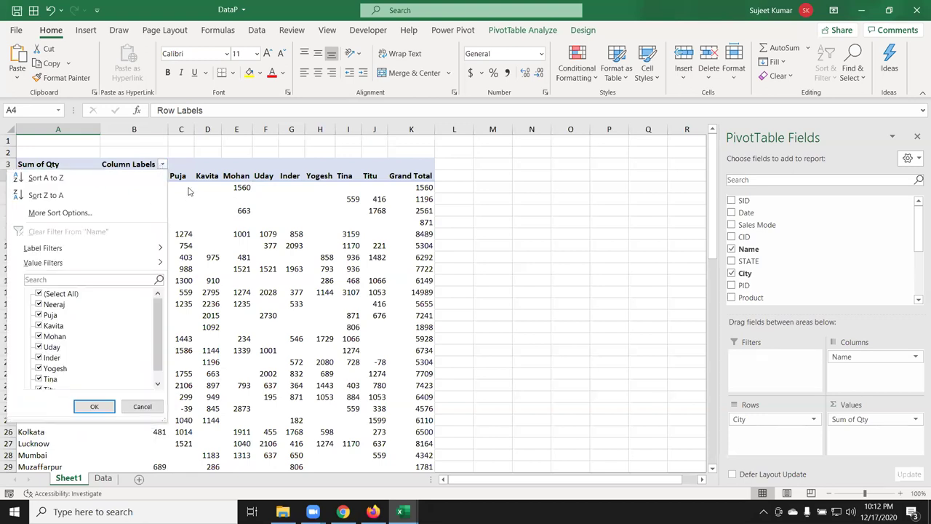
Step: Filter the name columns to only Neeraj and Uday, then clear the Name filter
mouse_move(99, 248)
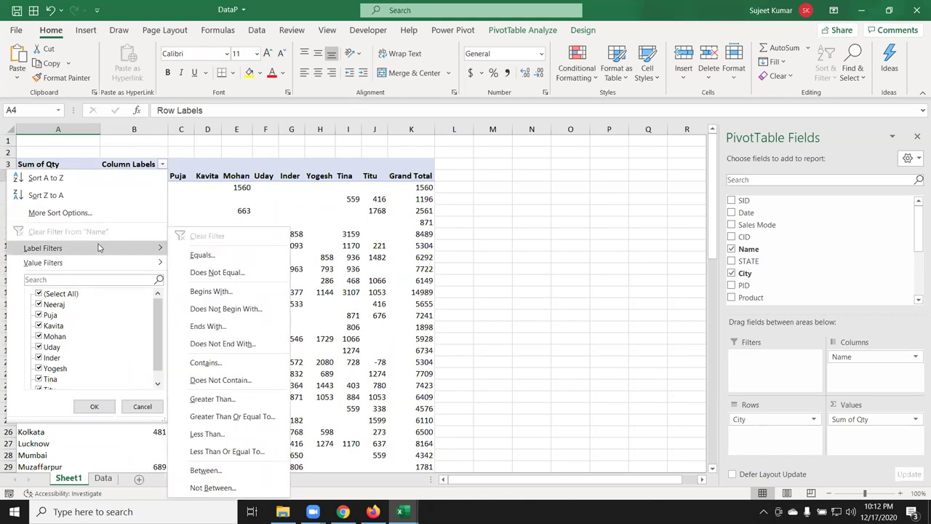
left_click(41, 294)
left_click(40, 304)
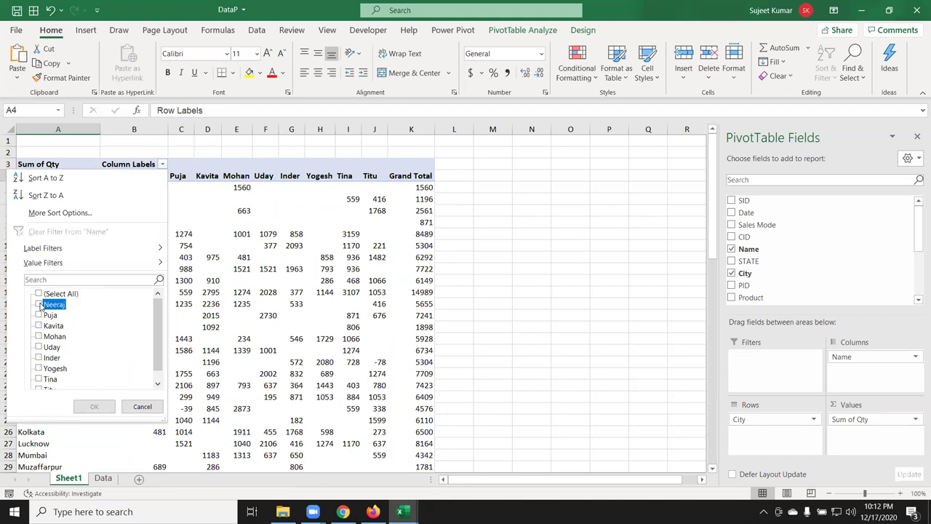
left_click(40, 347)
left_click(95, 406)
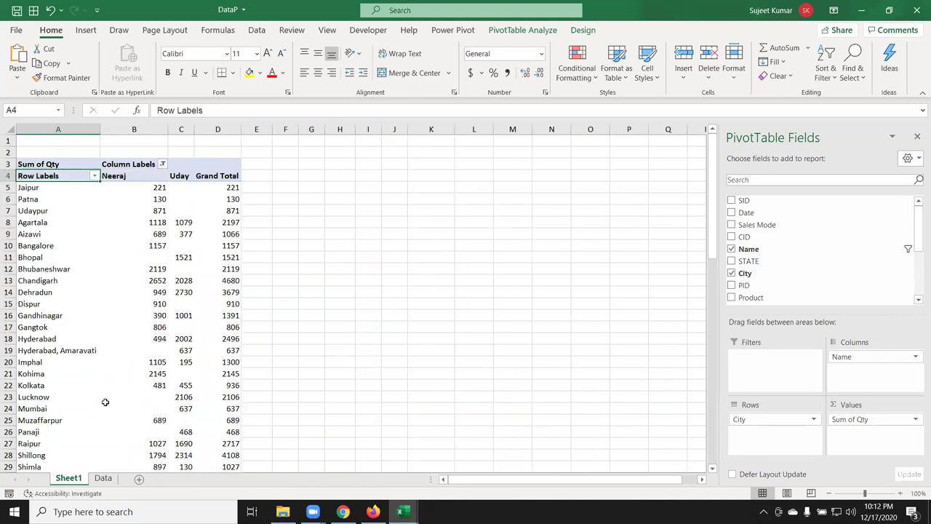
left_click(163, 164)
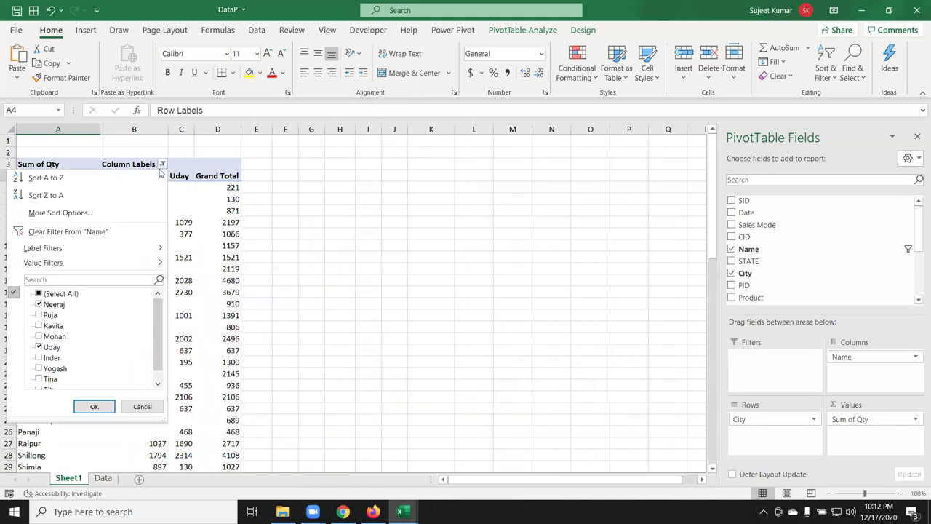
left_click(51, 231)
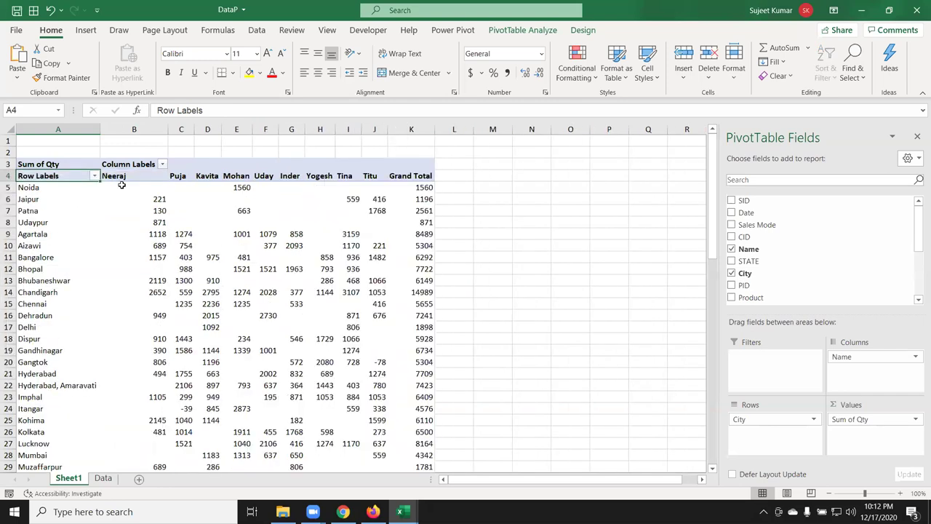
left_click(162, 164)
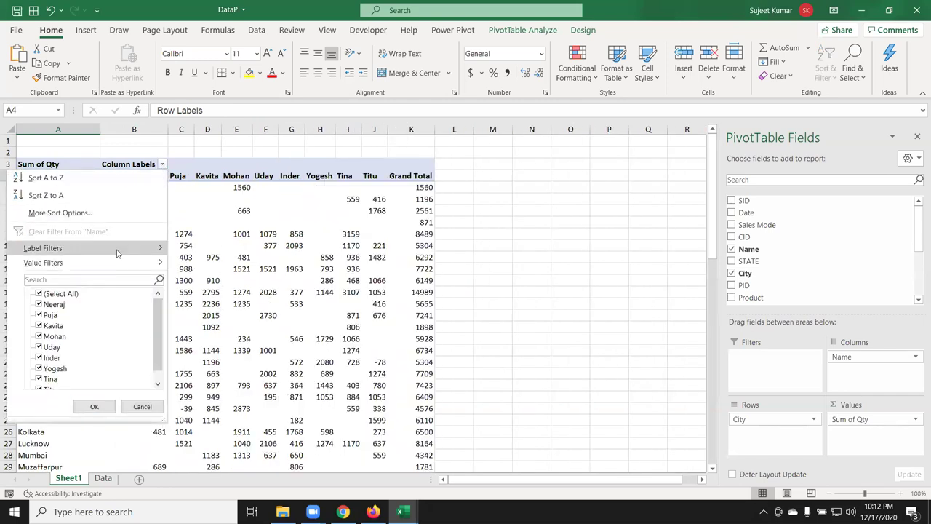
mouse_move(118, 263)
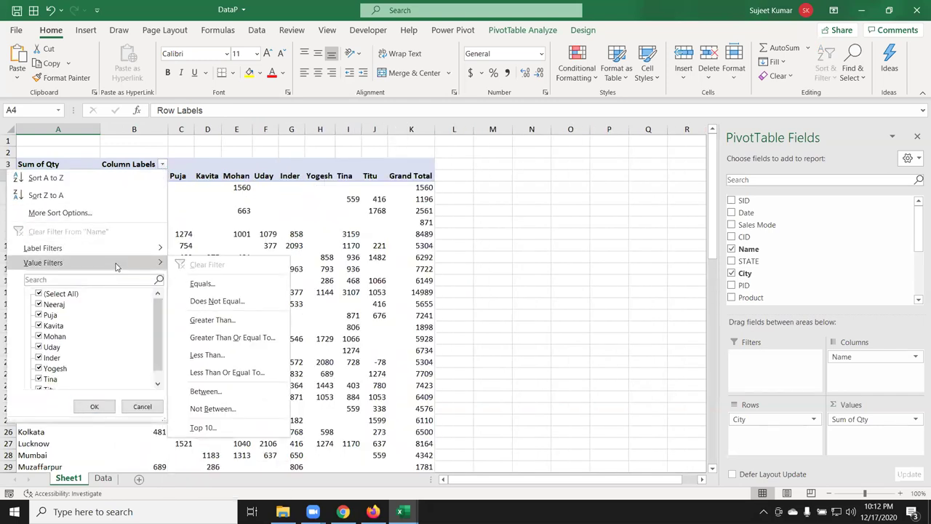
left_click(203, 427)
double_click(299, 276)
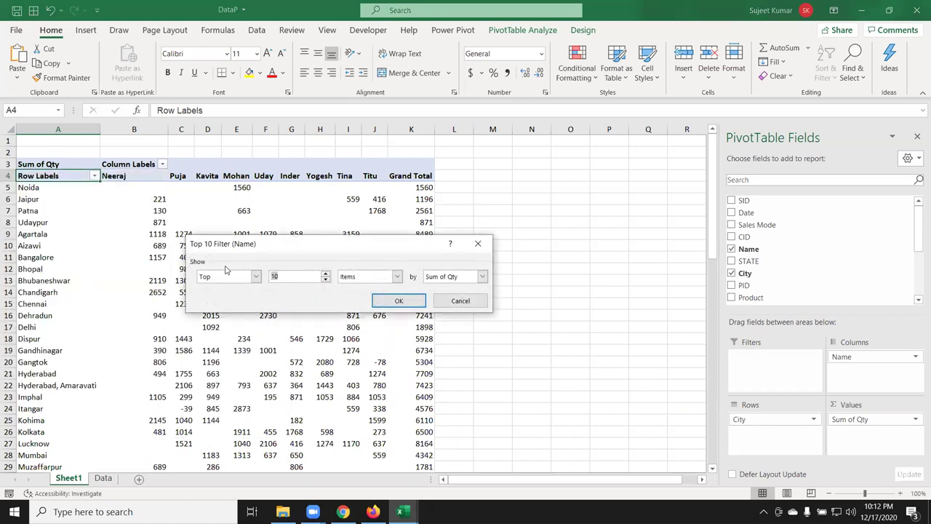
left_click(392, 301)
left_click_drag(132, 191, 248, 187)
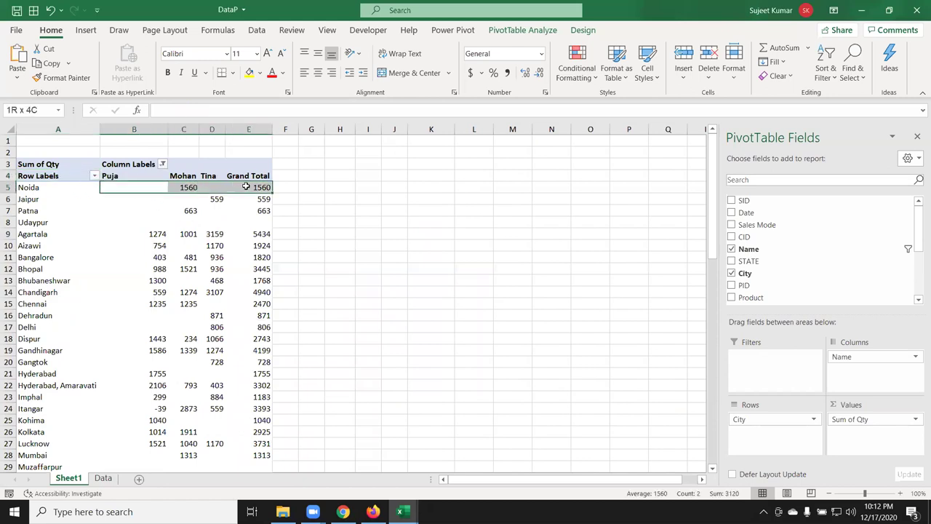
left_click_drag(161, 201, 248, 200)
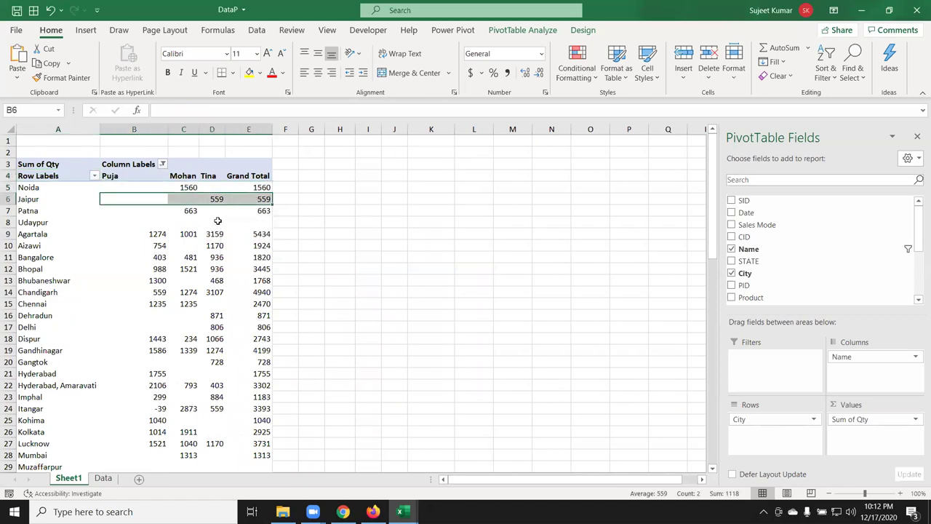
mouse_move(208, 219)
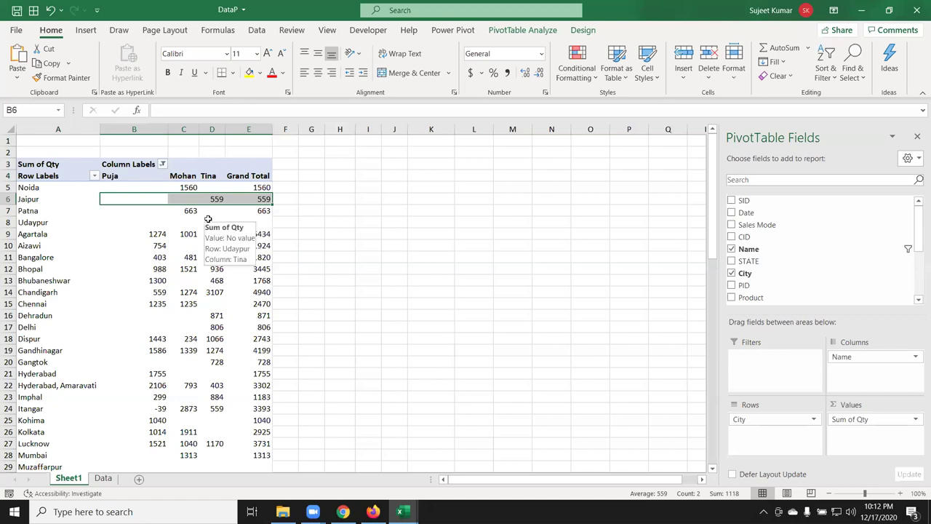
left_click(161, 164)
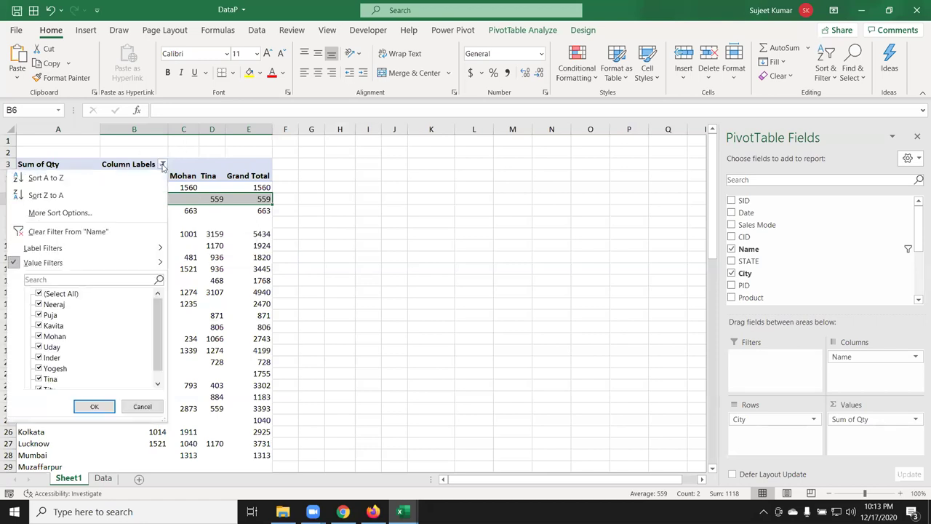
left_click(45, 234)
left_click(64, 174)
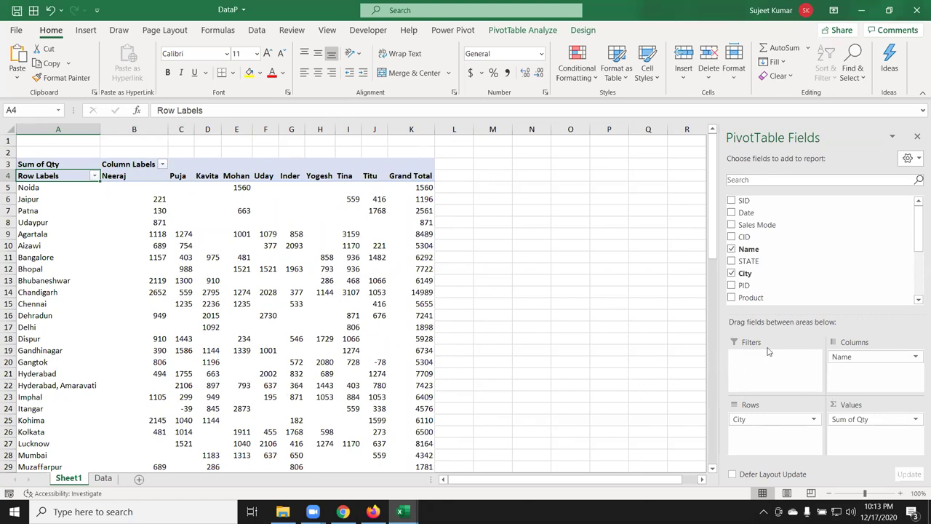
Step: Add Sales Mode as a report filter set to Direct
mouse_move(782, 225)
left_mouse_down()
mouse_move(807, 325)
mouse_move(797, 371)
left_mouse_up()
mouse_move(751, 298)
left_mouse_down()
mouse_move(810, 408)
mouse_move(772, 371)
left_mouse_up()
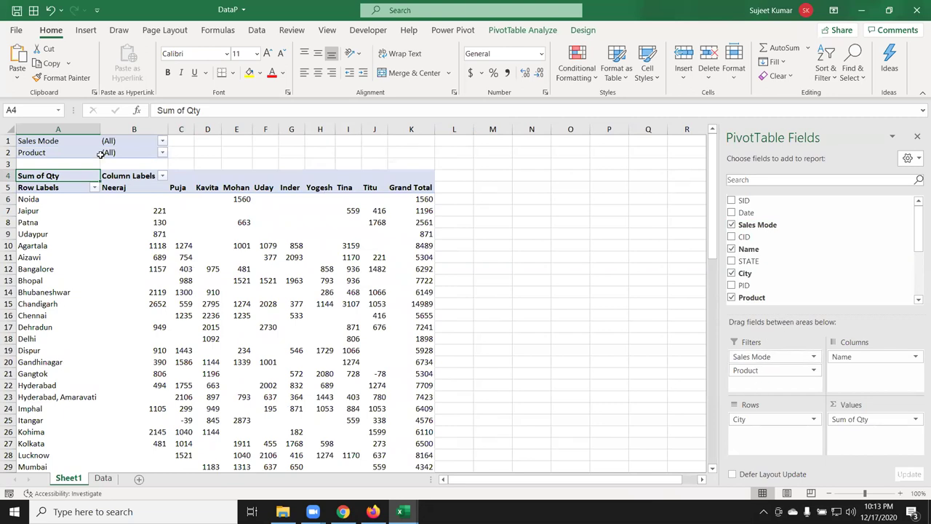
left_click(162, 141)
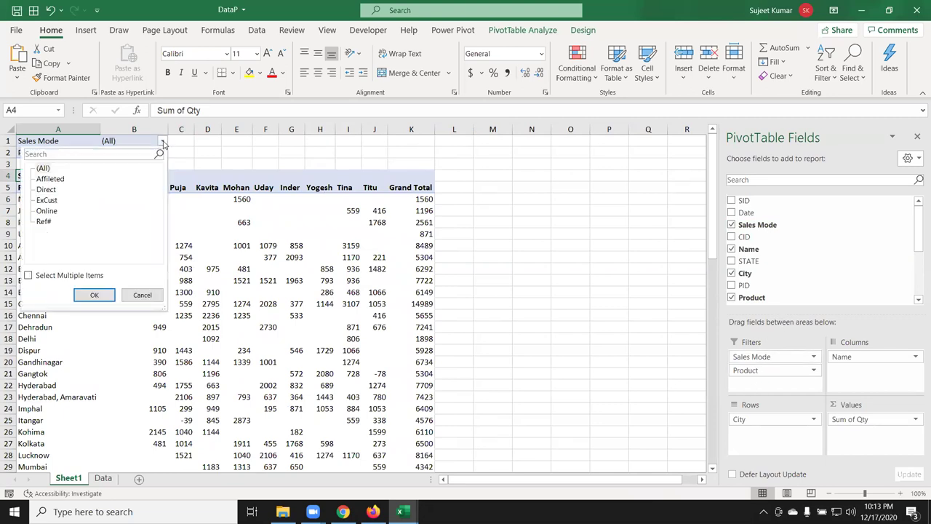
left_click(45, 189)
left_click(94, 295)
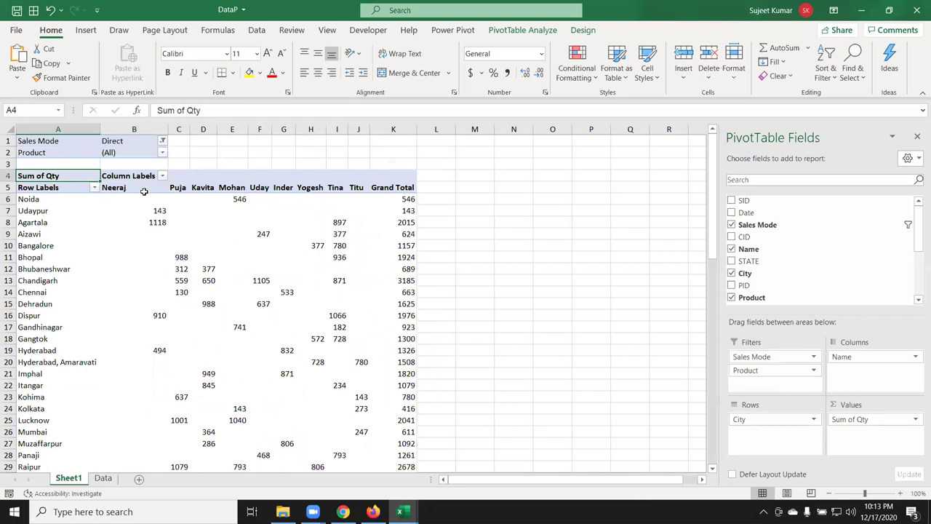
Step: Set the Product report filter to DVD, leaving ten cities totalling 7124
left_click(161, 153)
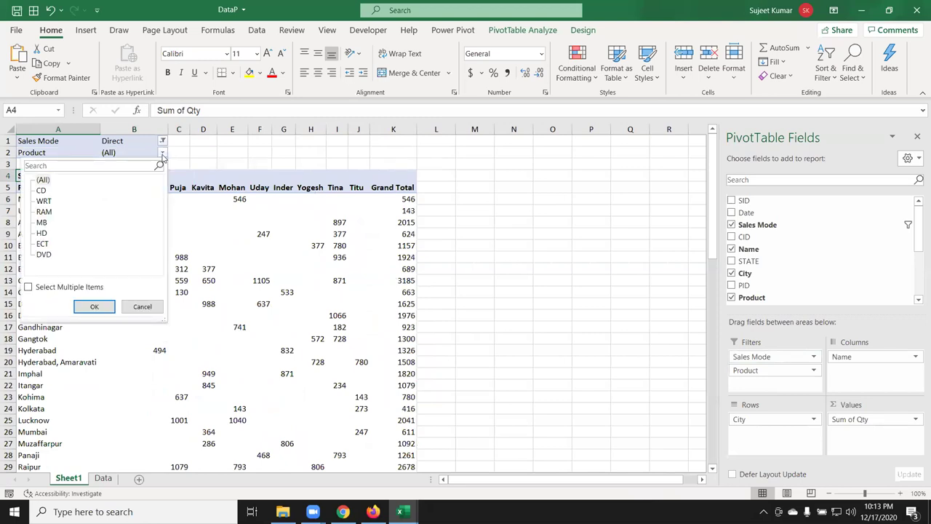
left_click(43, 254)
left_click(94, 307)
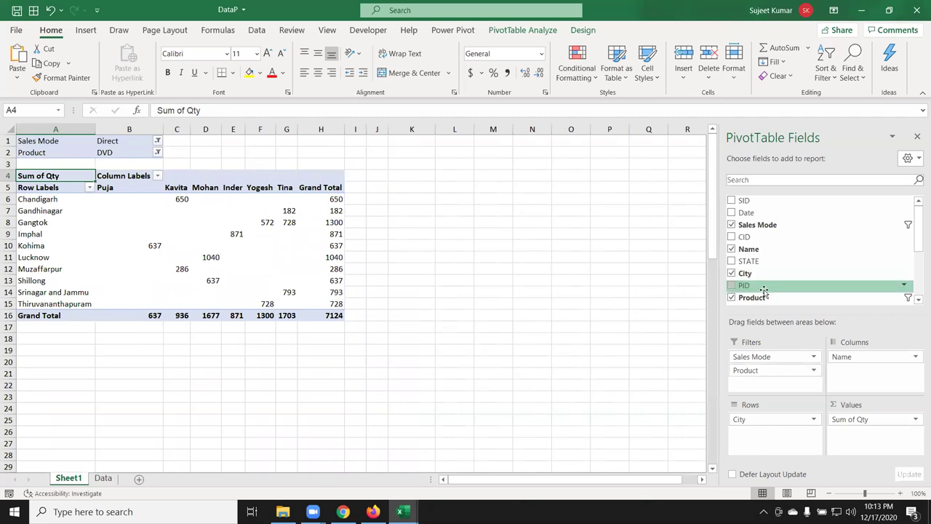
Step: Add Site as a report filter set to IPTINDIA, with multiple-item selection enabled
scroll(897, 288, "down", 3)
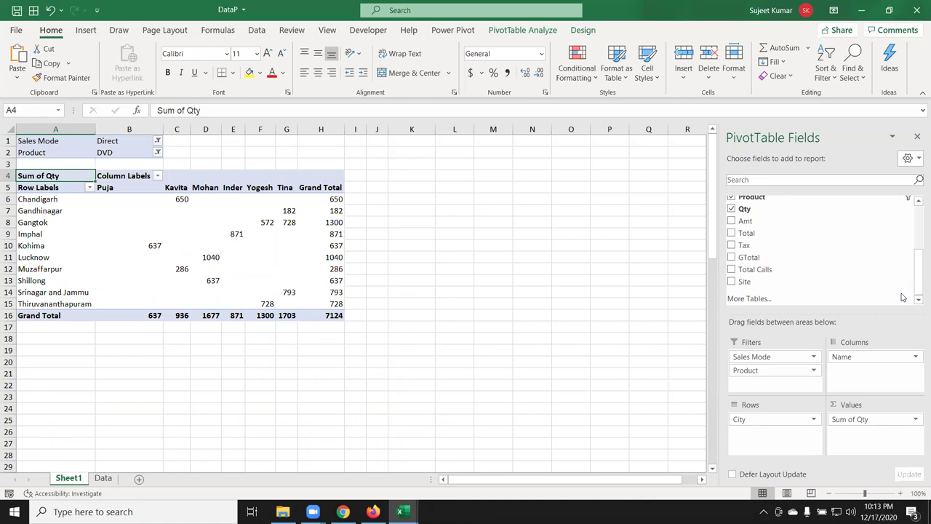
left_click_drag(758, 284, 791, 383)
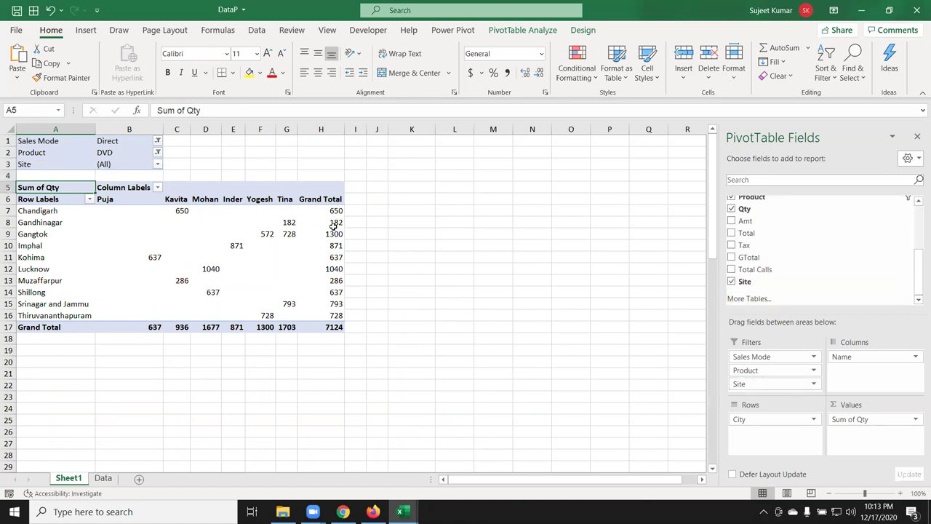
left_click(158, 166)
left_click(45, 203)
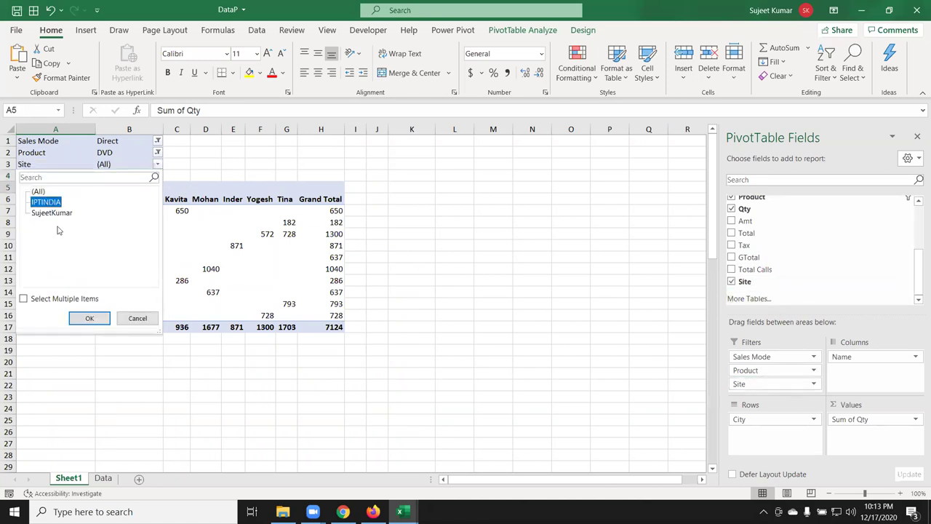
left_click(93, 320)
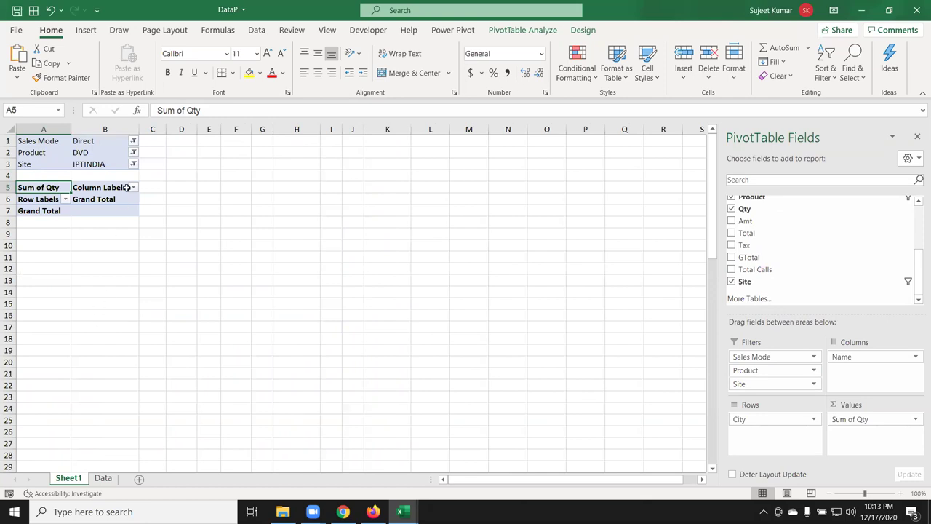
left_click(134, 164)
left_click(18, 298)
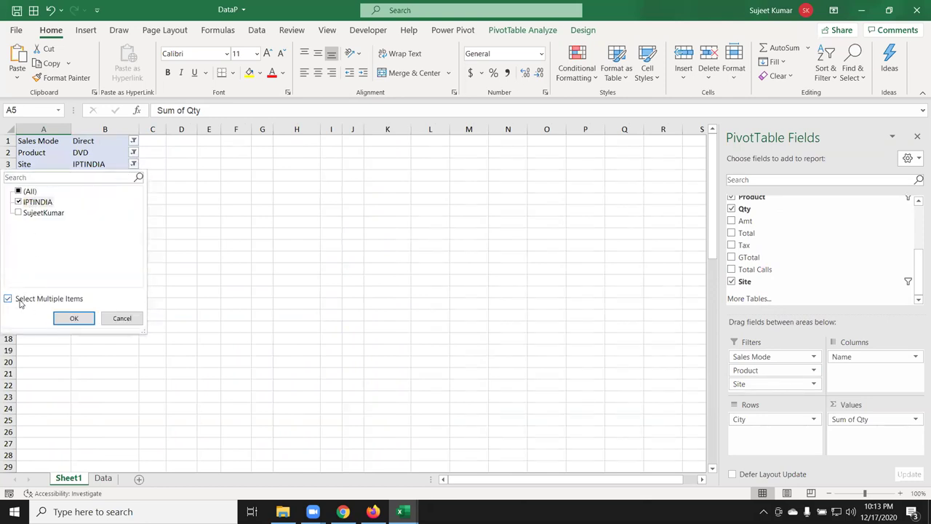
left_click(70, 320)
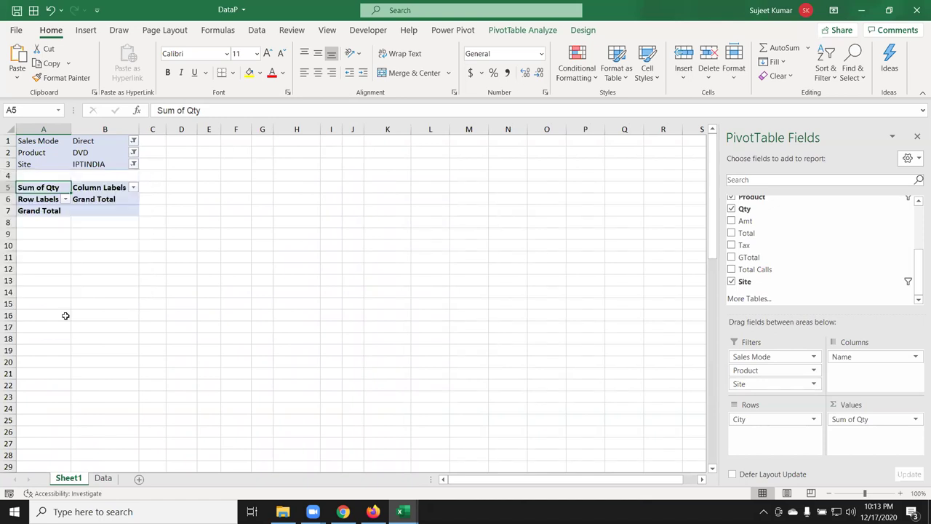
Step: Widen the Sales Mode filter to both Direct and Online
left_click(133, 141)
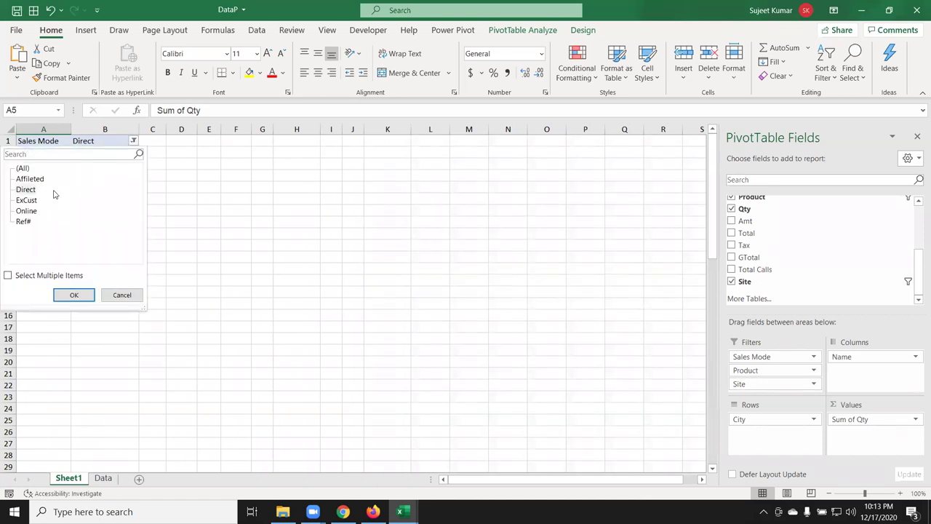
left_click(7, 275)
left_click(23, 211)
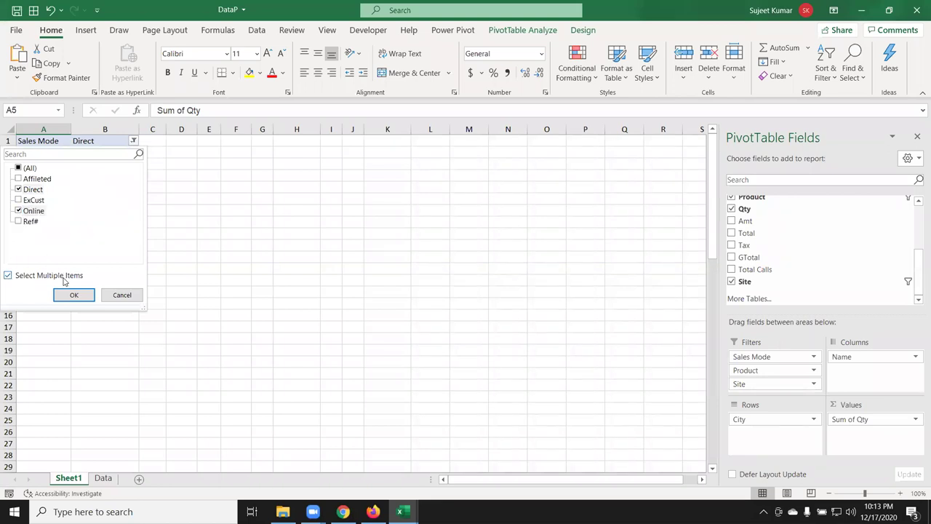
left_click(72, 298)
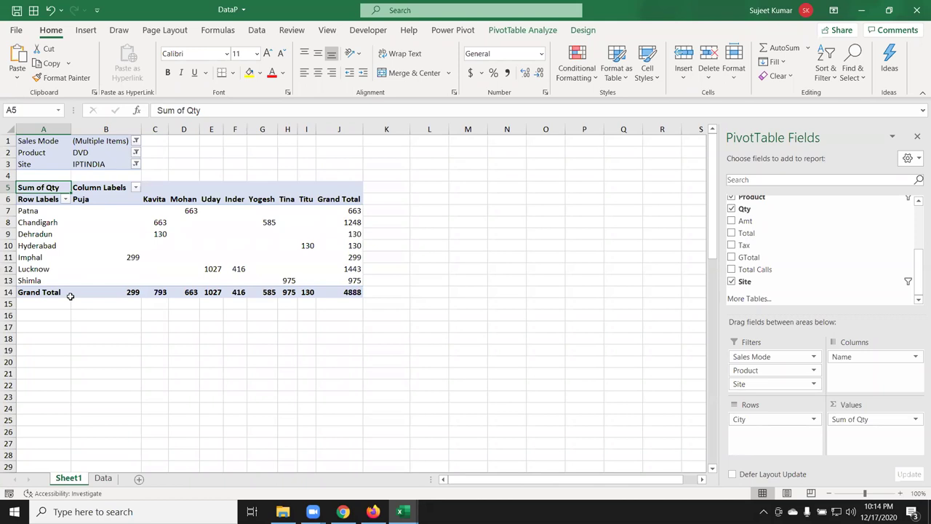
Step: From cell A1 of the Data sheet, insert a PivotTable on a new worksheet
left_click(104, 478)
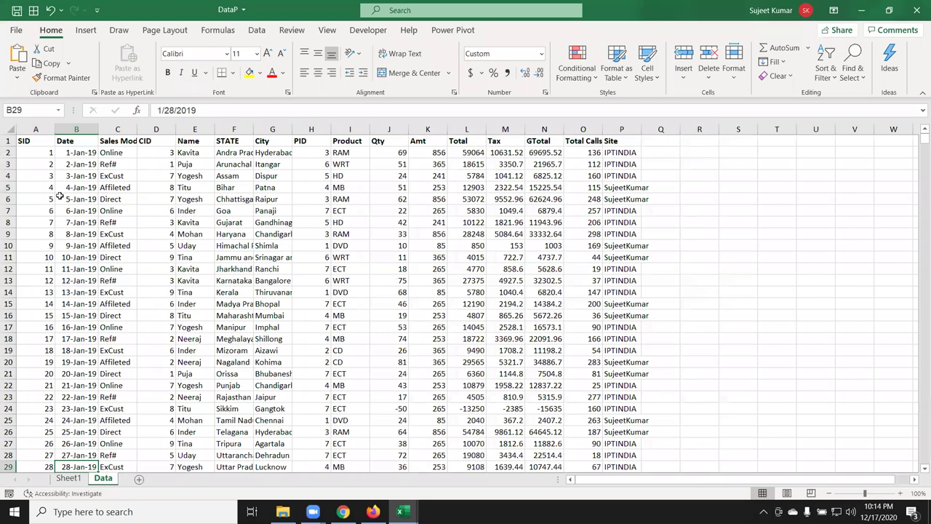
left_click(26, 139)
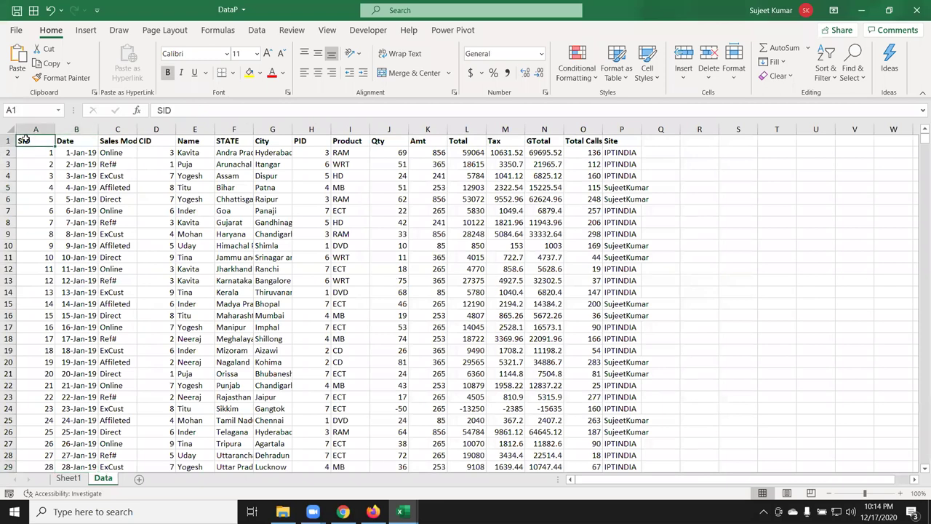
left_click(85, 32)
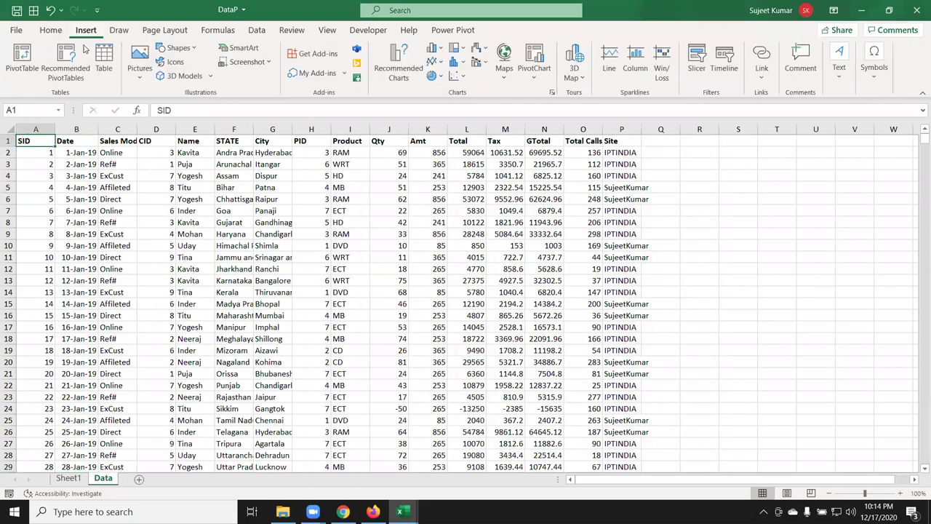
left_click(22, 60)
left_click(377, 370)
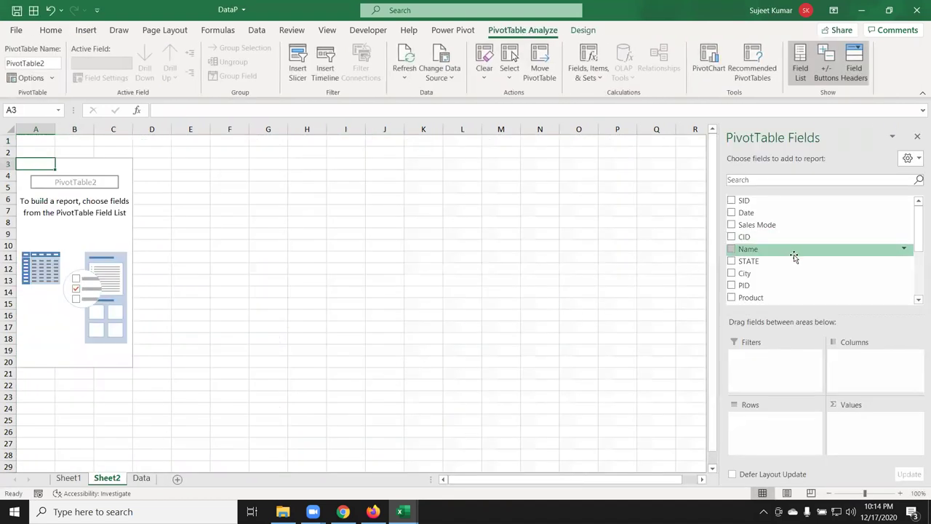
Step: Put Name in Rows and Qty in Values, listing nine names totalling 195936
left_click_drag(782, 255, 765, 433)
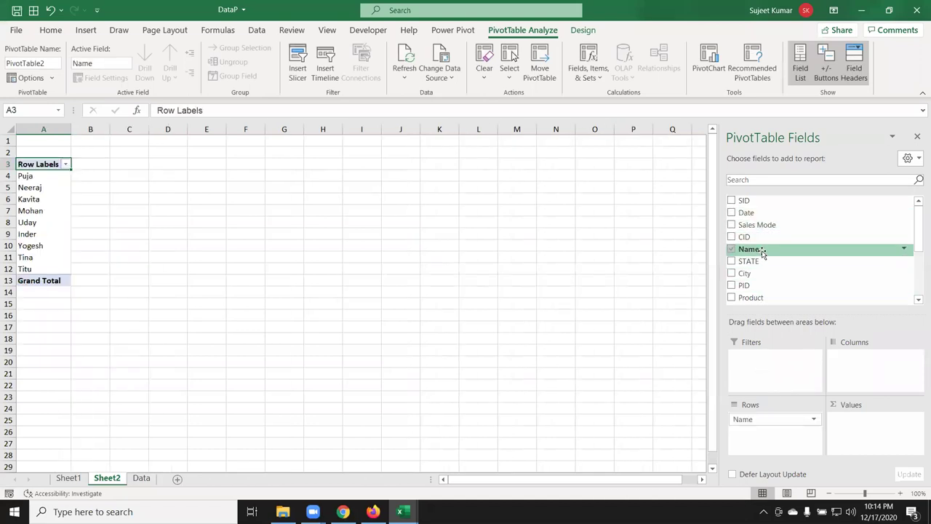
scroll(756, 269, "down", 2)
left_click_drag(746, 251, 865, 436)
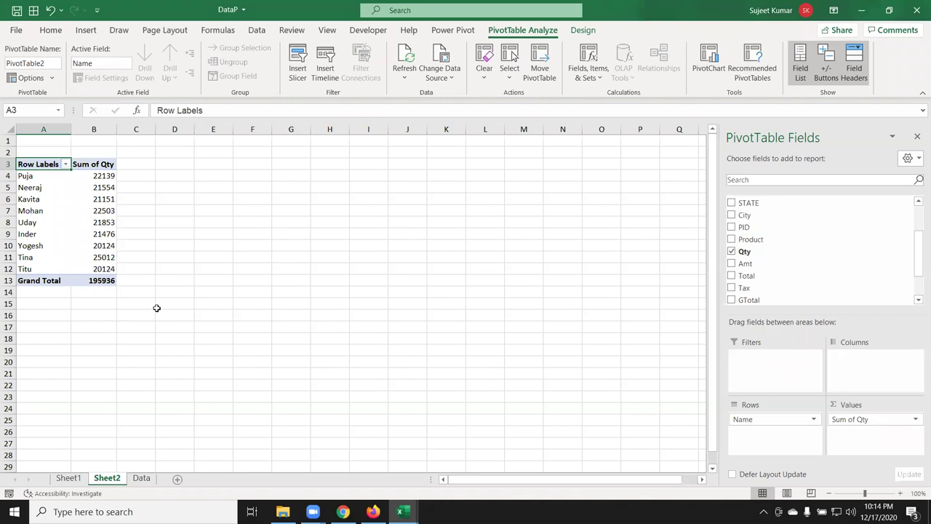
Step: Select the Kavita and Yogesh row labels together
left_click(46, 199)
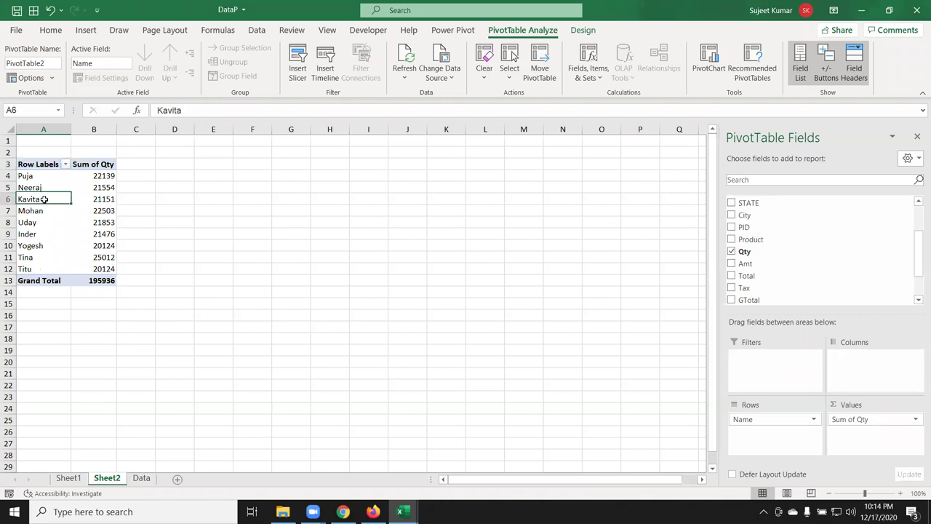
left_click(36, 245)
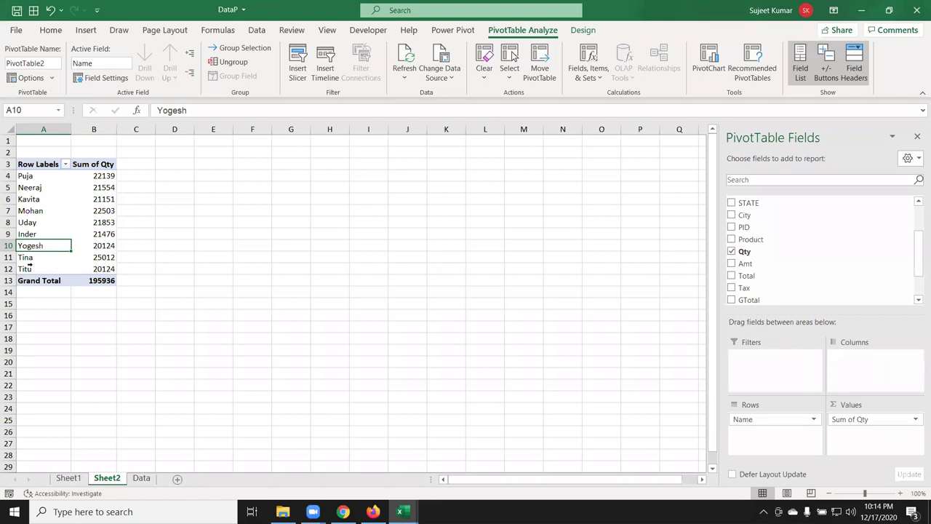
left_click_drag(37, 271, 46, 176)
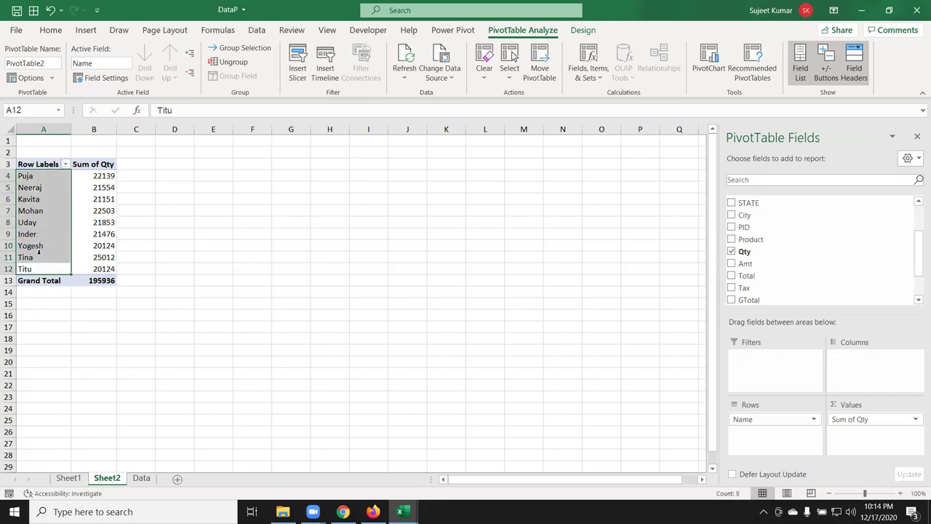
left_click(39, 200)
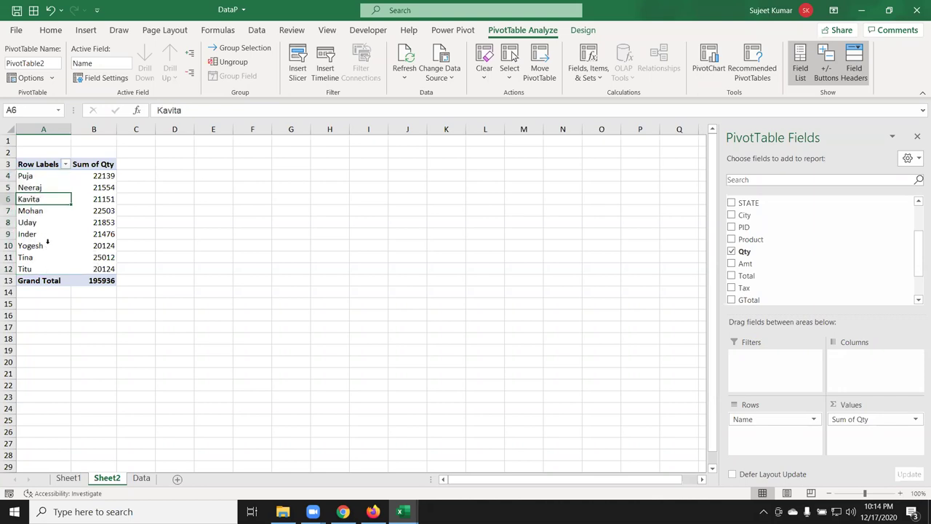
left_click(43, 248, "ctrl")
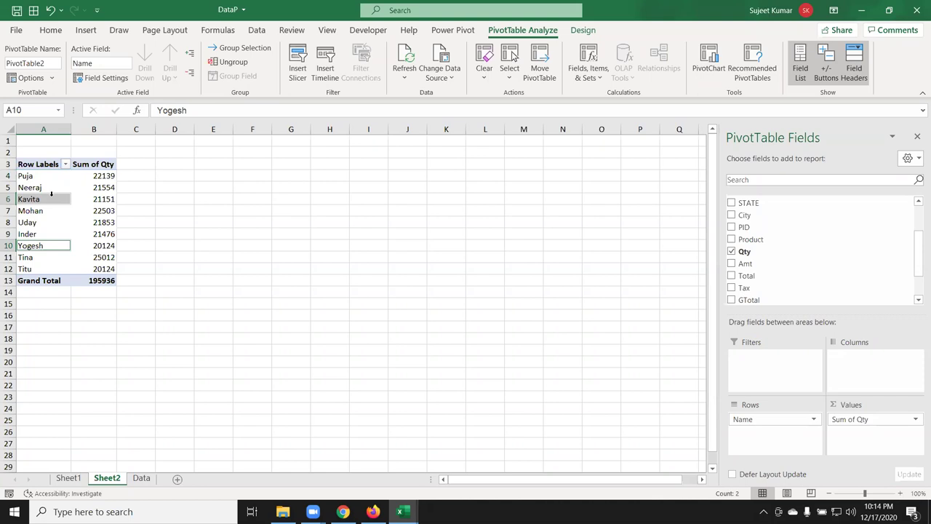
Step: Group the Kavita and Yogesh labels into Group1, totalling 41275, under a new Name2 field
right_click(52, 197)
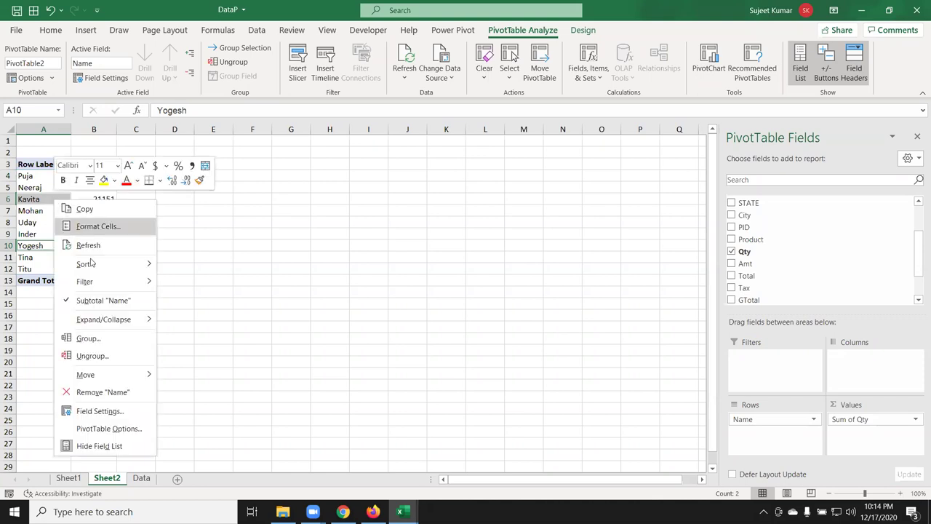
left_click(89, 341)
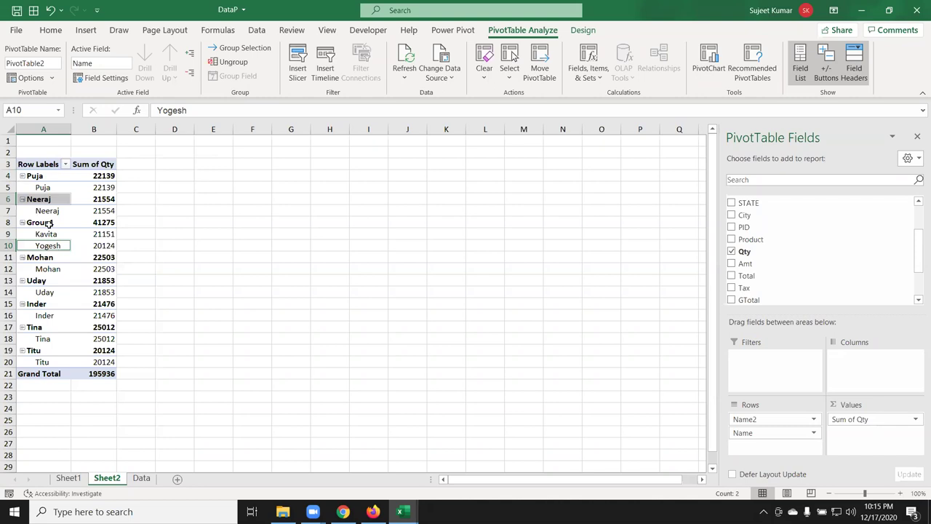
left_click(48, 223)
left_click_drag(44, 235, 90, 251)
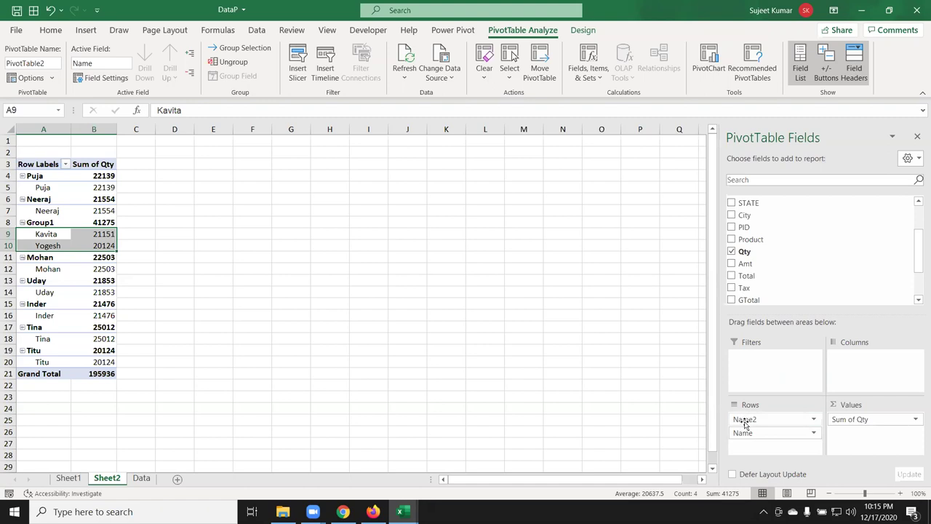
left_click(744, 437)
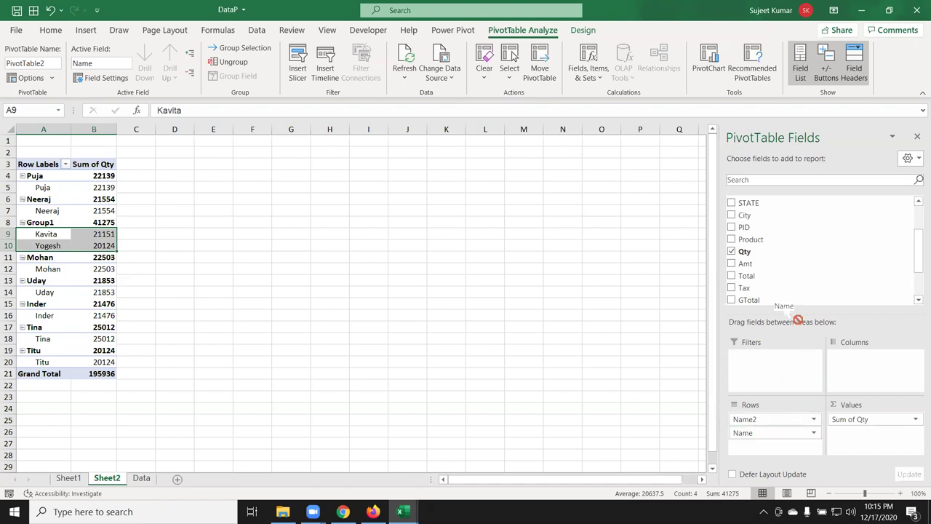
Step: Drop the original Name field from Rows and rename Group1 to 'K+Y'
left_click_drag(744, 437, 789, 311)
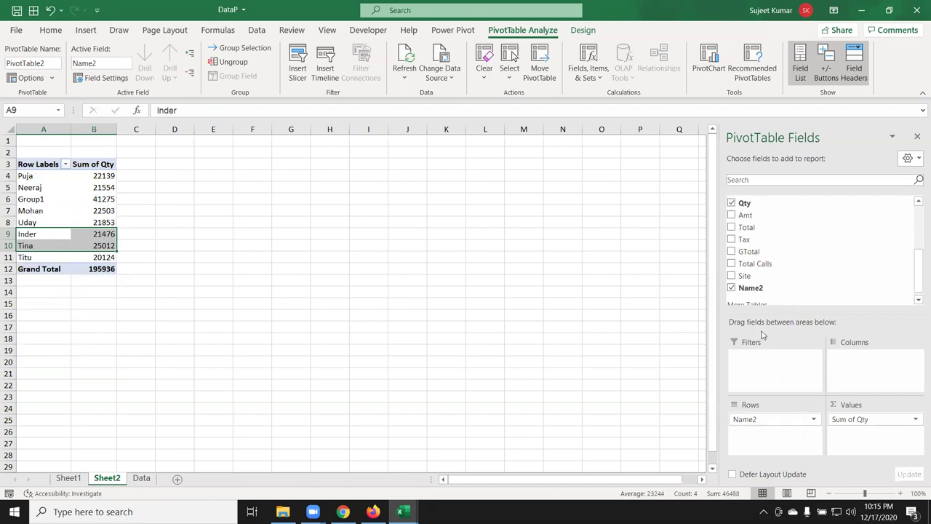
left_click(56, 199)
type("K+Y")
key("Return")
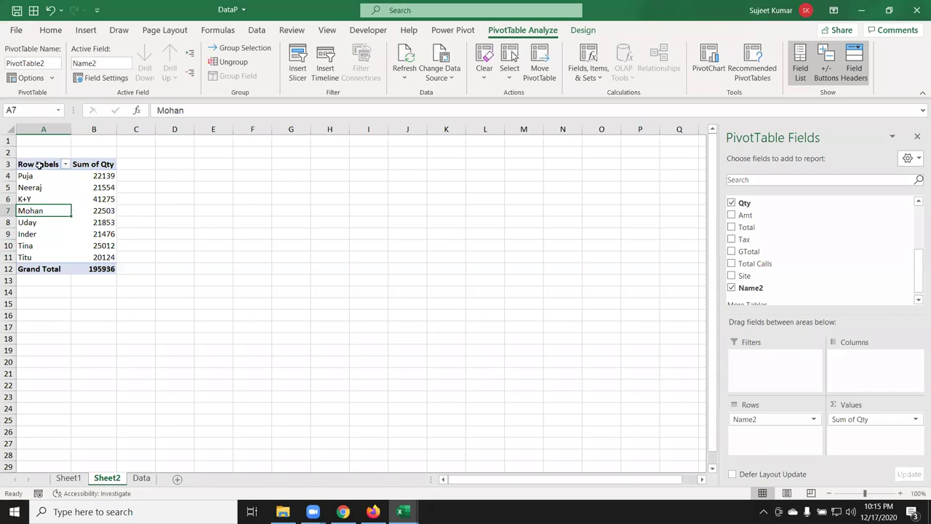
left_click_drag(40, 175, 40, 198)
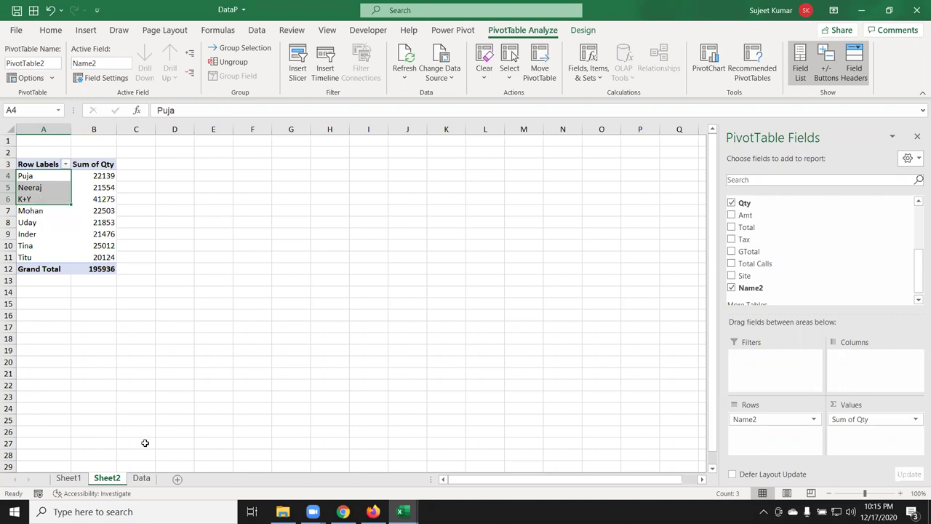
left_click(142, 477)
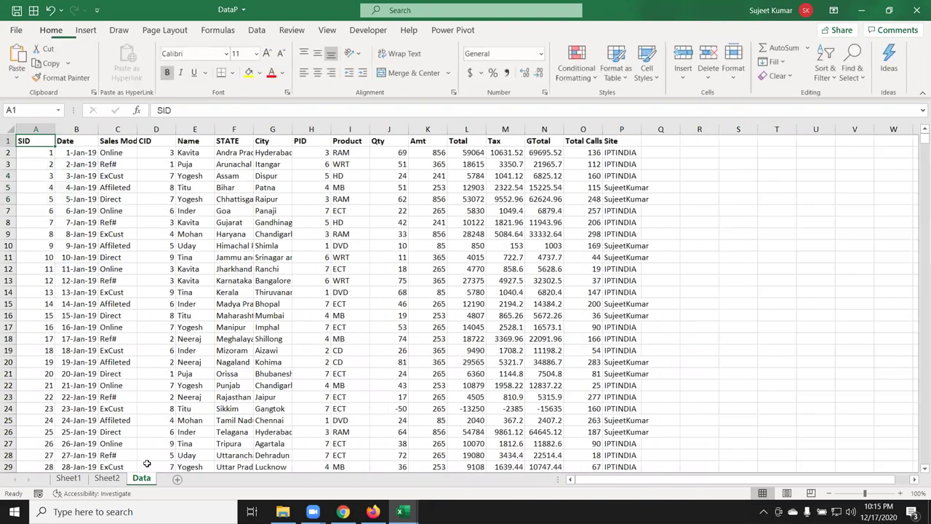
Step: Insert a PivotTable on a new sheet with Qty as rows and Count of Name as values
left_click(86, 29)
left_click(22, 65)
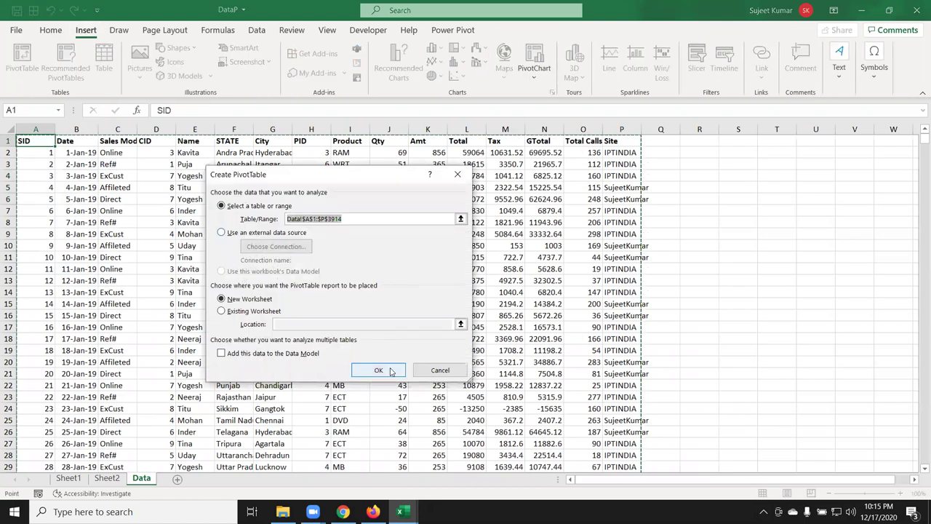
left_click(368, 369)
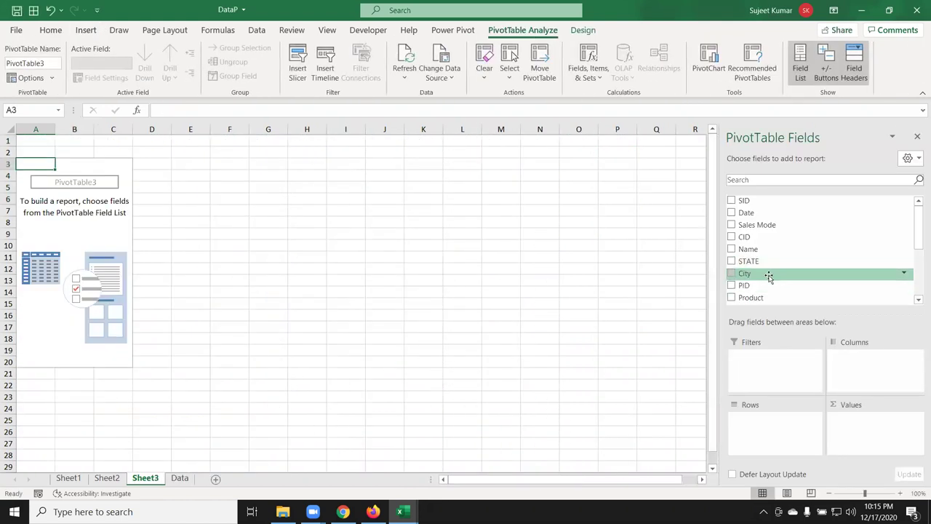
scroll(767, 280, "down", 1)
left_click_drag(744, 281, 760, 420)
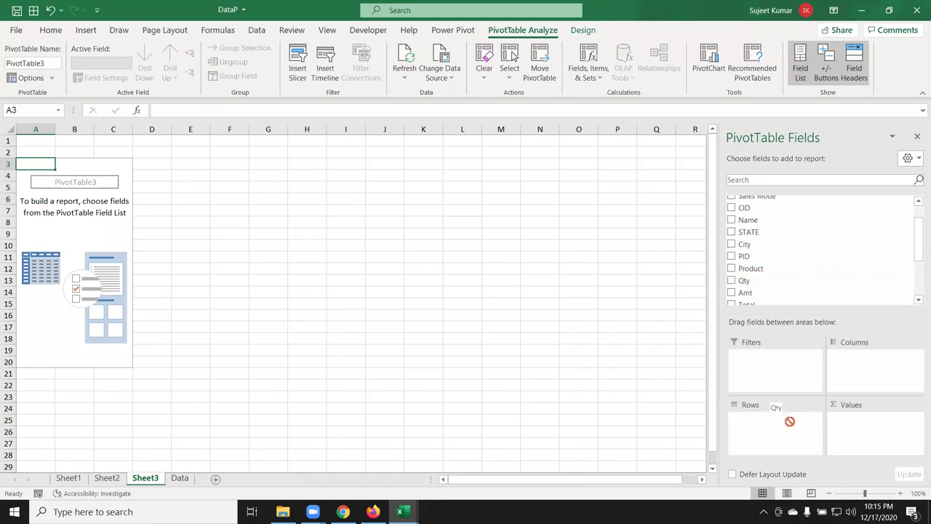
scroll(764, 246, "up", 1)
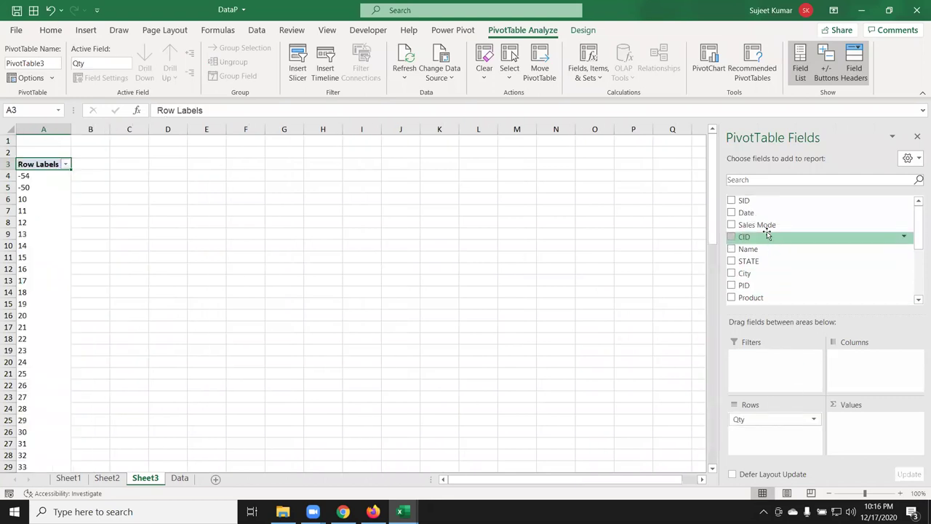
left_click_drag(755, 249, 845, 425)
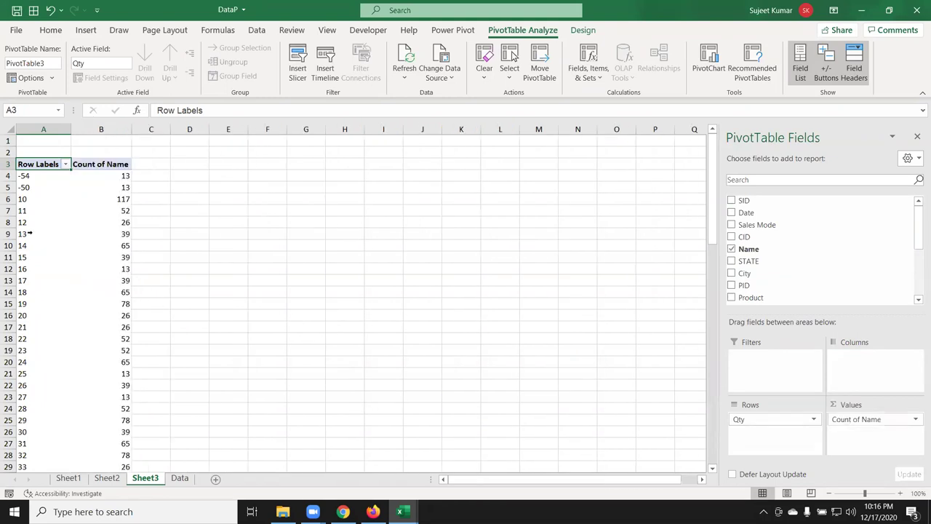
Step: Review the counts per Qty value: 117 for 10, 52 for 11, 26 for 12, 65 for 24
left_click(25, 199)
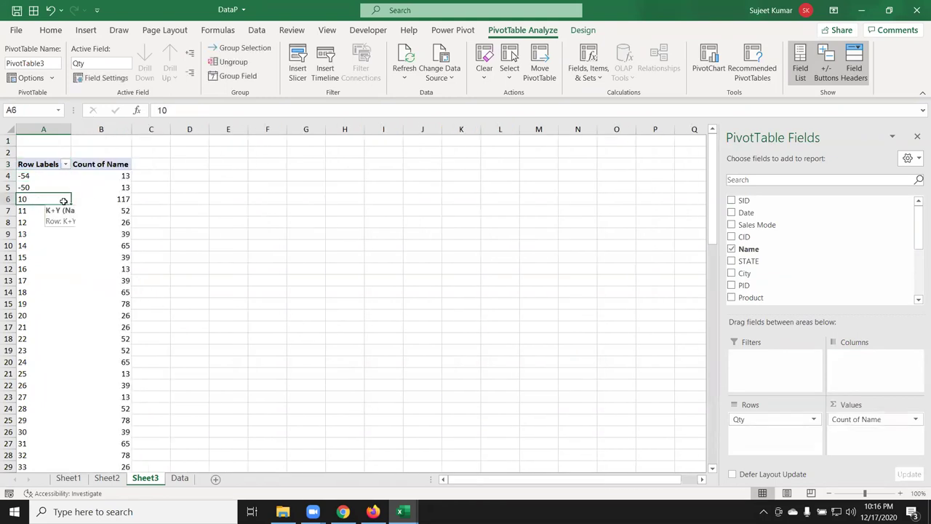
left_click(122, 200)
left_click(59, 212)
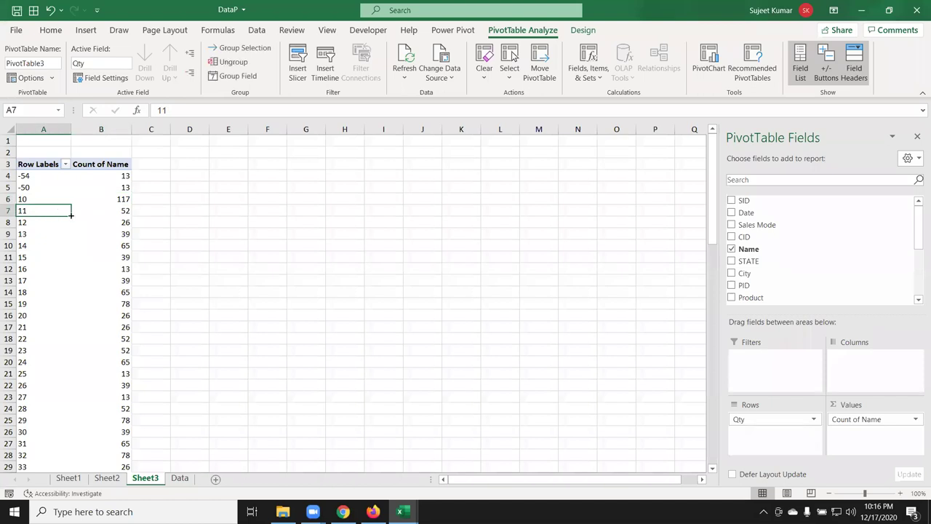
left_click(120, 212)
left_click(71, 224)
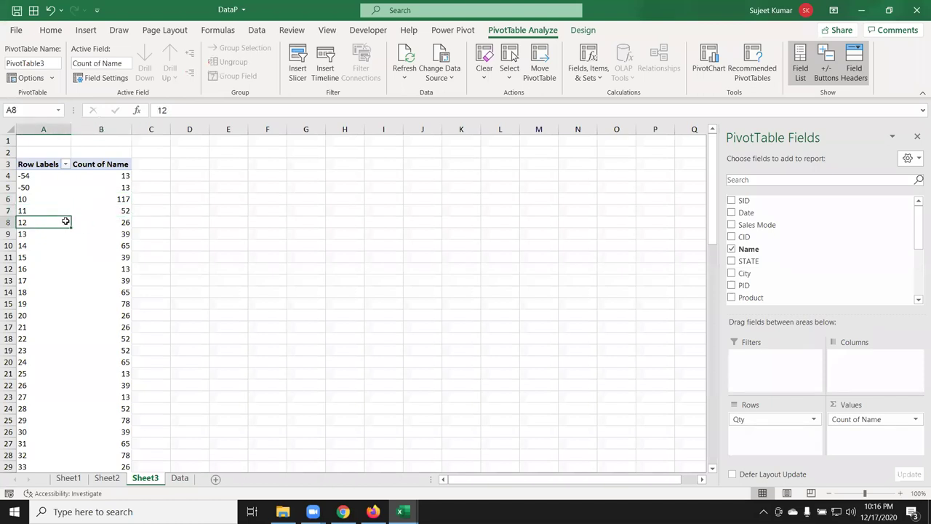
left_click(127, 226)
left_click(67, 236)
left_click(103, 244)
left_click(79, 258)
left_click(78, 304)
left_click(79, 316)
left_click(79, 363)
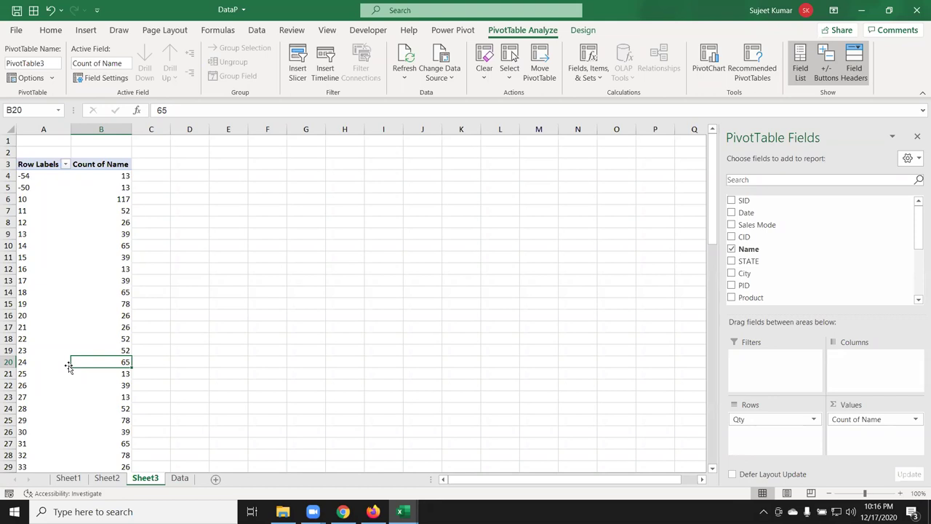
Step: Group the Qty row labels starting at 0, ending at 100, by 10
left_click(41, 291)
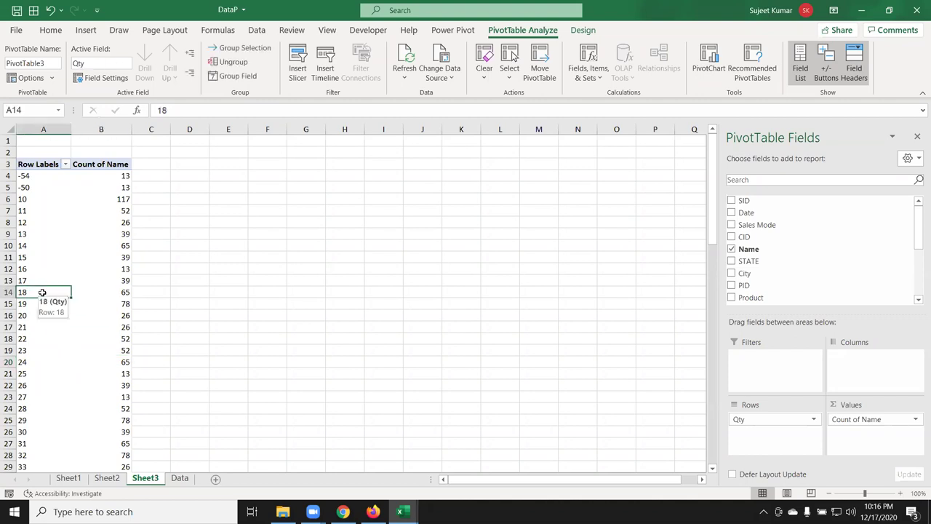
right_click(43, 294)
left_click(95, 177)
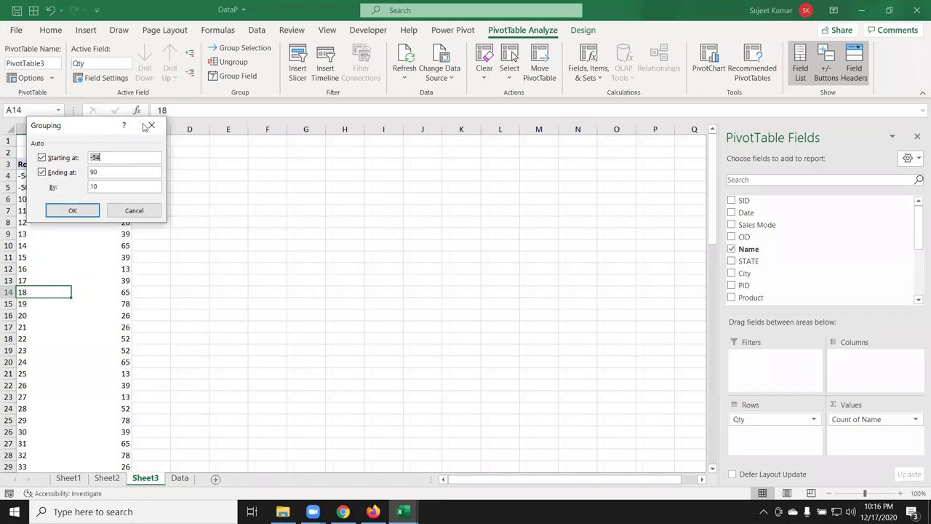
left_click_drag(145, 128, 444, 120)
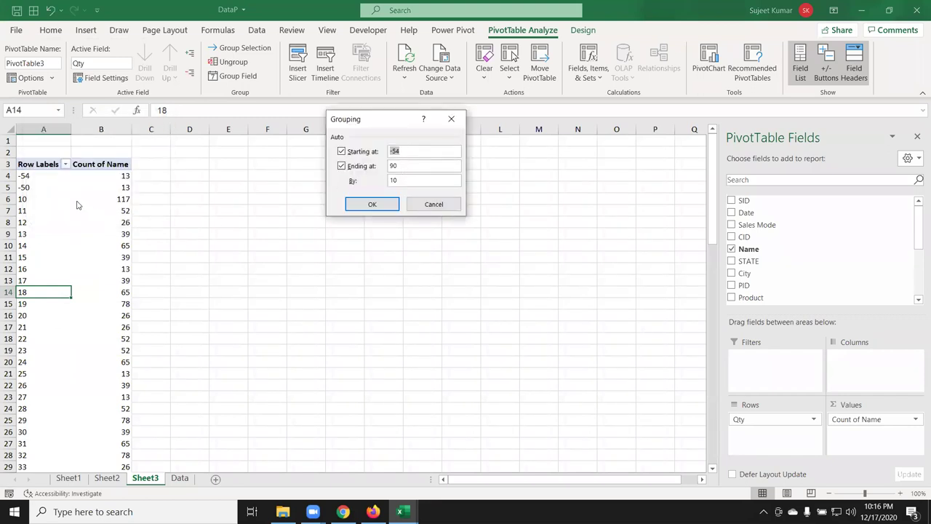
left_click(371, 152)
type("0")
left_click(357, 166)
type("10")
double_click(385, 180)
left_click(381, 202)
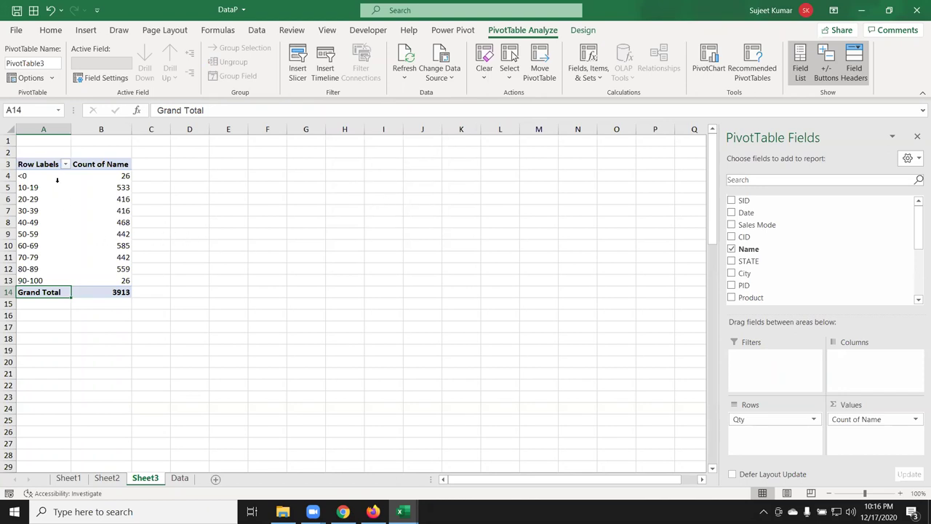
Step: Review the grouped Qty ranges, focusing on 10-19 through 50-59
left_click_drag(57, 180, 58, 280)
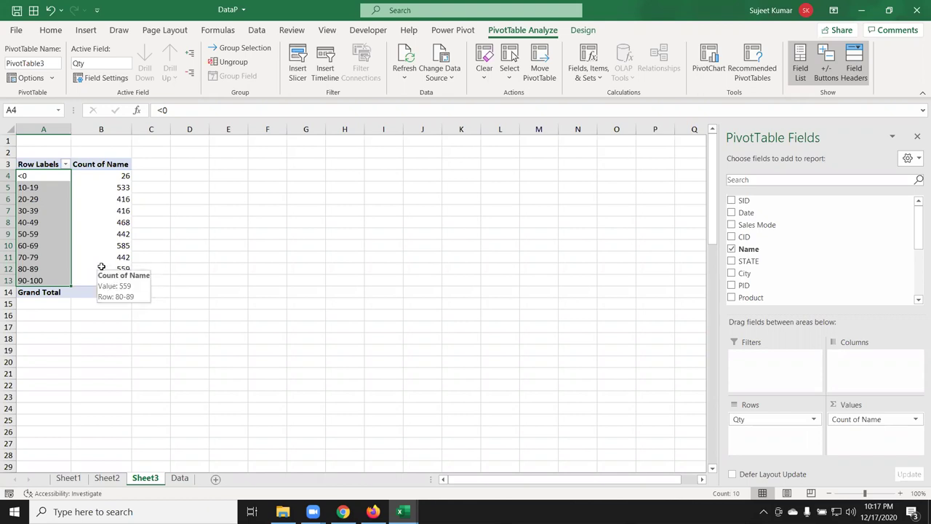
left_click_drag(48, 222, 54, 198)
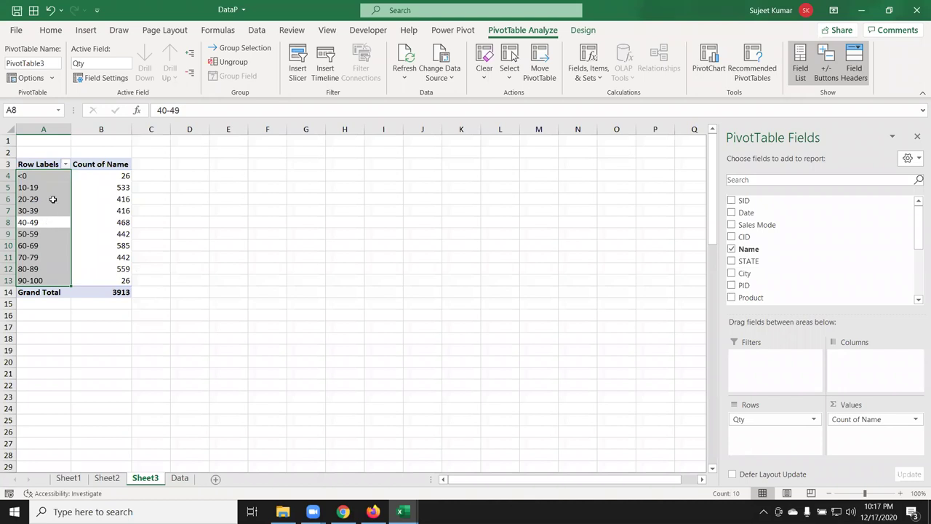
left_click(53, 198)
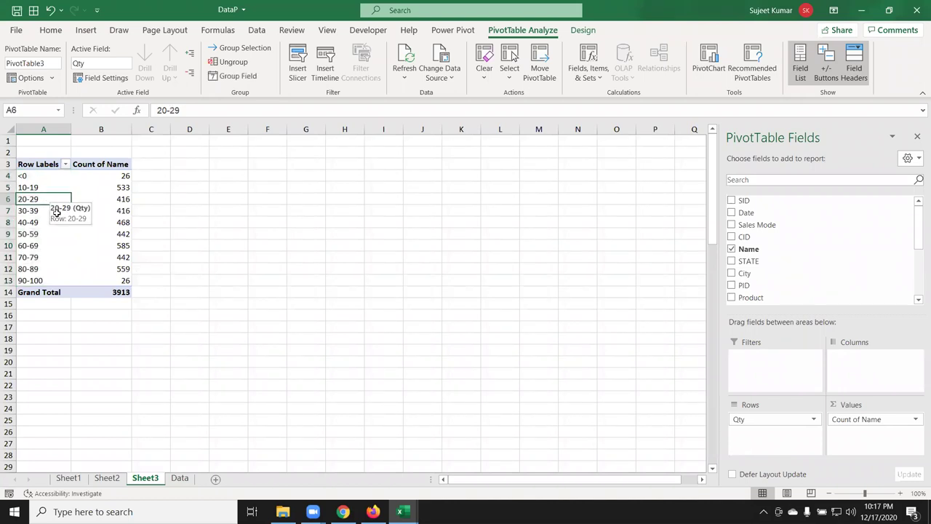
Step: From the Data sheet, create another PivotTable on a new Sheet4
right_click(152, 481)
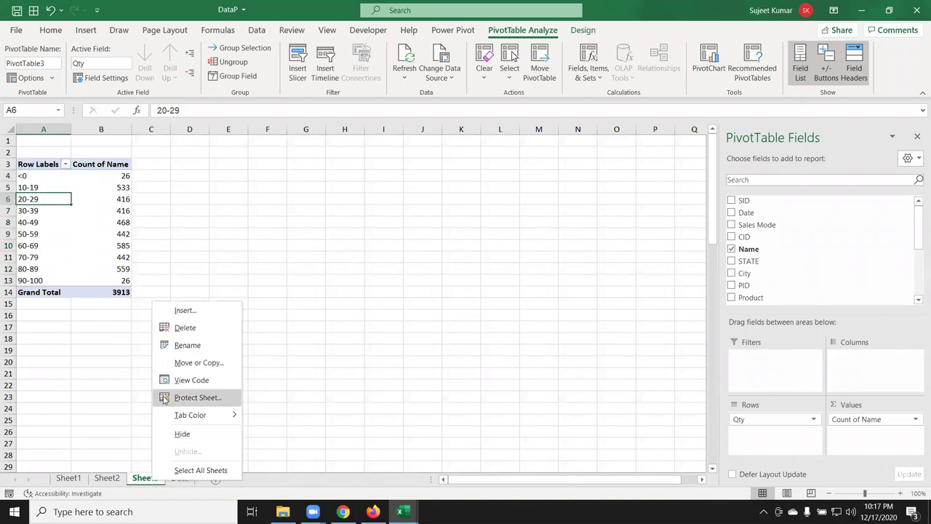
left_click(365, 343)
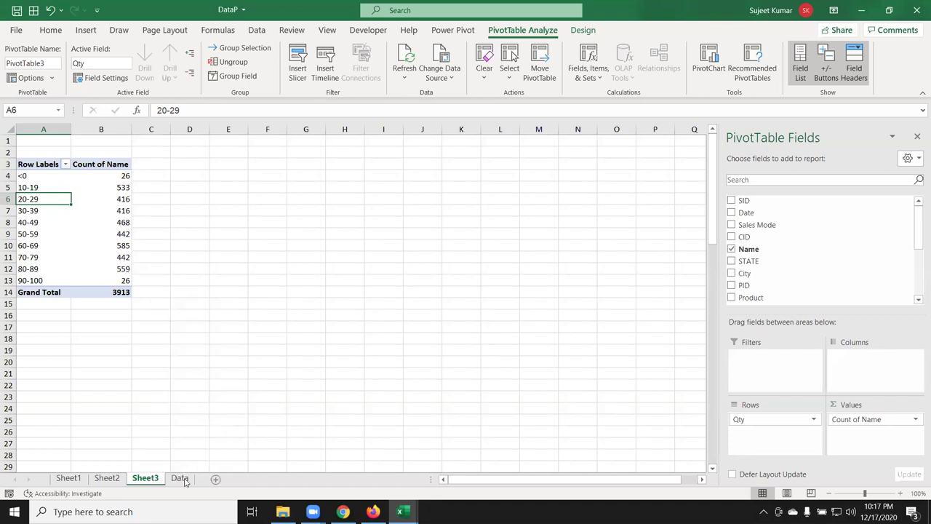
left_click(180, 478)
left_click(86, 29)
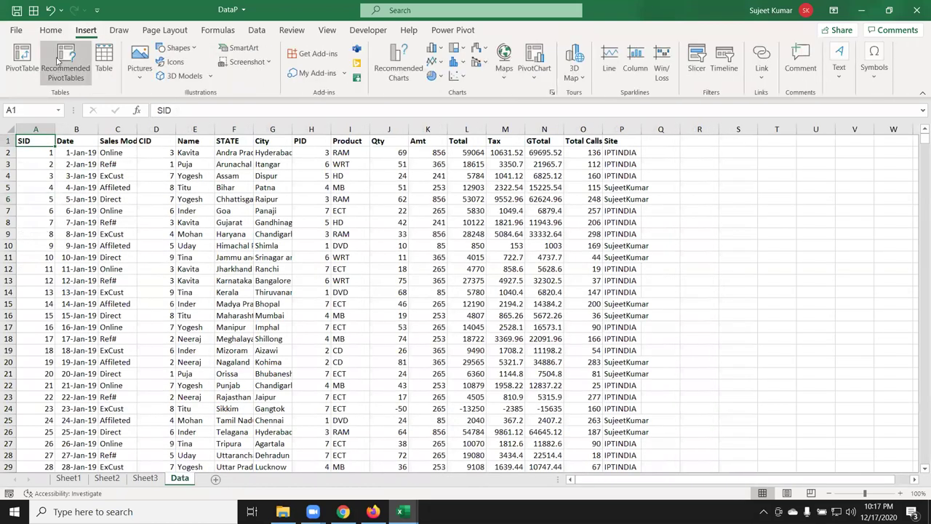
left_click(22, 62)
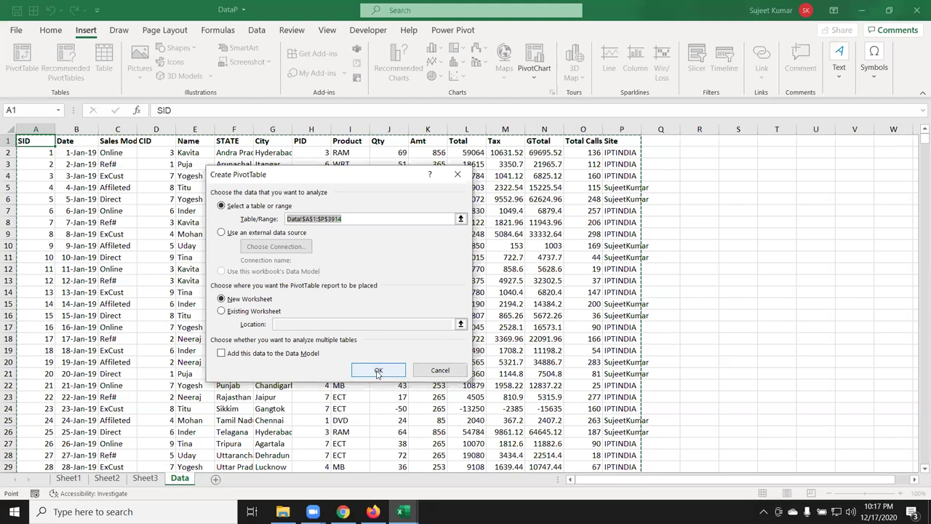
left_click(378, 370)
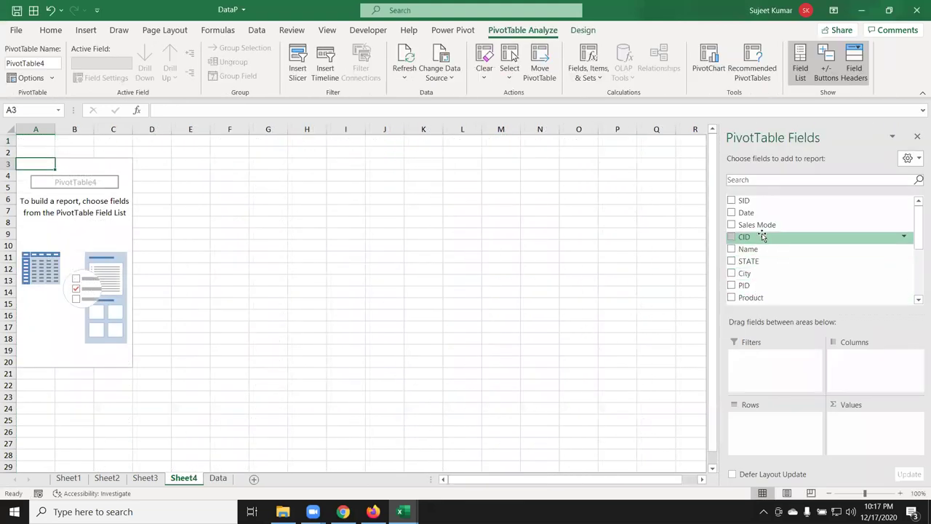
Step: Add Amt to Rows and remove it again, leaving PivotTable4 empty, then return to Data
scroll(756, 273, "down", 2)
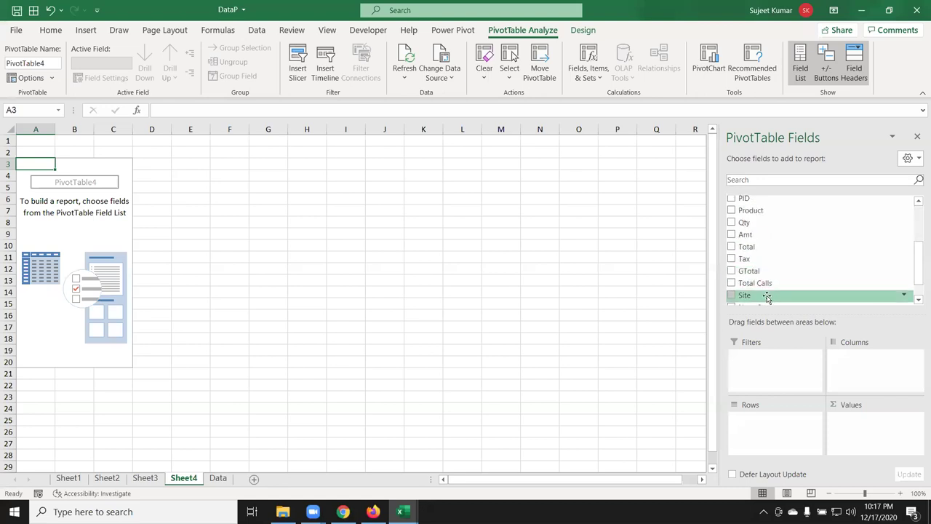
scroll(764, 290, "down", 1)
scroll(765, 285, "up", 1)
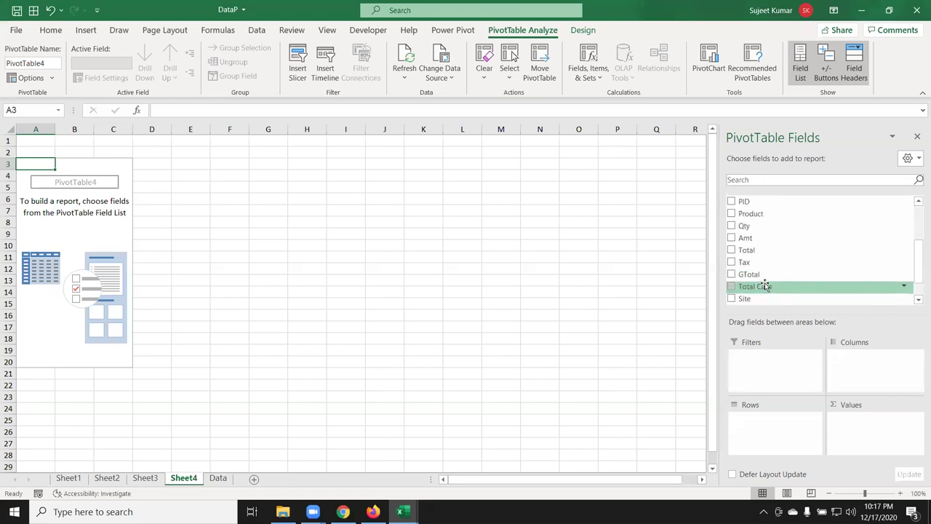
mouse_move(767, 238)
left_mouse_down()
mouse_move(815, 343)
mouse_move(773, 434)
left_mouse_up()
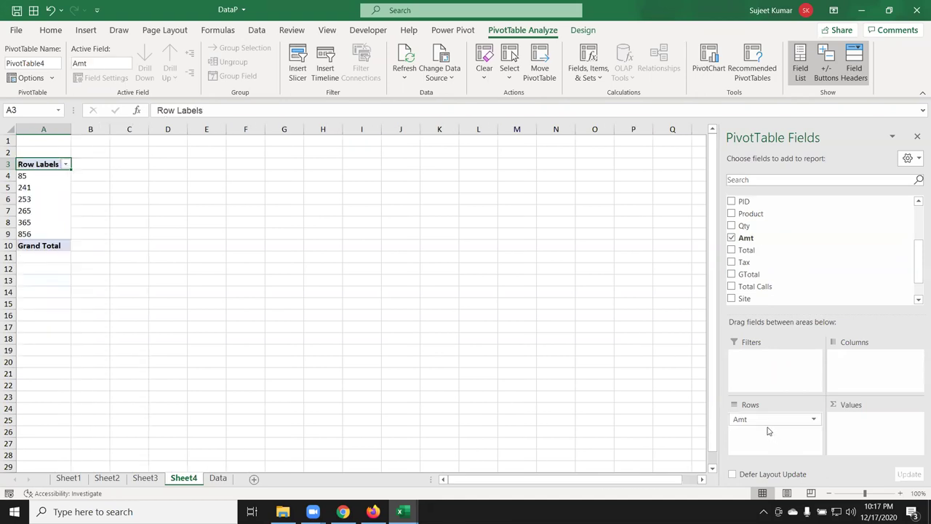
left_click_drag(766, 422, 794, 425)
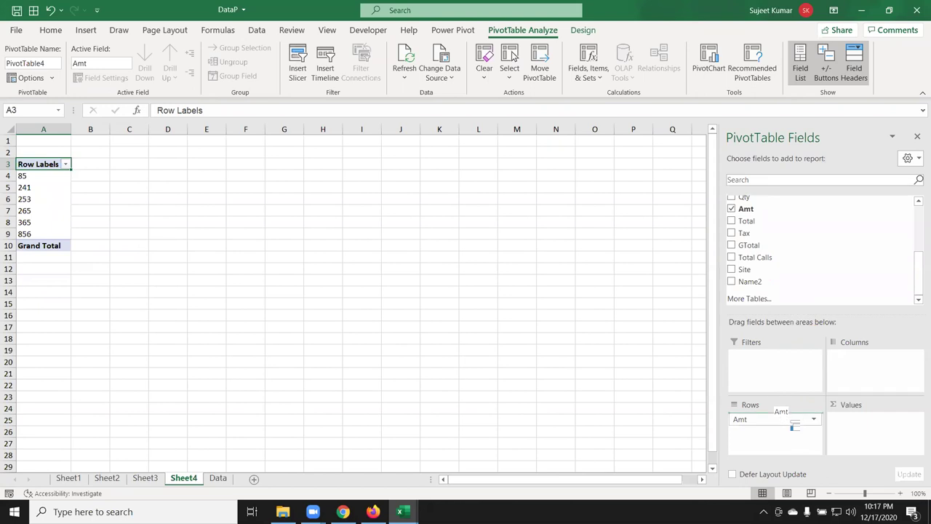
left_click_drag(794, 425, 804, 271)
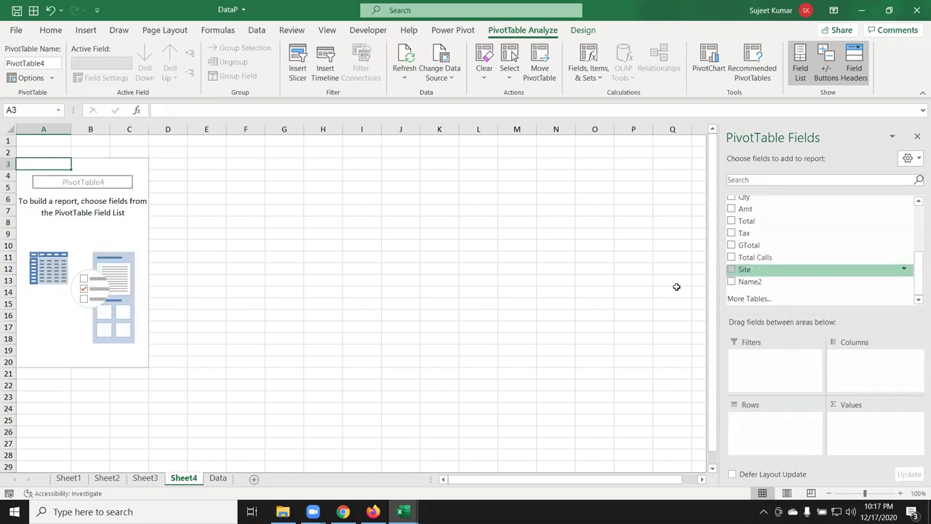
left_click(217, 478)
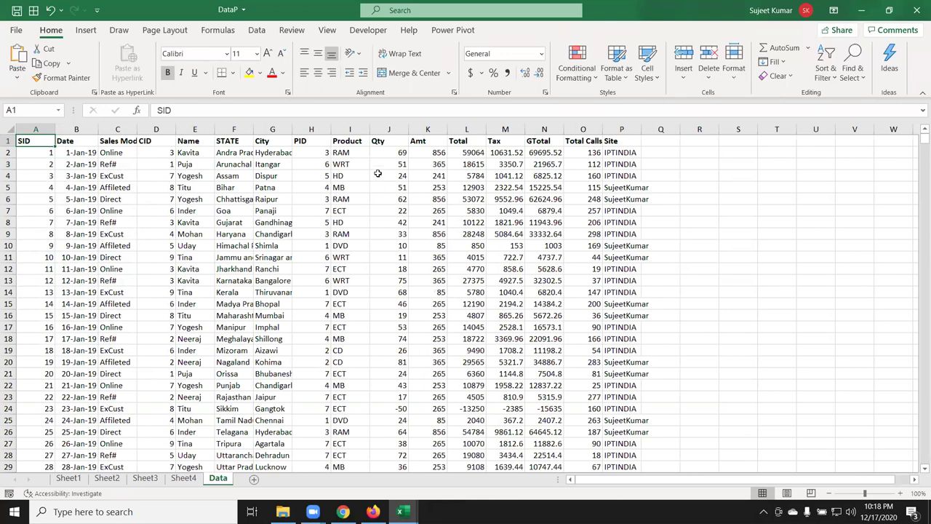
Step: Select the first Qty values (J2:J14) and Total Calls values (O2:O10) to review them
left_click_drag(385, 152, 386, 291)
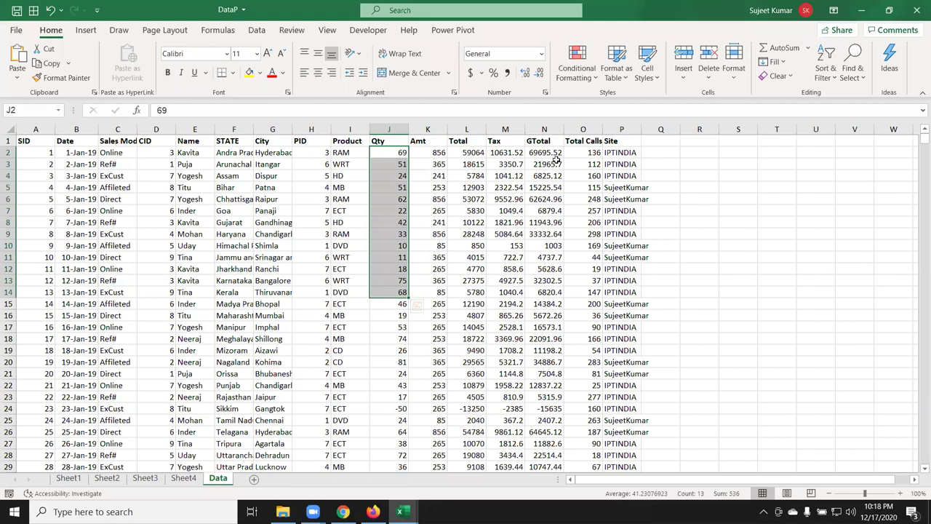
left_click_drag(579, 153, 586, 247)
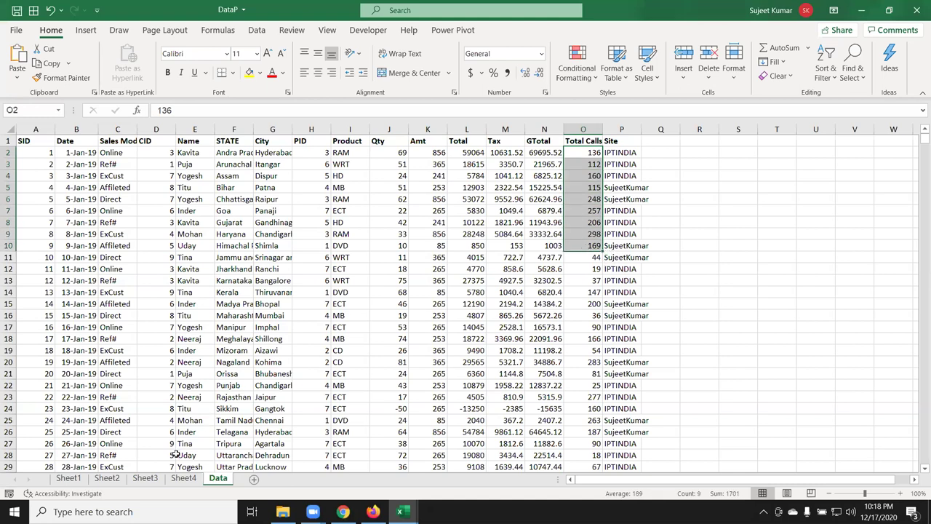
Step: On Sheet4, put Total Calls in Rows and Count of Qty in Values
left_click(195, 482)
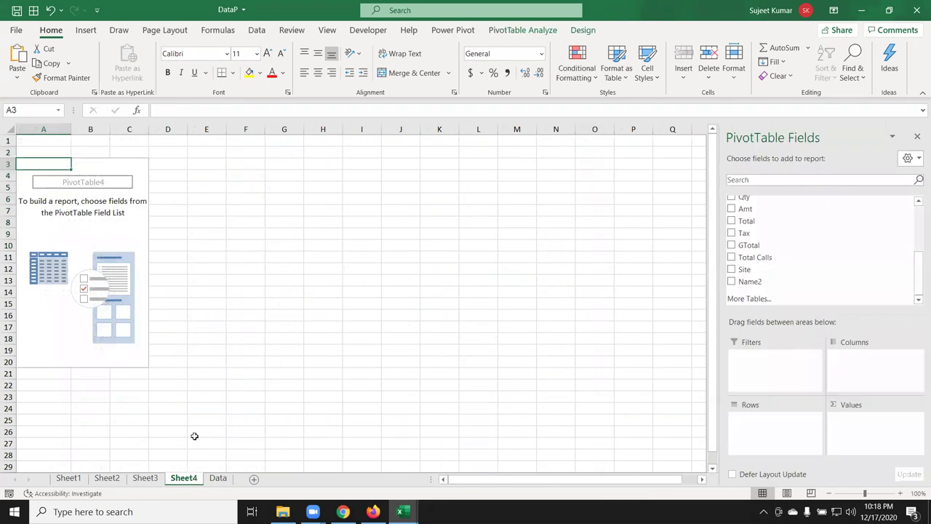
scroll(791, 290, "up", 3)
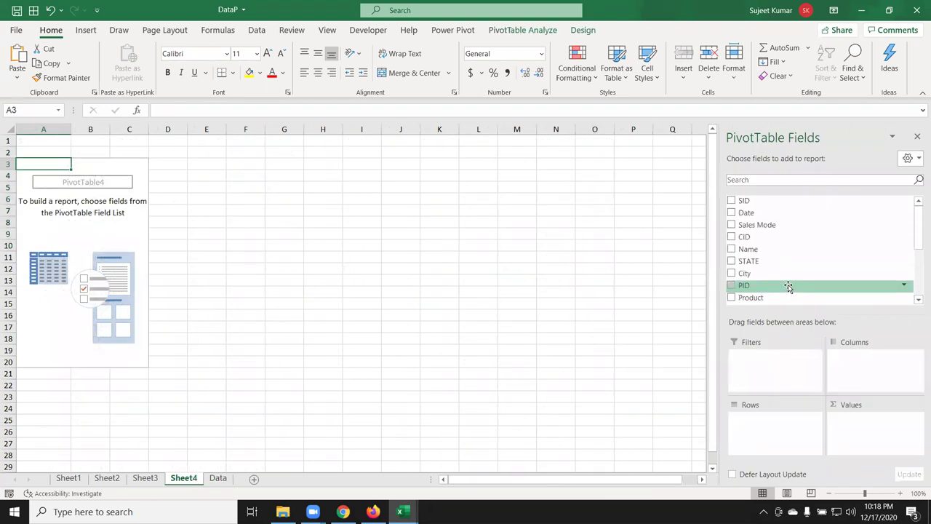
scroll(788, 289, "down", 2)
scroll(789, 289, "down", 2)
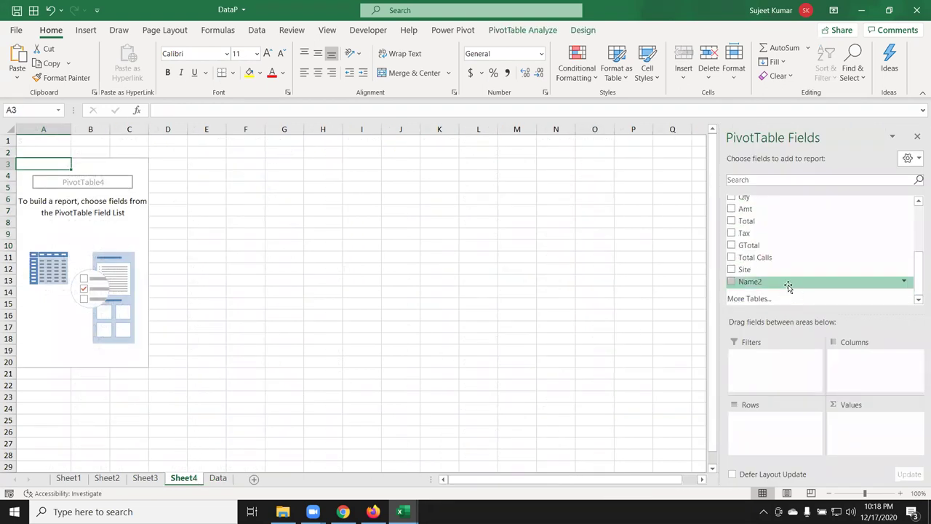
left_click_drag(784, 257, 803, 444)
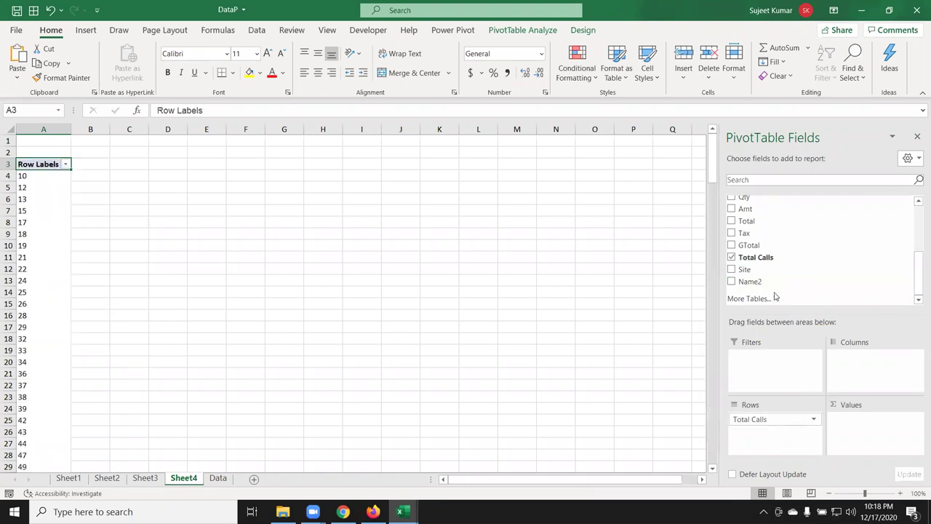
scroll(777, 249, "up", 3)
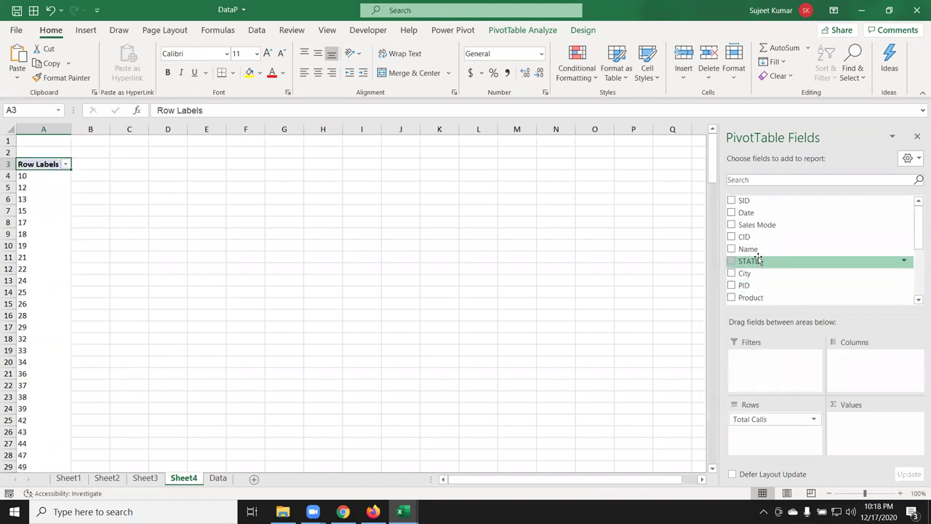
scroll(760, 274, "down", 1)
left_click_drag(760, 281, 851, 435)
Step: Check Count of Qty for Total Calls labels 10, 12, 13 and 17 (26)
left_click(38, 180)
left_click(103, 179)
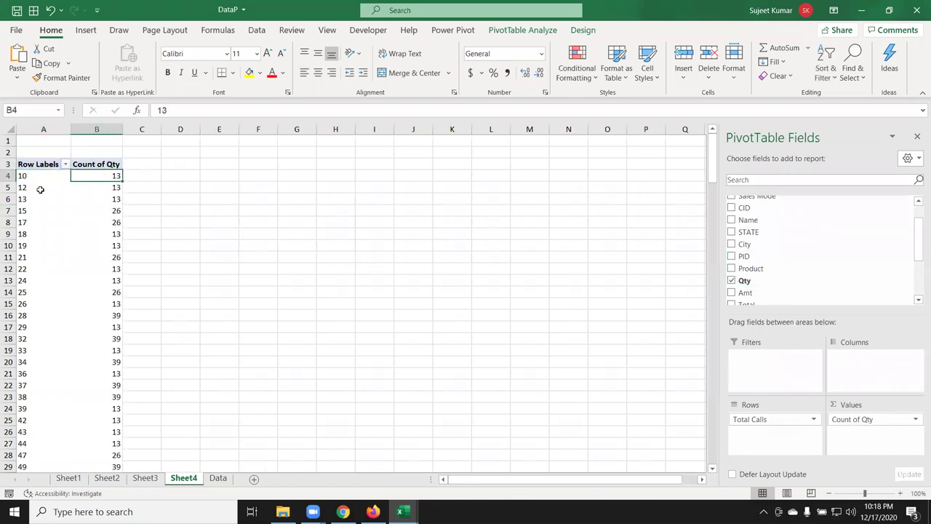
left_click(40, 189)
left_click(106, 190)
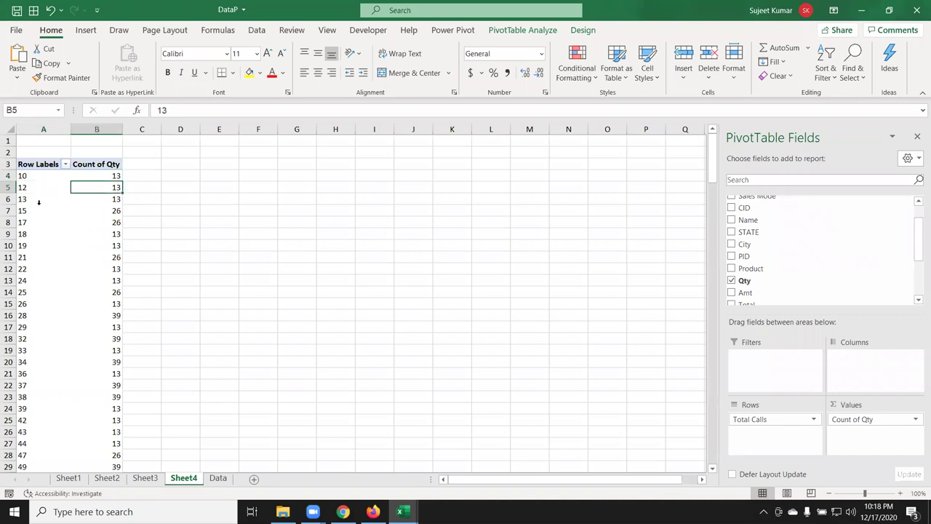
left_click(37, 202)
left_click(108, 201)
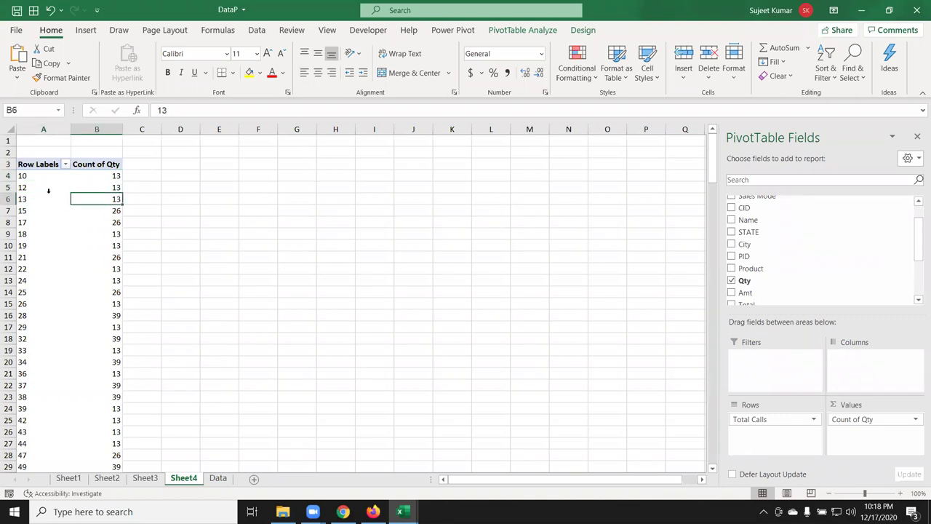
left_click_drag(36, 176, 33, 245)
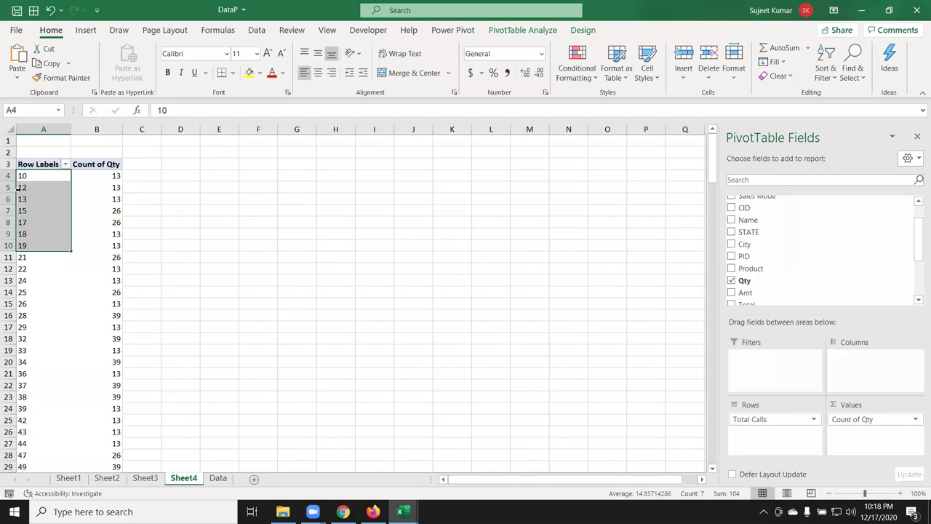
left_click(95, 228)
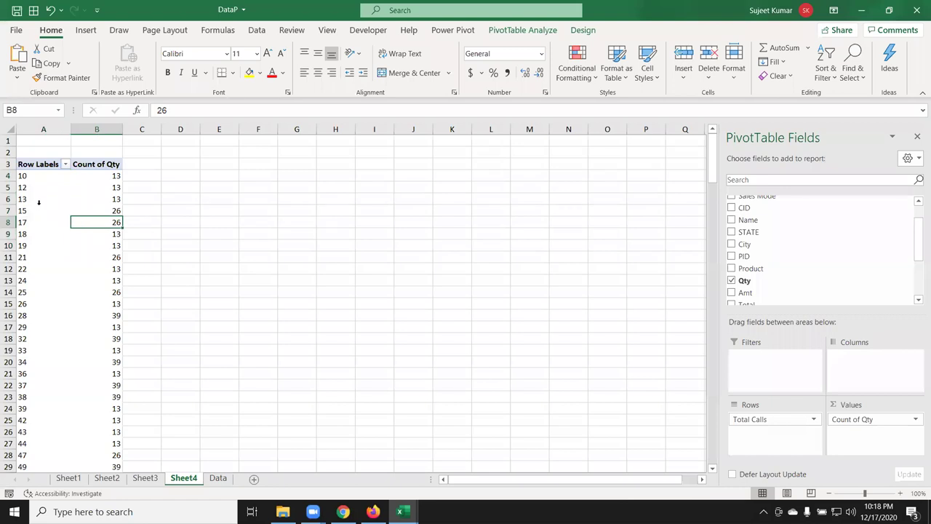
left_click(38, 202)
left_click(37, 202)
Step: Group Total Calls from 10 to 299 by 10, then review bands like 110-119 and 120-129
right_click(39, 203)
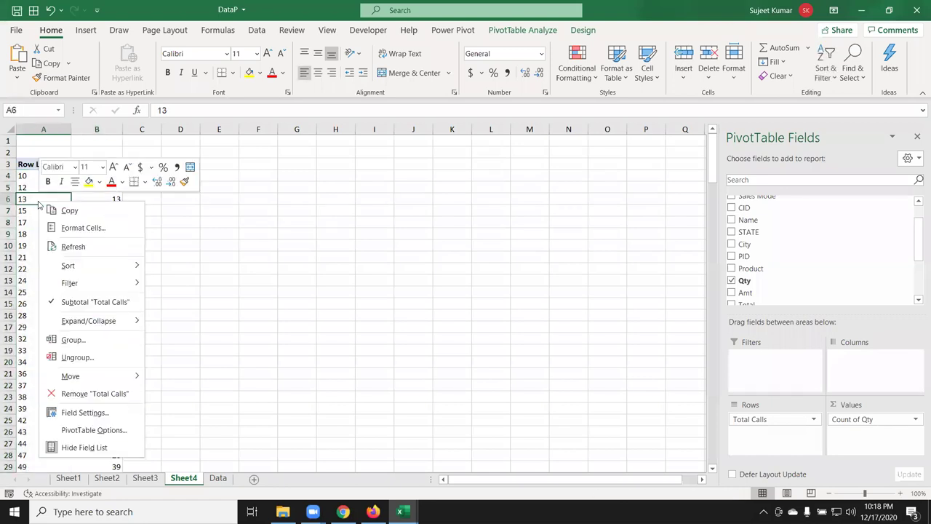
left_click(96, 342)
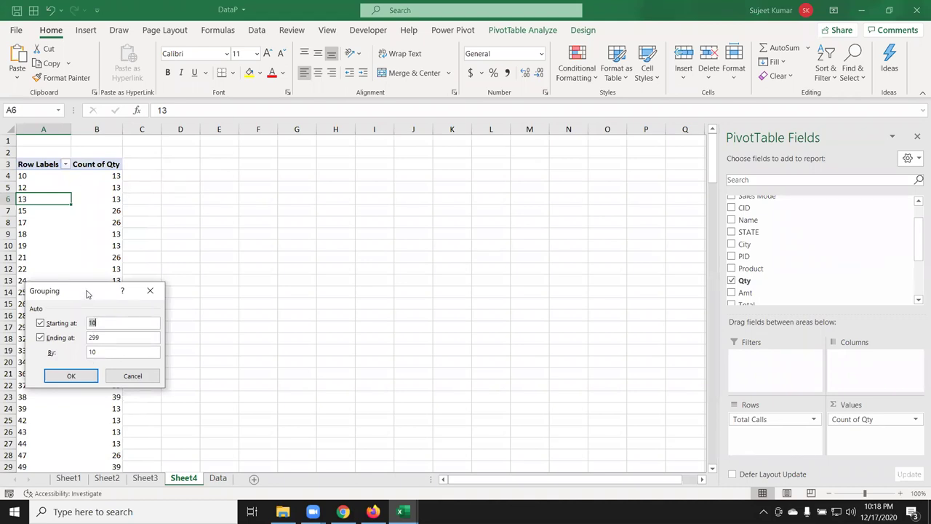
left_click_drag(86, 293, 260, 230)
left_click(255, 287)
left_click(247, 311)
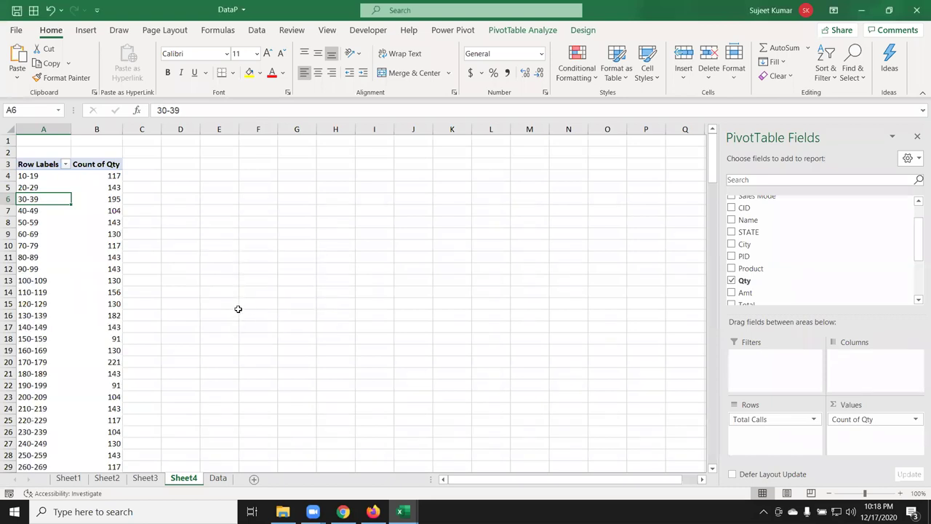
left_click(43, 292)
left_click(48, 305)
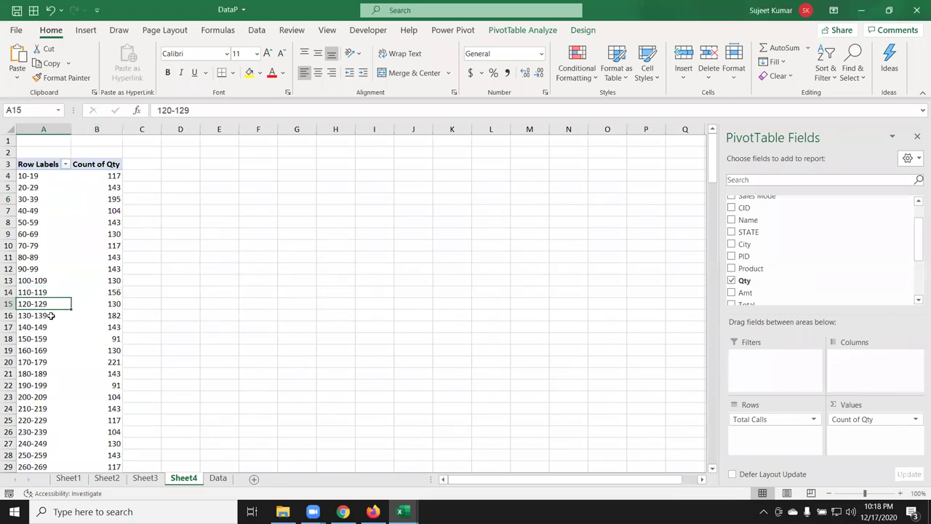
scroll(47, 304, "down", 6)
scroll(51, 325, "up", 3)
scroll(51, 325, "up", 2)
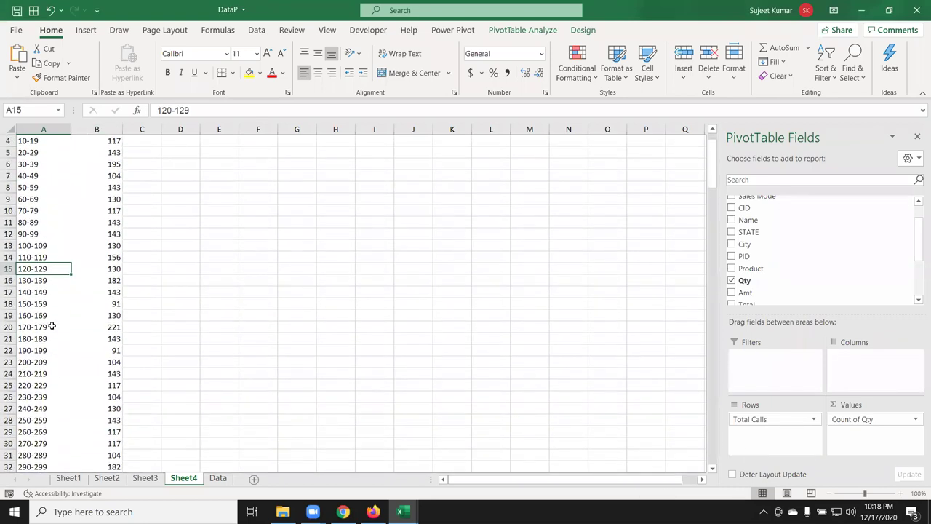
scroll(42, 290, "up", 1)
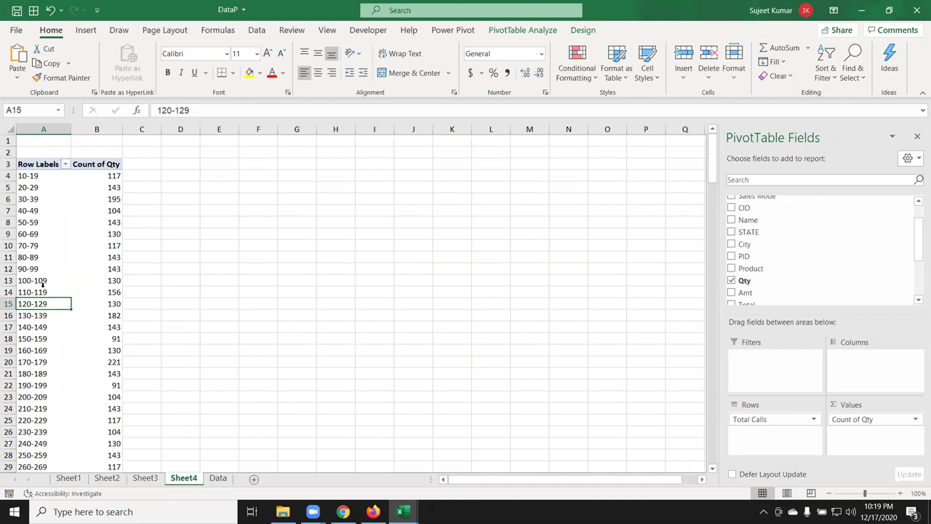
Step: Inspect the Date column on the Data sheet, then return to Sheet4's PivotTable
left_click(217, 479)
left_click(83, 165)
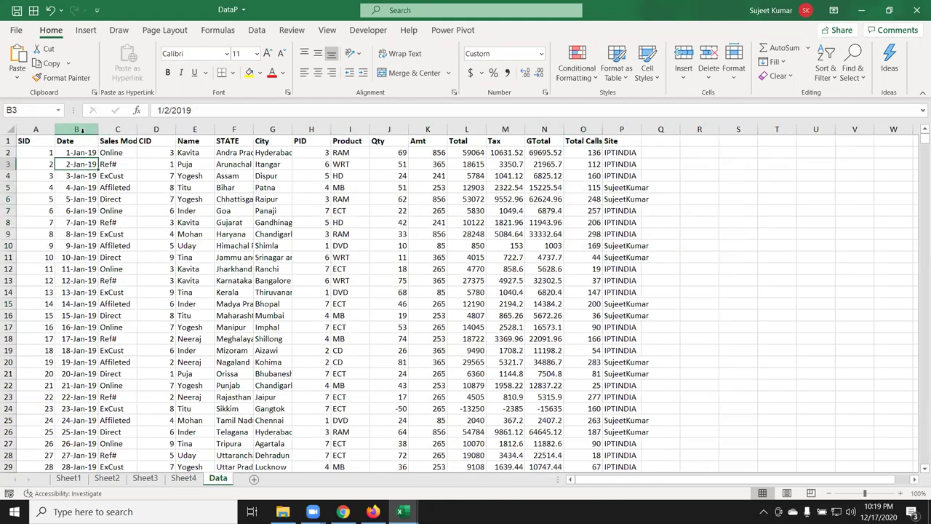
left_click(81, 130)
left_click(187, 480)
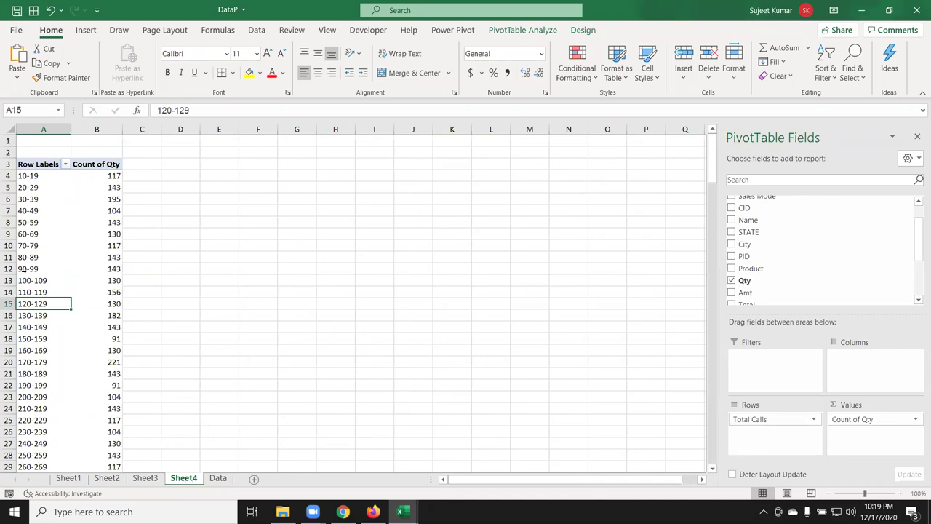
Step: Change the Total Calls grouping interval to 100, giving 10-109, 110-209 and 210-309
right_click(40, 259)
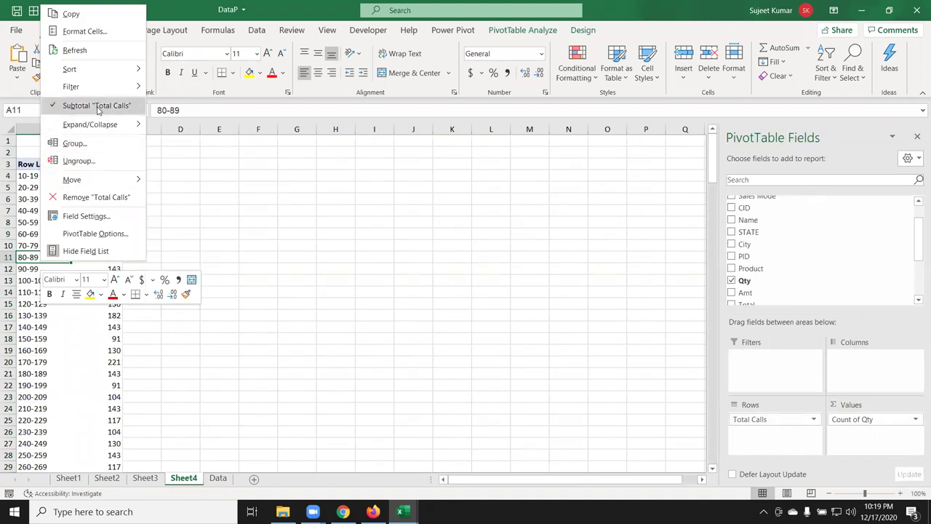
left_click(97, 144)
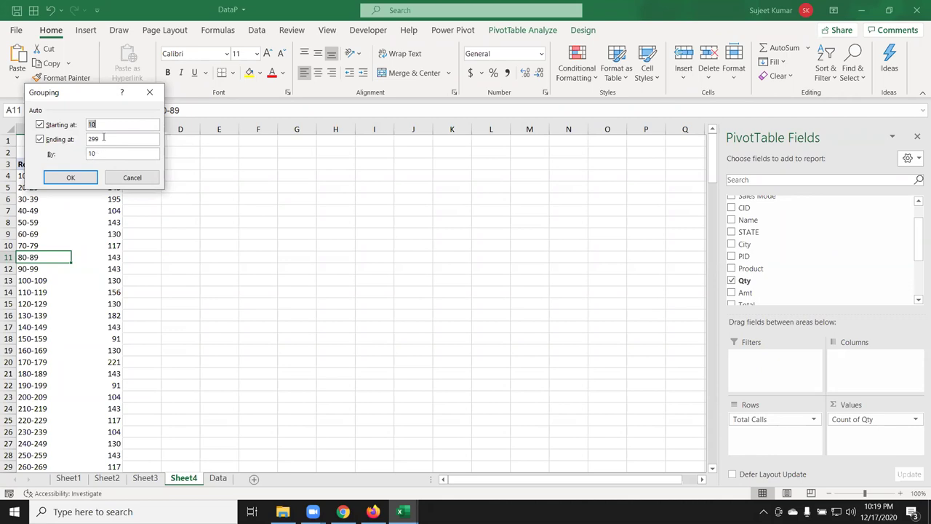
left_click(108, 153)
type("0")
left_click(91, 182)
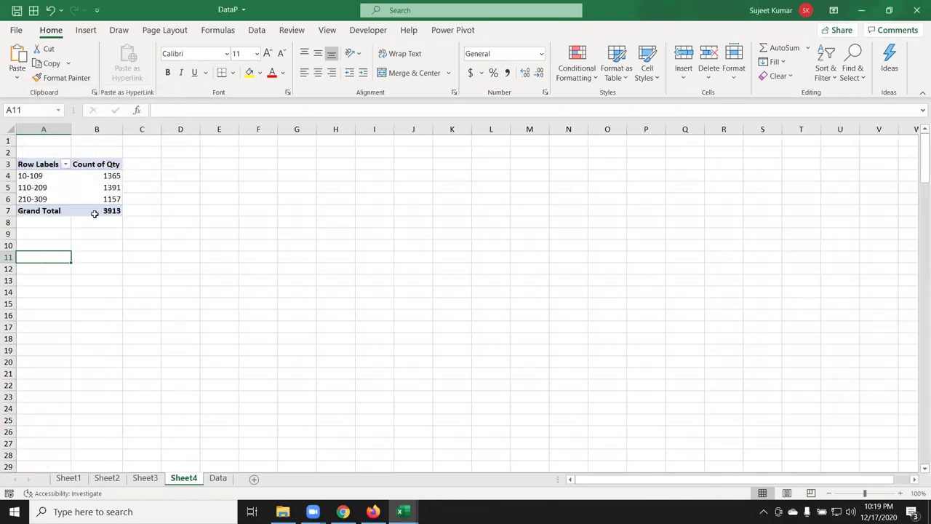
Step: On the Data sheet, check the Date column, select A1 and launch Insert > PivotTable
left_click(224, 478)
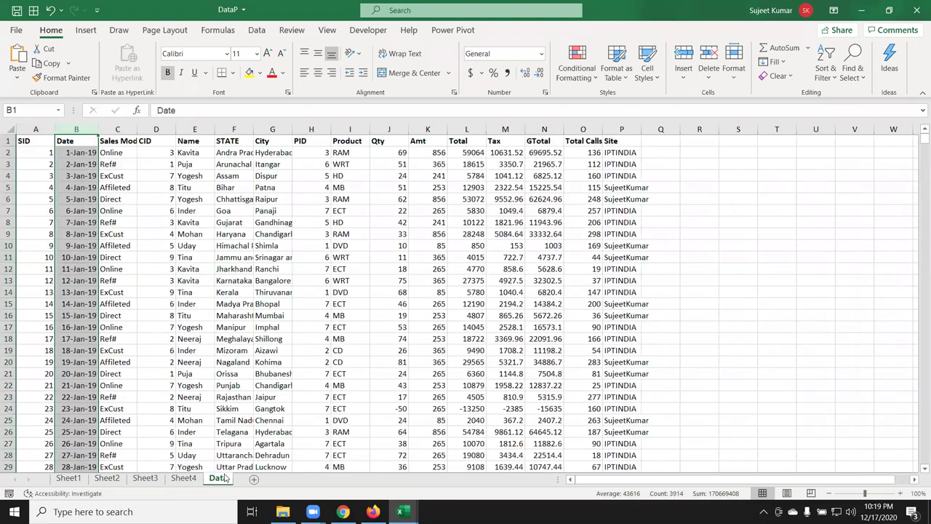
left_click(127, 270)
left_click(48, 143)
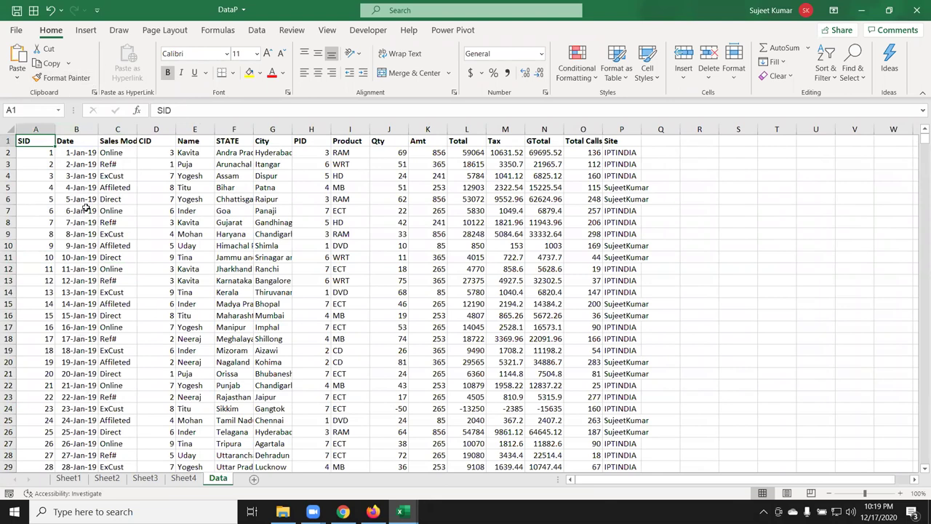
left_click(73, 130)
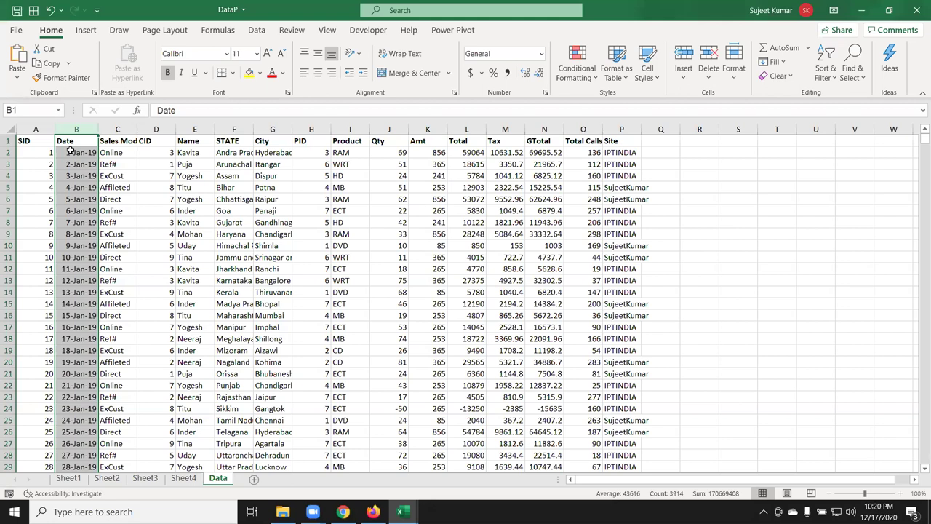
left_click(44, 143)
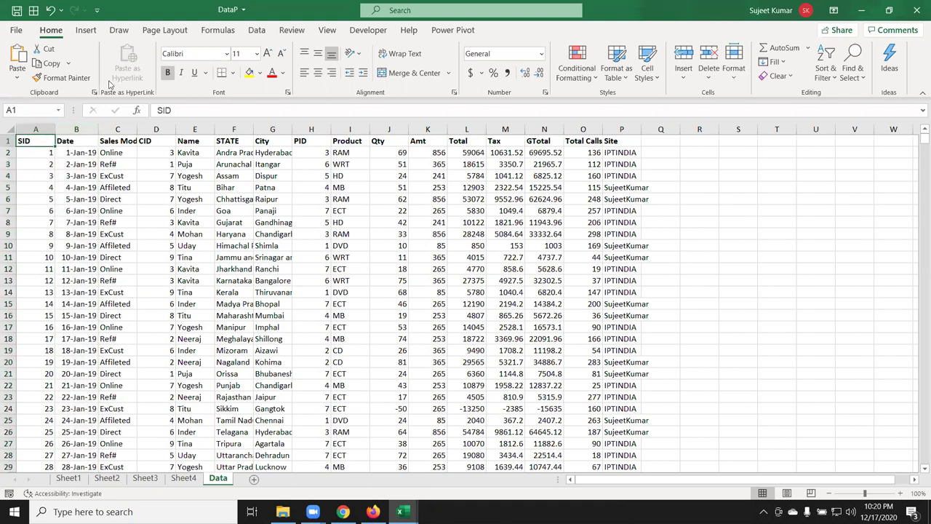
left_click(86, 30)
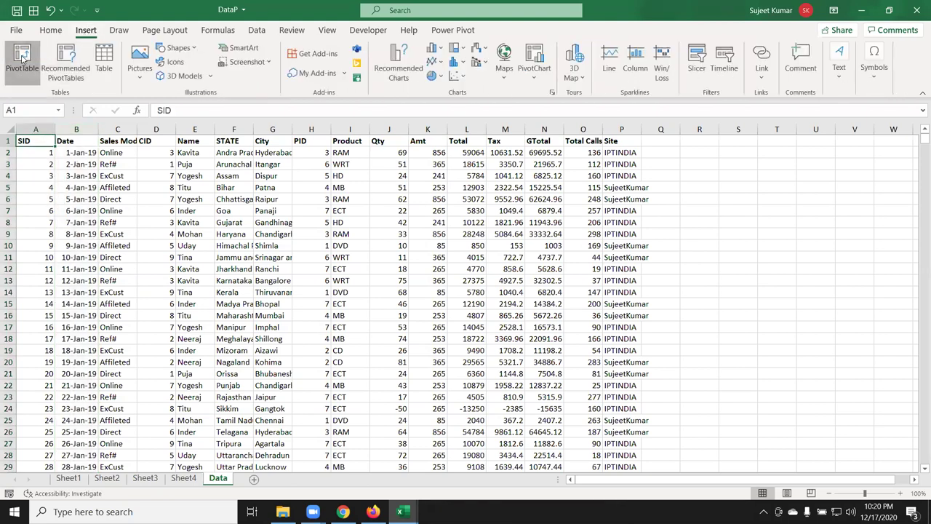
left_click(22, 58)
Step: Create PivotTable5 on a new Sheet5 with Date in Rows, ungrouped into individual dates
left_click(380, 369)
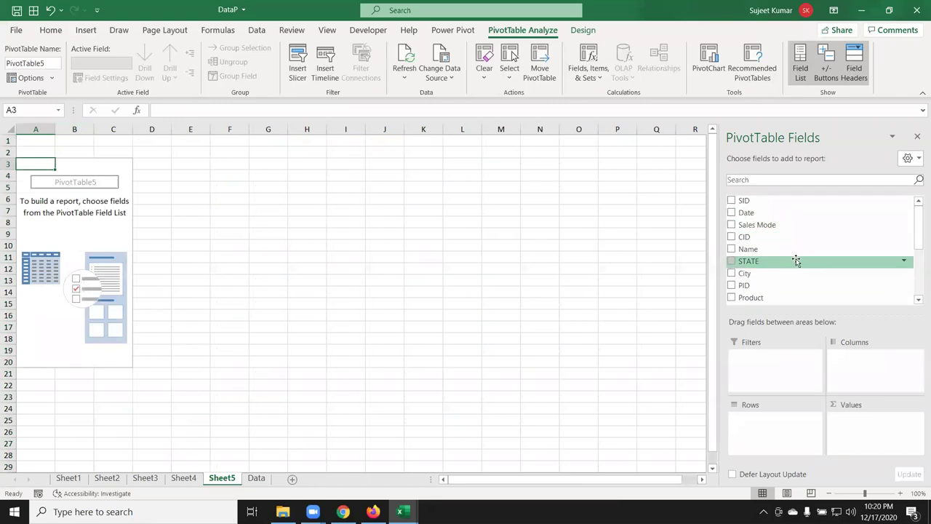
left_click_drag(783, 216, 762, 439)
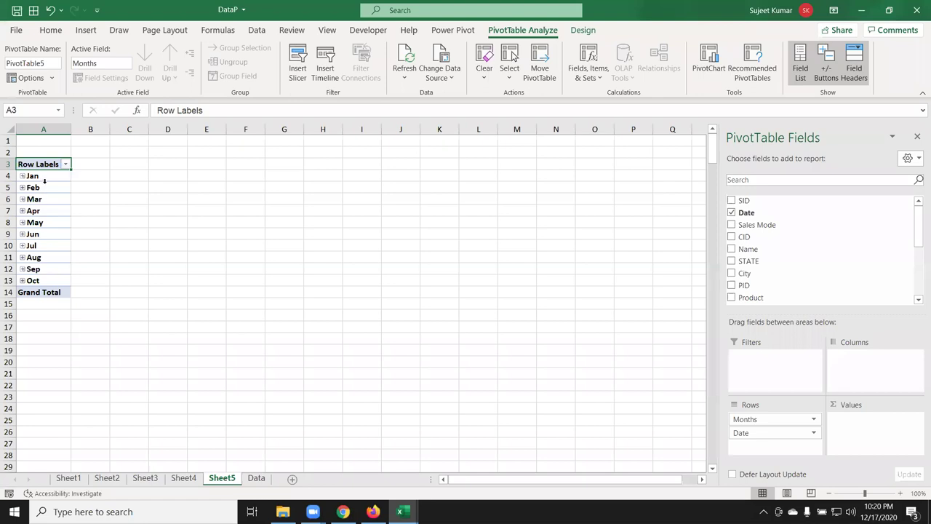
left_click(45, 187)
right_click(45, 187)
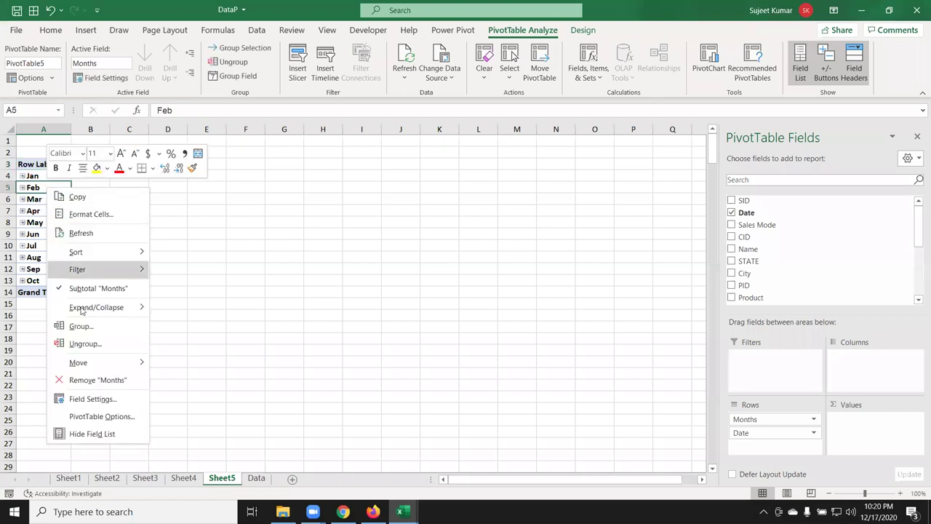
left_click(92, 343)
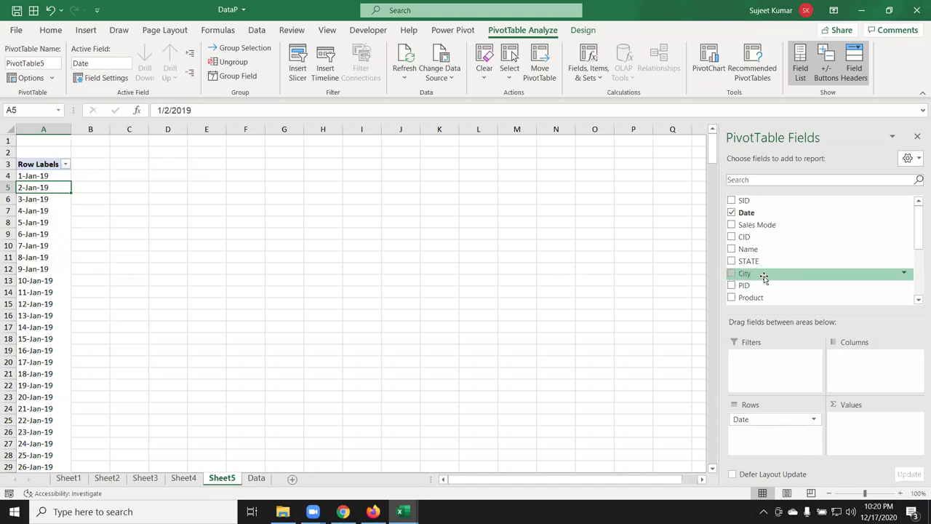
Step: Add Count of Qty to the PivotTable values
scroll(770, 274, "down", 2)
scroll(769, 269, "down", 2)
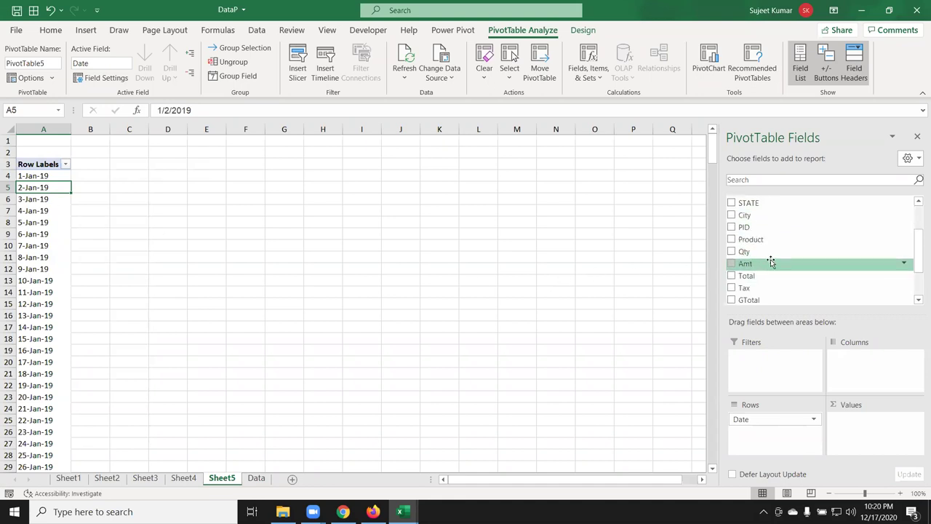
left_click_drag(769, 261, 851, 422)
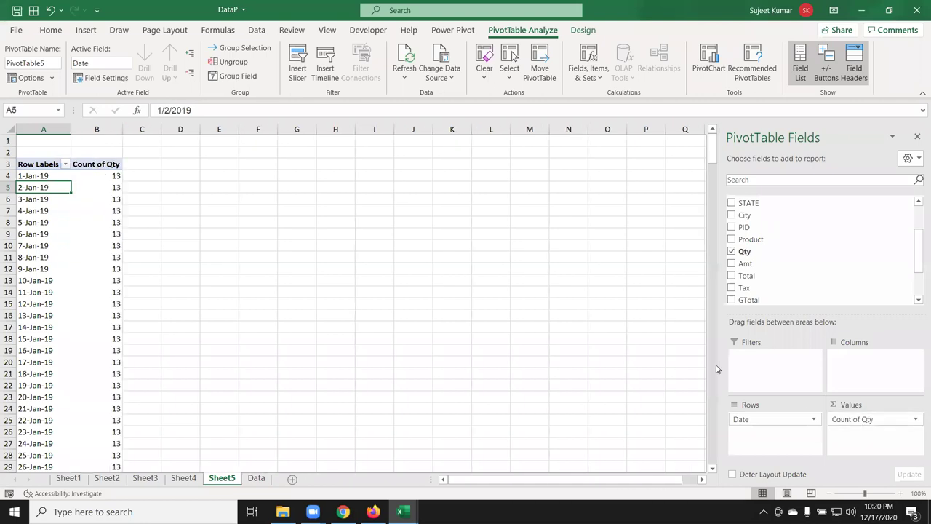
Step: Group the pivot table dates by months, with grouping ending 10/29/2019
right_click(50, 246)
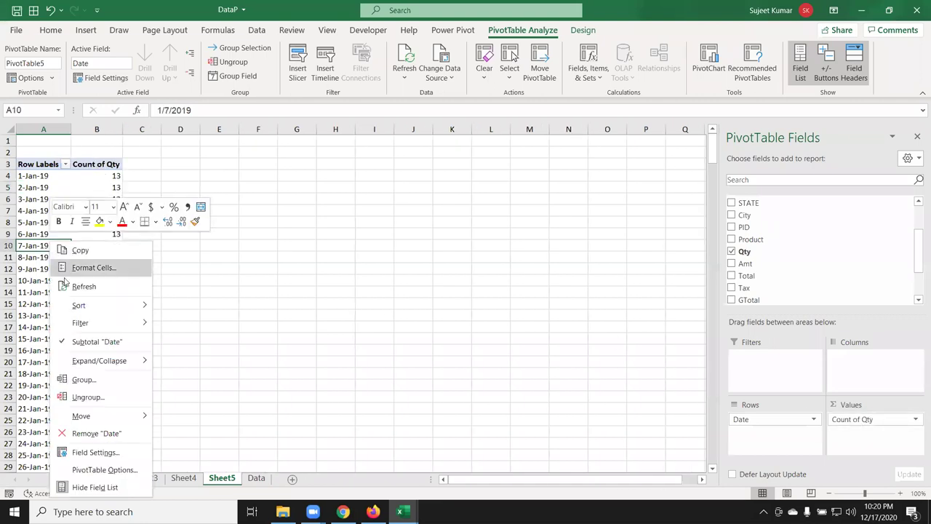
left_click(93, 379)
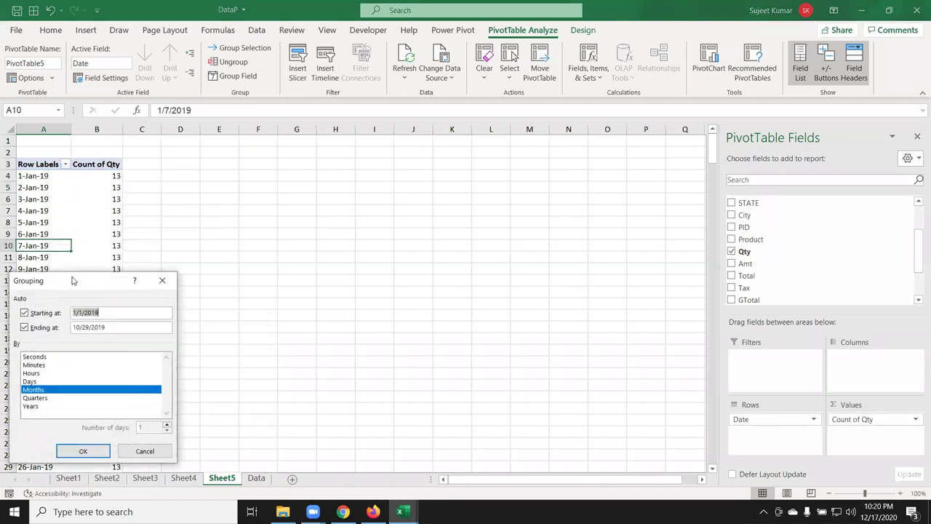
left_click_drag(75, 281, 293, 183)
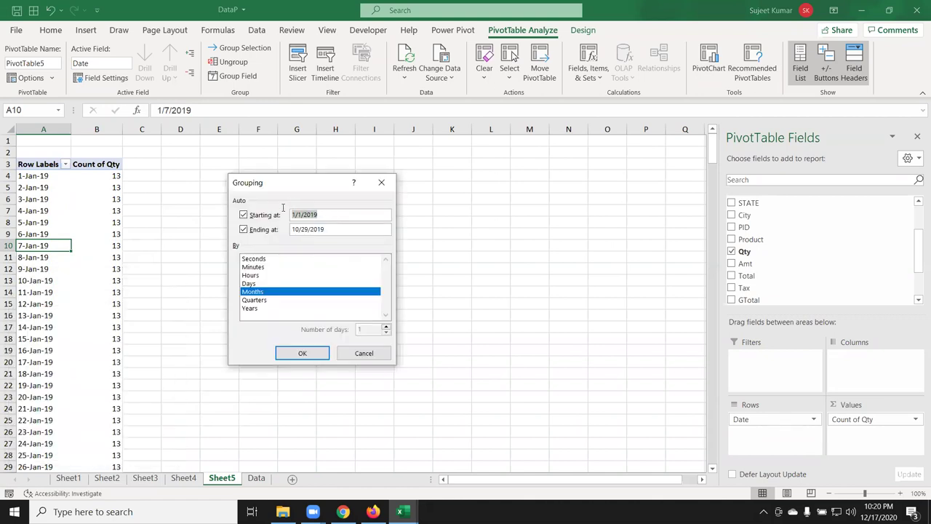
double_click(330, 229)
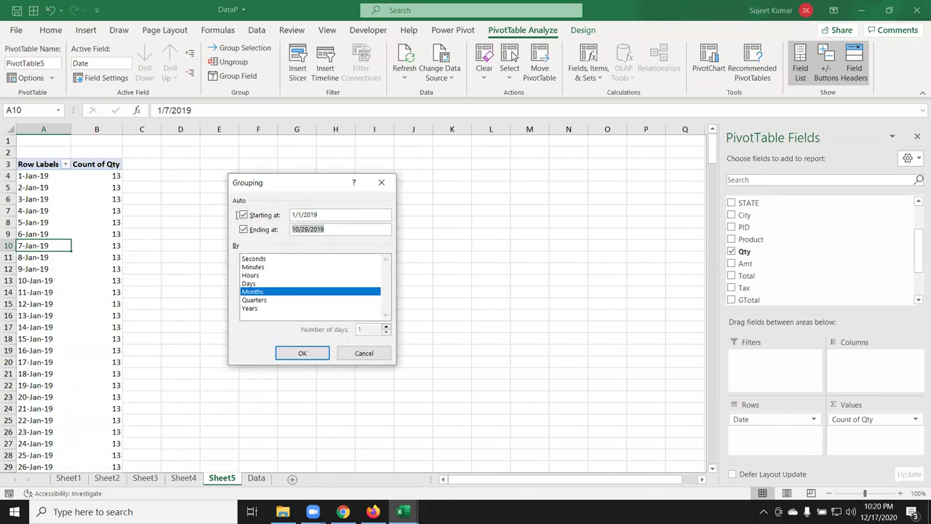
left_click(260, 293)
left_click(260, 293)
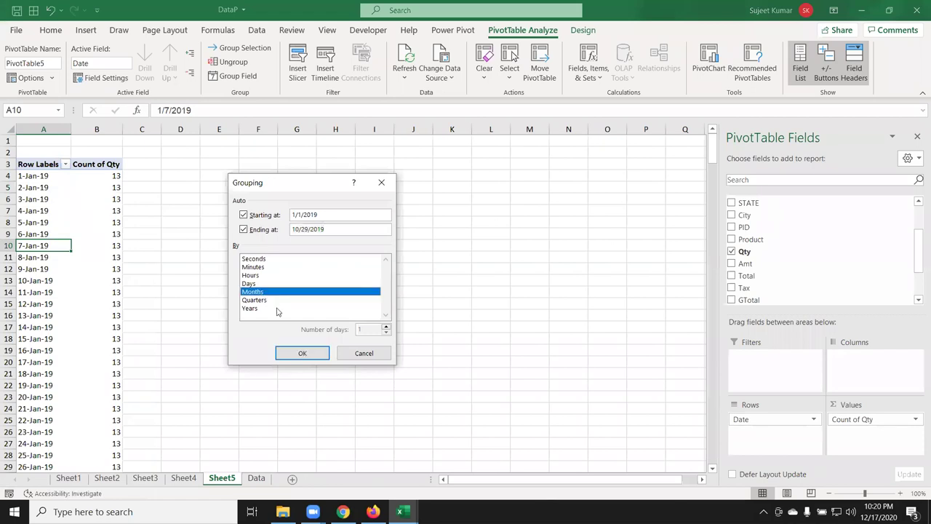
left_click(301, 353)
Step: Regroup the dates by both months and quarters, giving Qtr1 through Qtr4
right_click(33, 208)
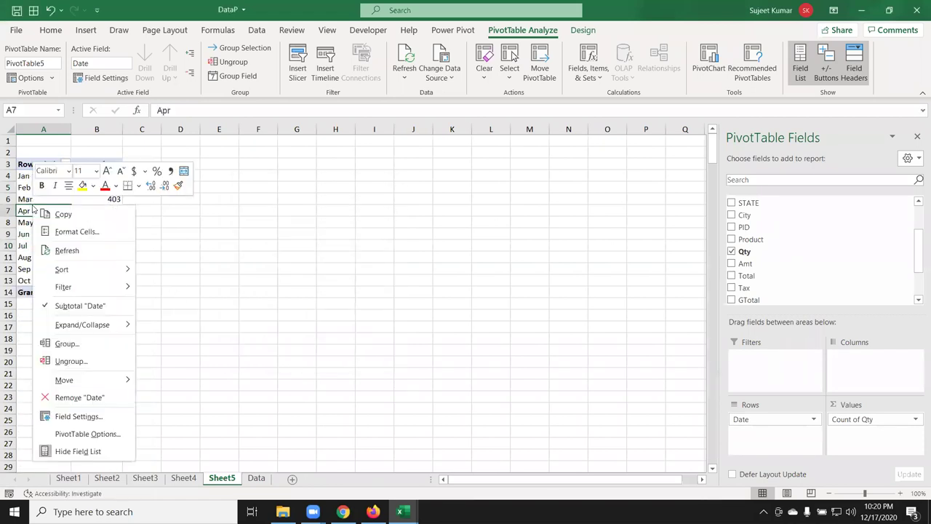
left_click(69, 343)
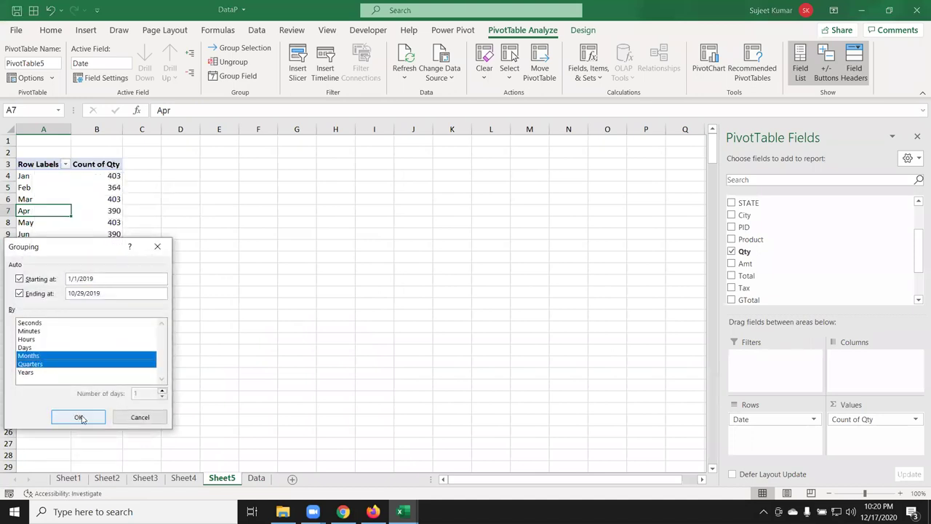
left_click(78, 417)
left_click(38, 199)
Step: Replace the month and quarter grouping with Days grouping of 15 days, starting 1/1/2019
right_click(39, 199)
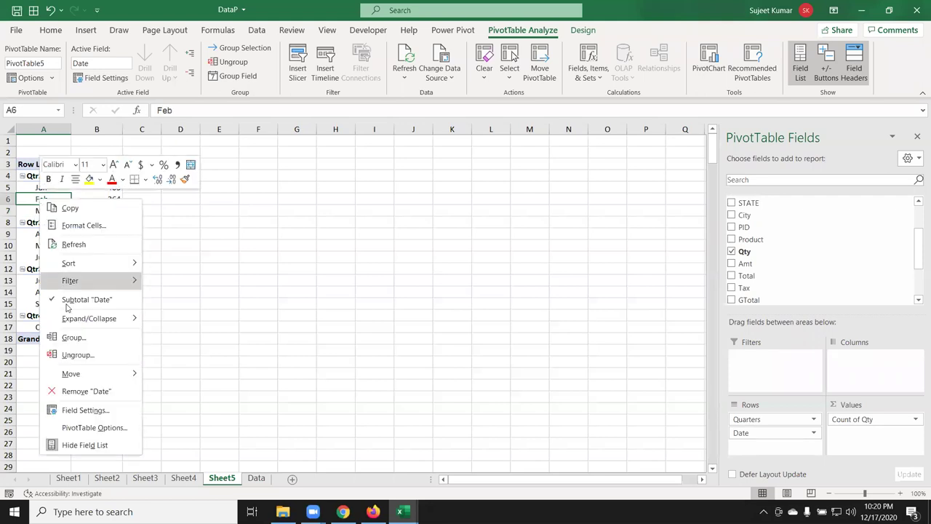
left_click(77, 346)
left_click(50, 375)
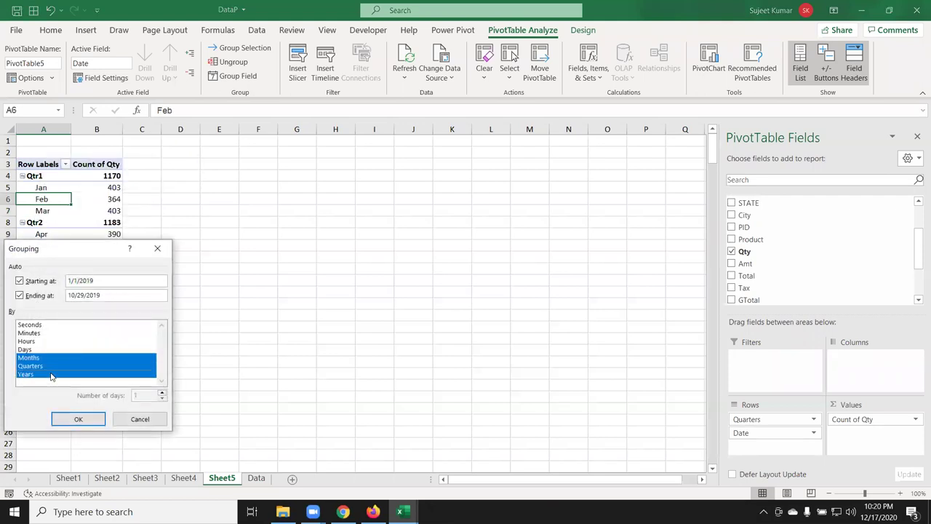
left_click(48, 365)
left_click(48, 357)
left_click(48, 375)
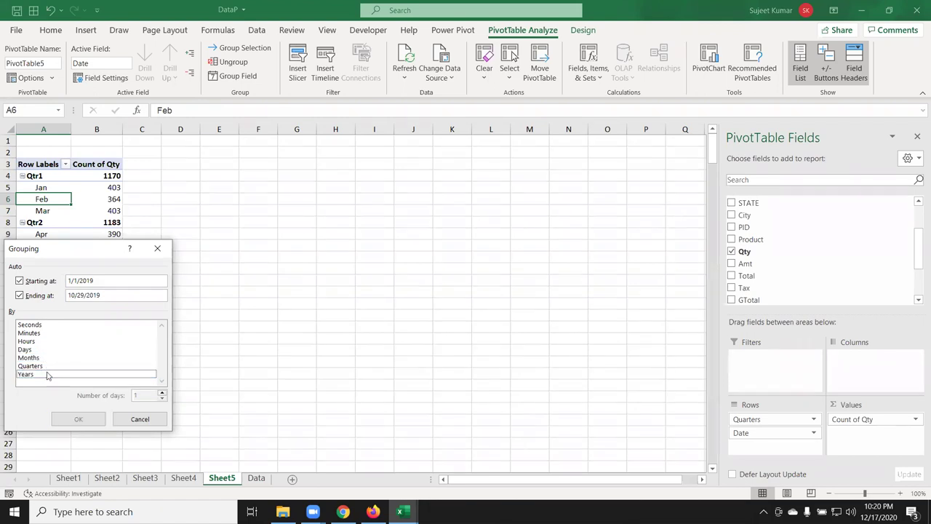
left_click(41, 350)
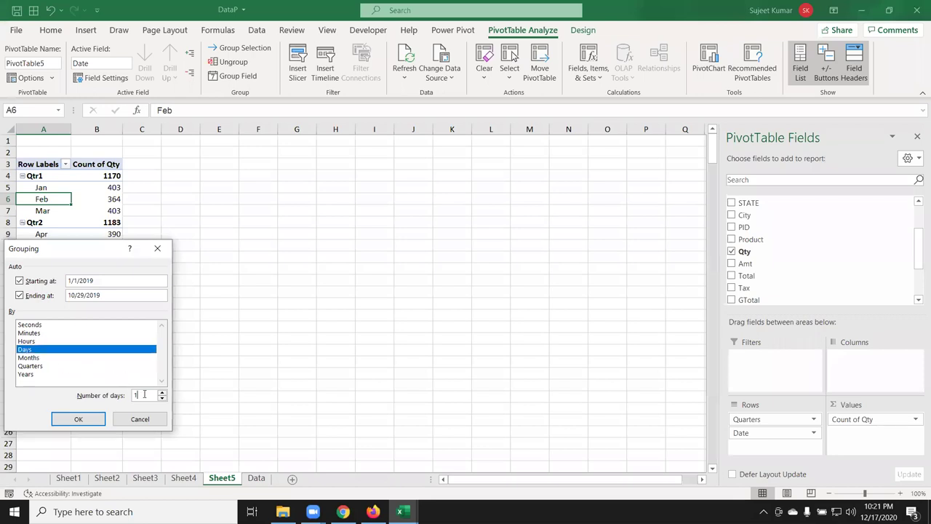
type("5")
left_click(75, 419)
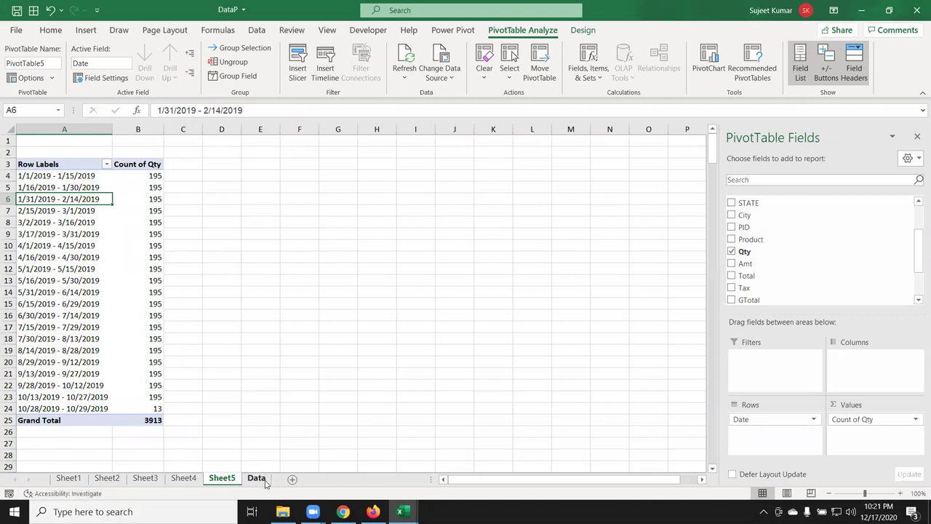
Step: Review the Date column on the Data sheet, then save the DataP workbook
left_click(262, 482)
left_click(242, 315)
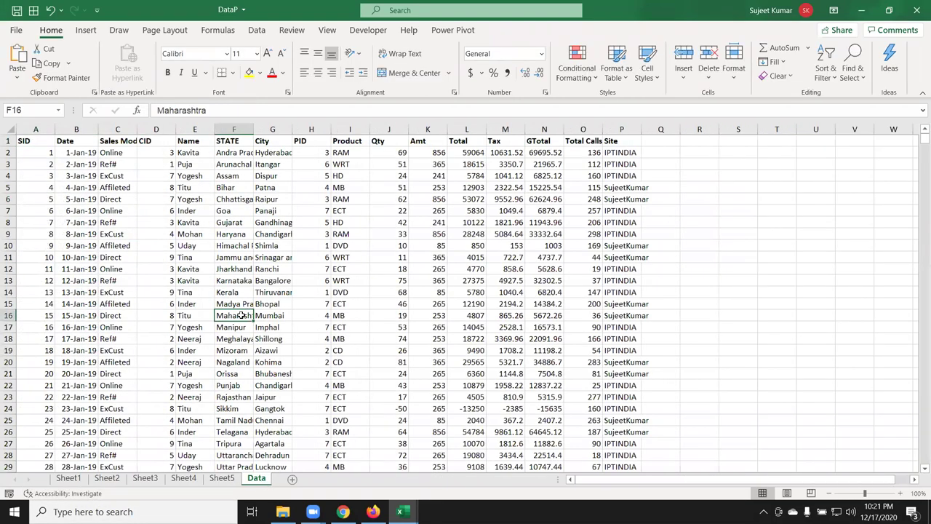
left_click(76, 129)
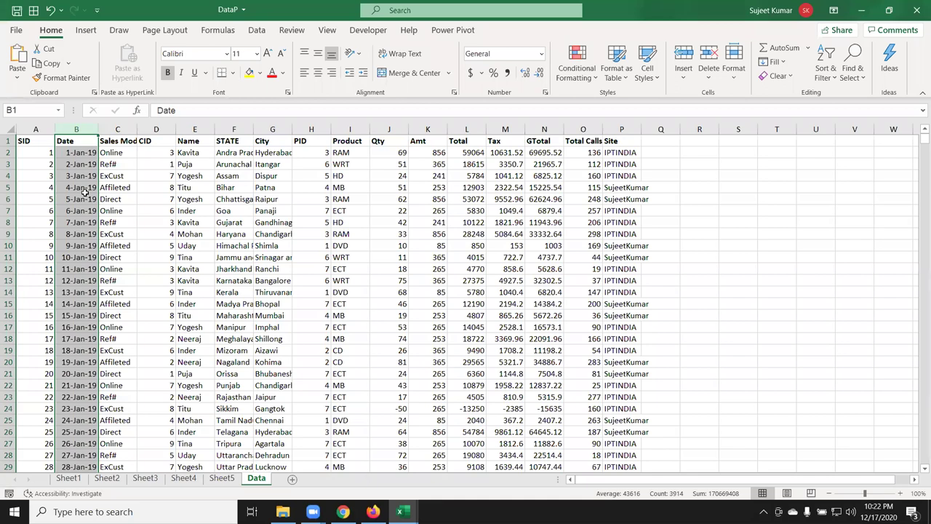
left_click(129, 212)
left_click(16, 10)
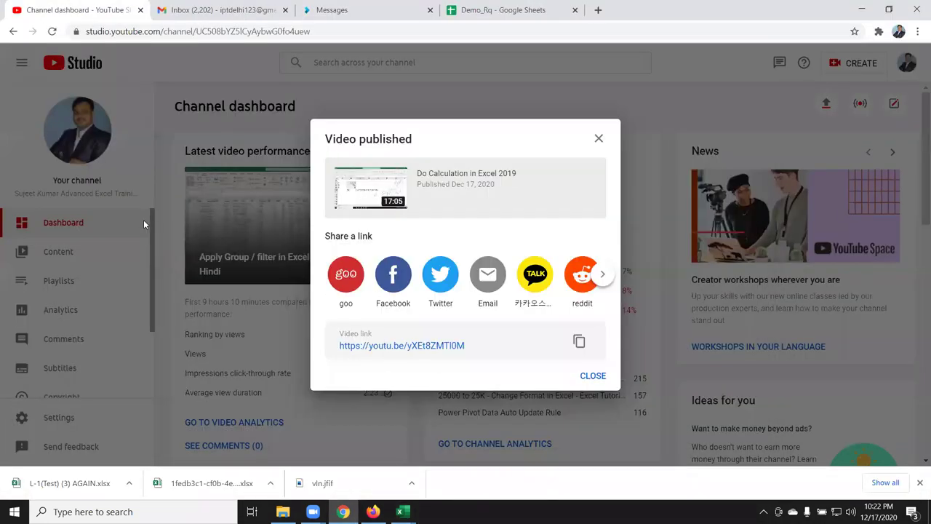
Step: Start a new Gmail message and add five recipients from the contact suggestions
left_click(606, 384)
left_click(211, 10)
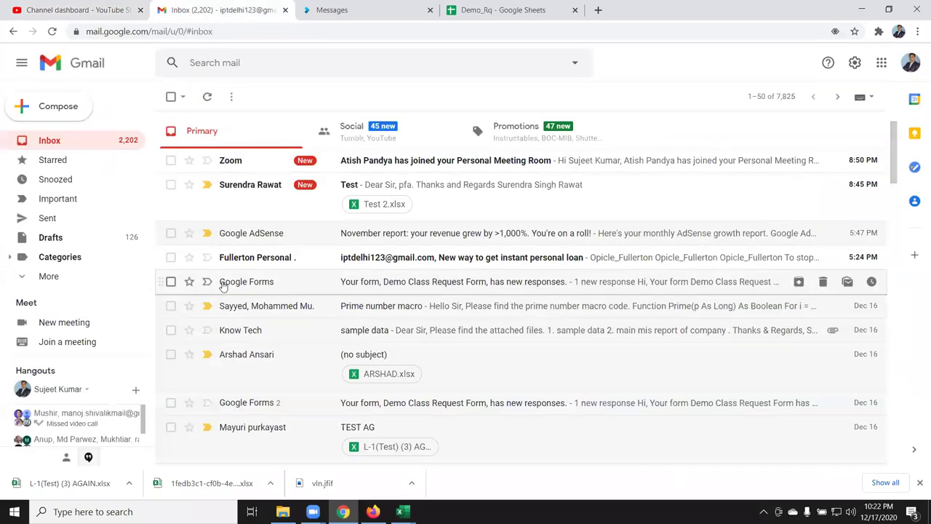
left_click(72, 114)
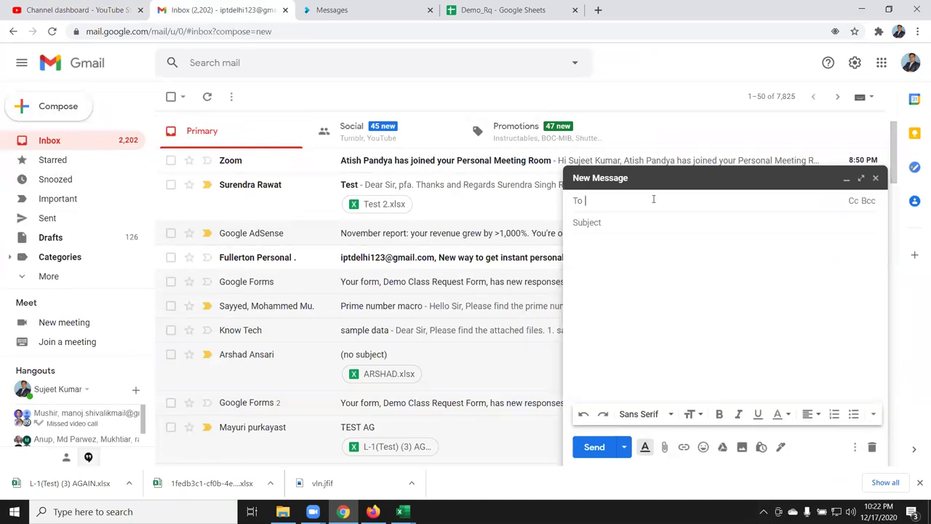
type("sang")
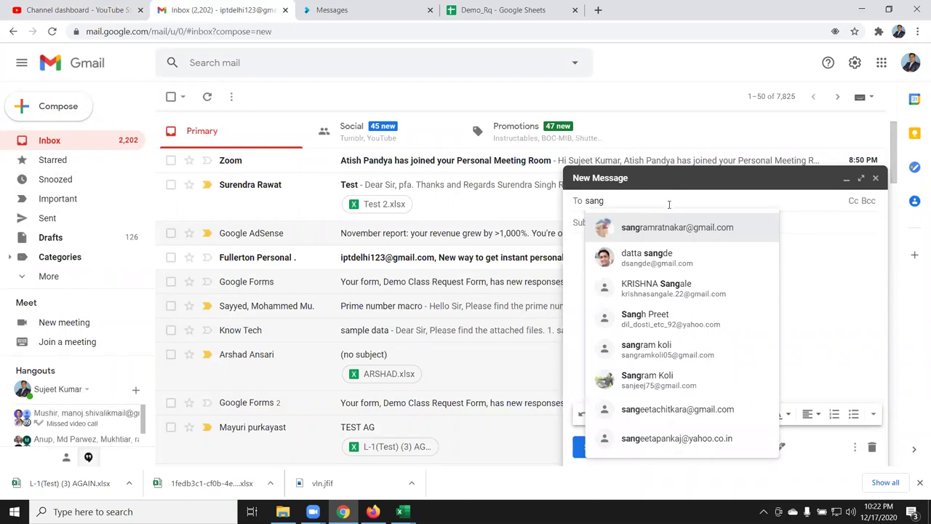
left_click(665, 232)
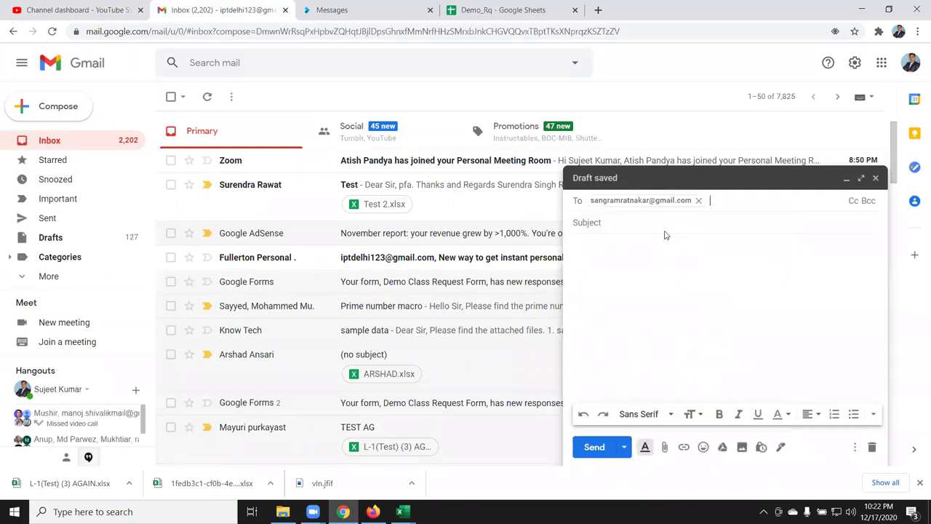
type("p")
type("uni")
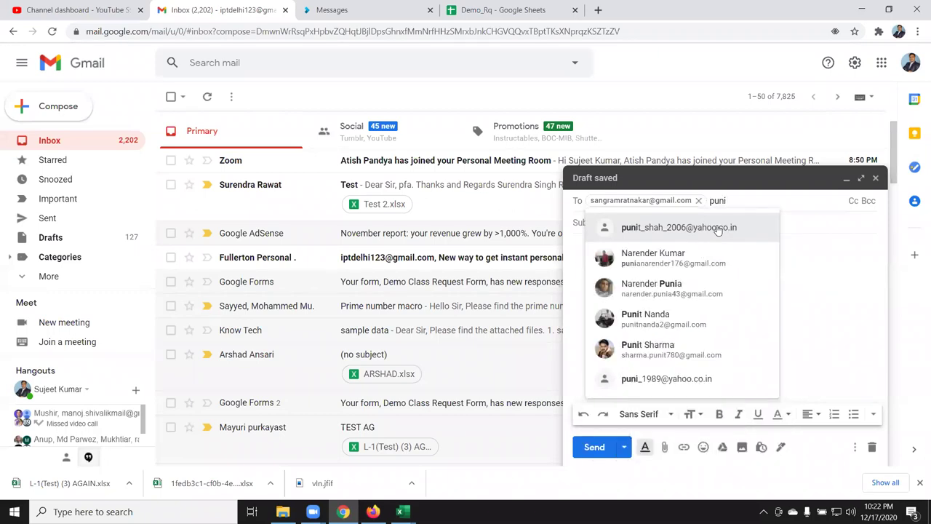
left_click(716, 228)
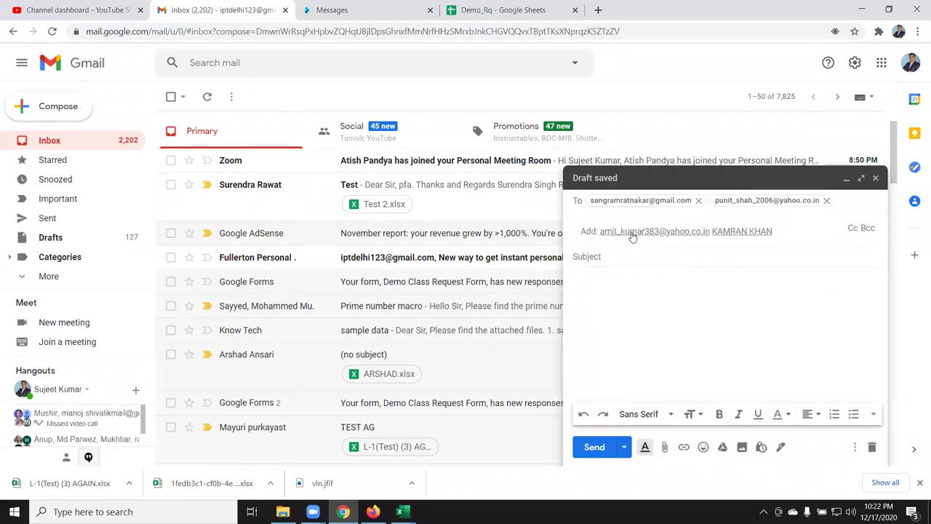
left_click(626, 233)
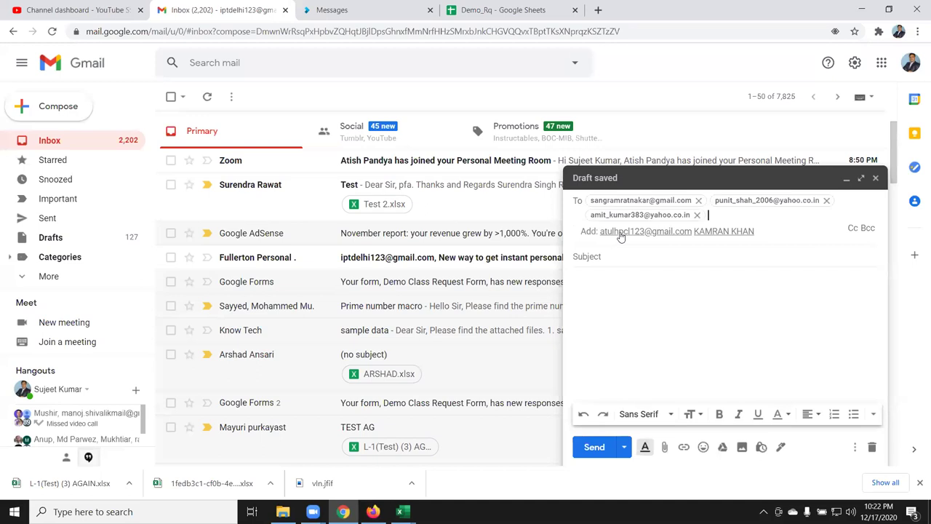
left_click(623, 233)
left_click(619, 237)
Step: Enter 'File' as the message subject
left_click(613, 249)
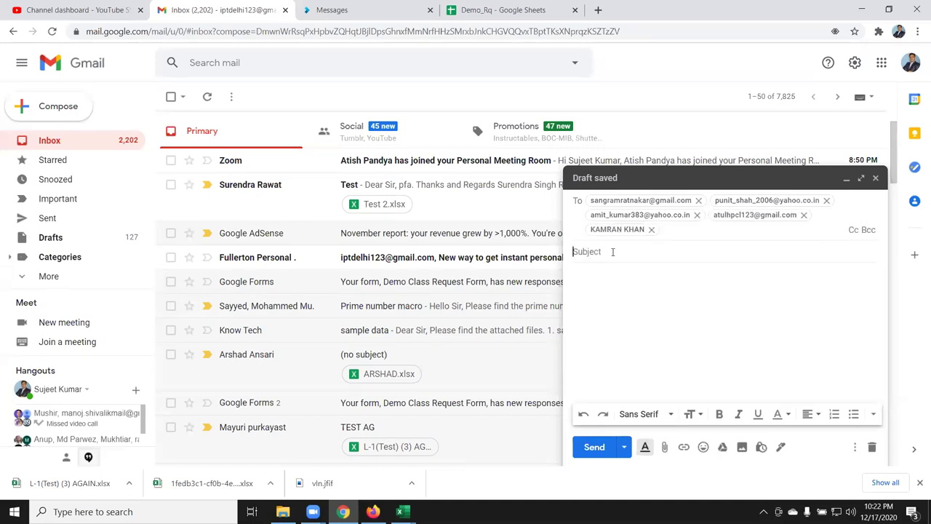
type("File")
key("Tab")
Step: Attach DataP from the Downloads folder and send the message
left_click(664, 448)
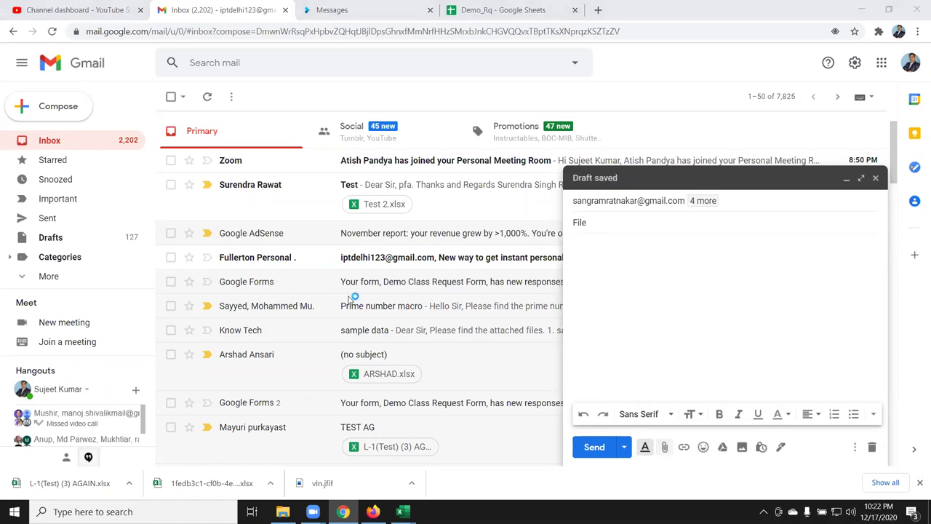
left_click(65, 138)
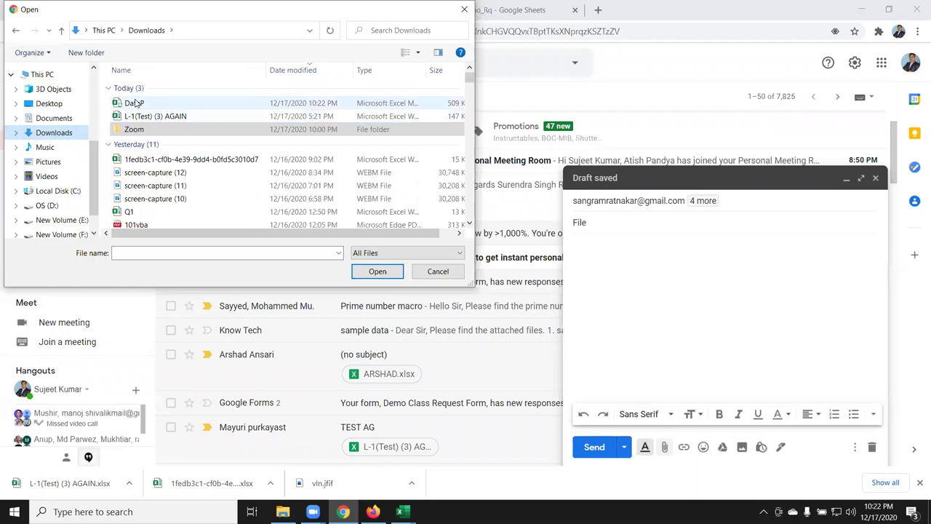
left_click(135, 104)
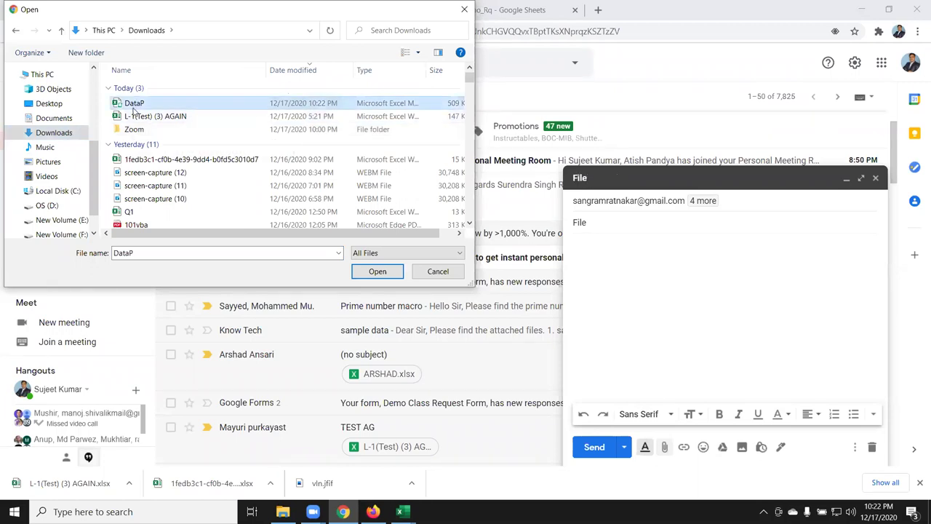
left_click(377, 271)
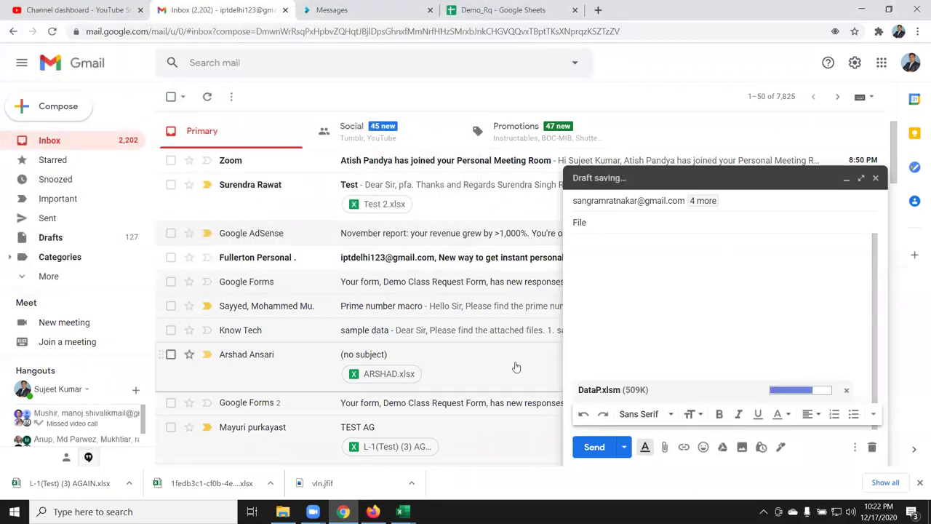
left_click(594, 447)
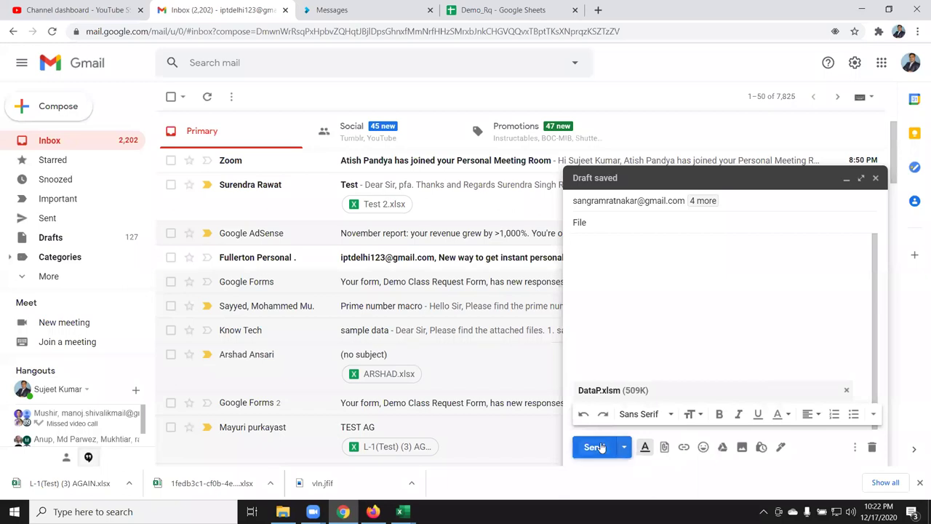